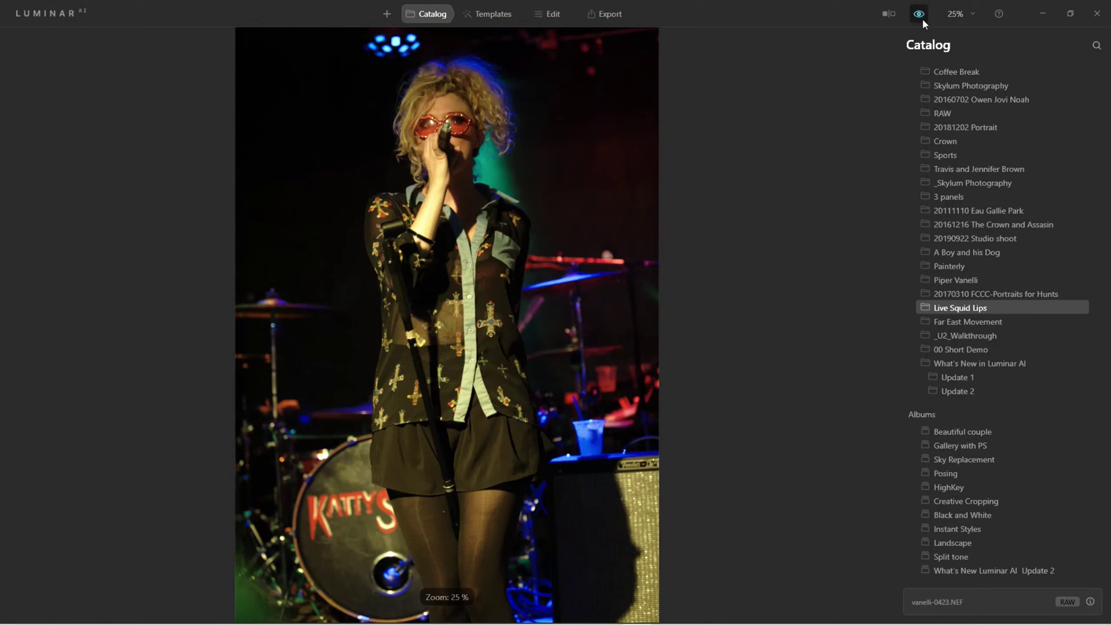
Step: Turn off the original preview of the singer's photo, return to the Live Squid Lips gallery and show all photos instead of only edited ones
{"action": "left_click", "coordinate": [920, 15]}
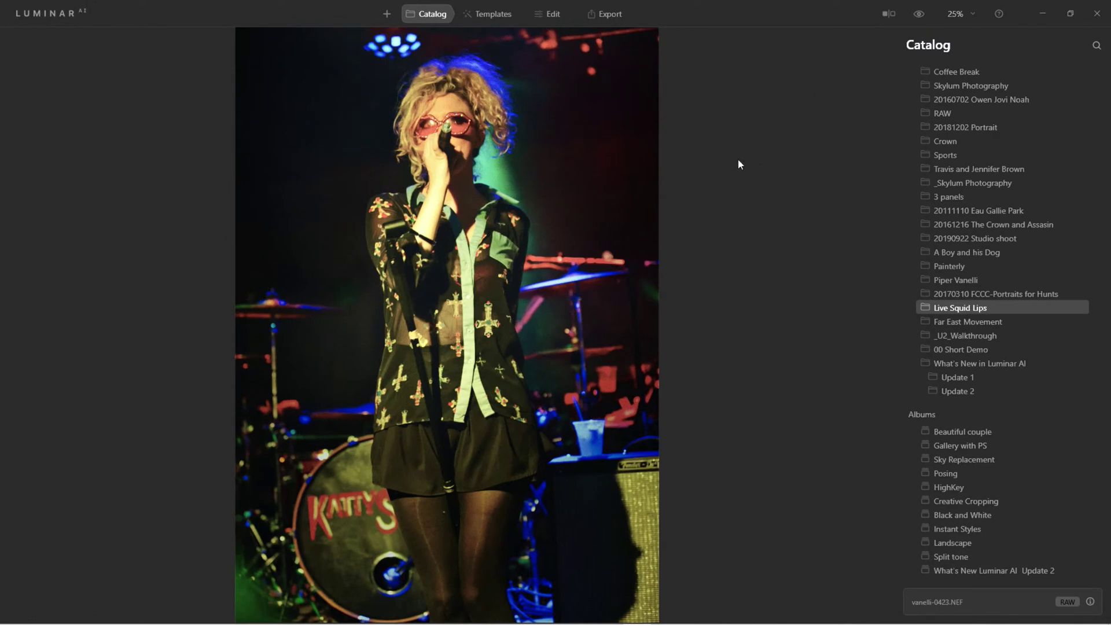
{"action": "key", "text": "g"}
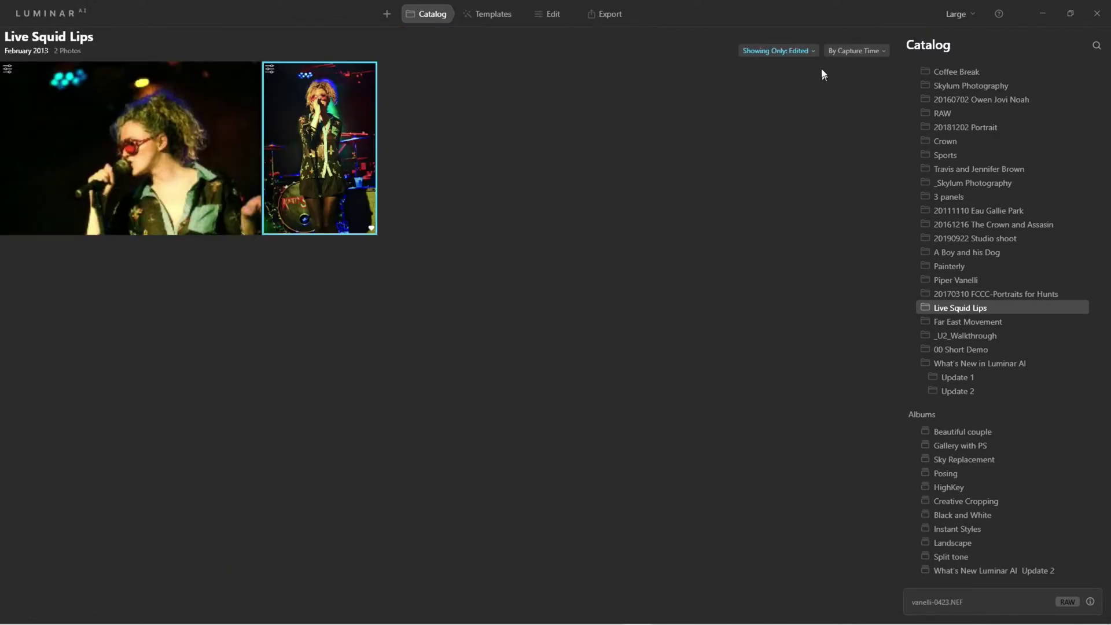
{"action": "left_click", "coordinate": [786, 50]}
{"action": "left_click", "coordinate": [775, 72]}
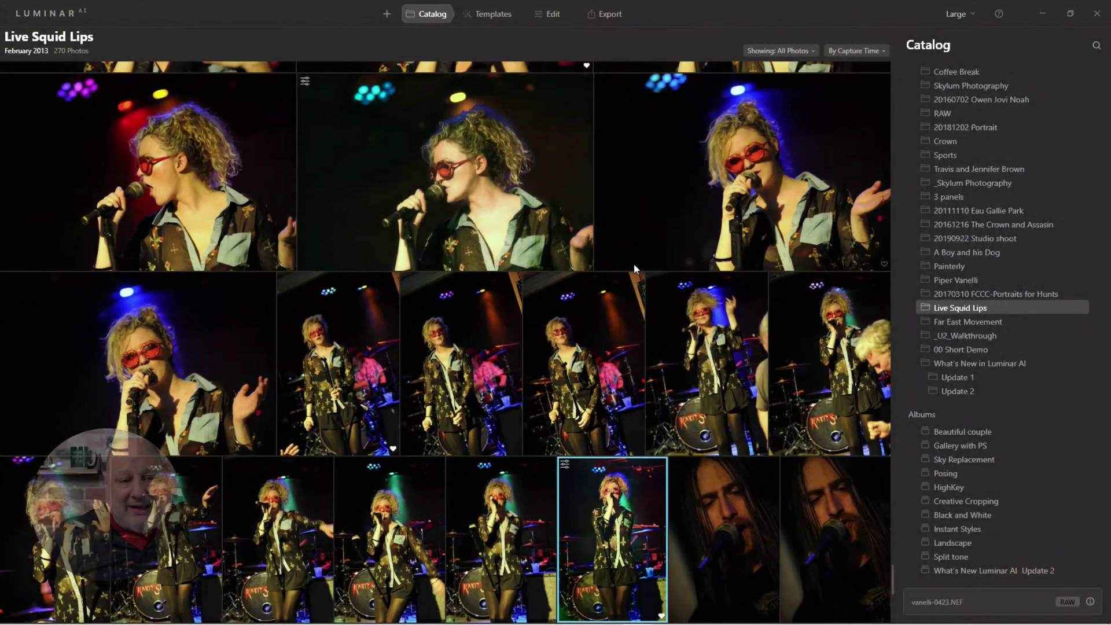
Step: Look through the Live Squid Lips gallery to examine the range of concert shots and stage lighting, ending at the earliest photos
{"action": "scroll", "coordinate": [189, 224], "scroll_direction": "up", "scroll_amount": 3}
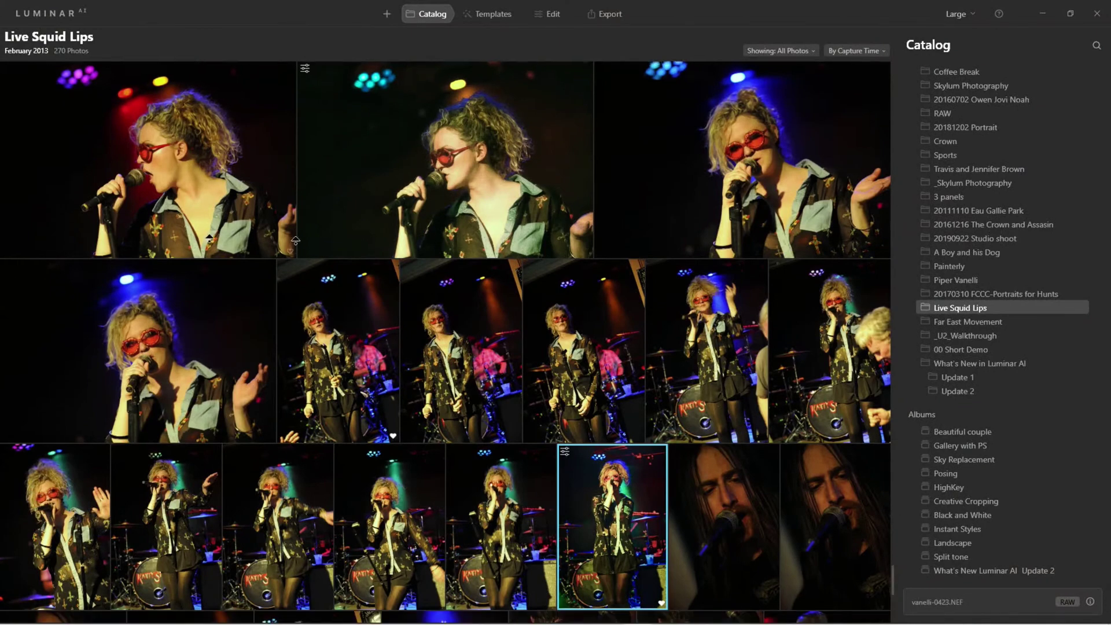
{"action": "scroll", "coordinate": [190, 225], "scroll_direction": "up", "scroll_amount": 5}
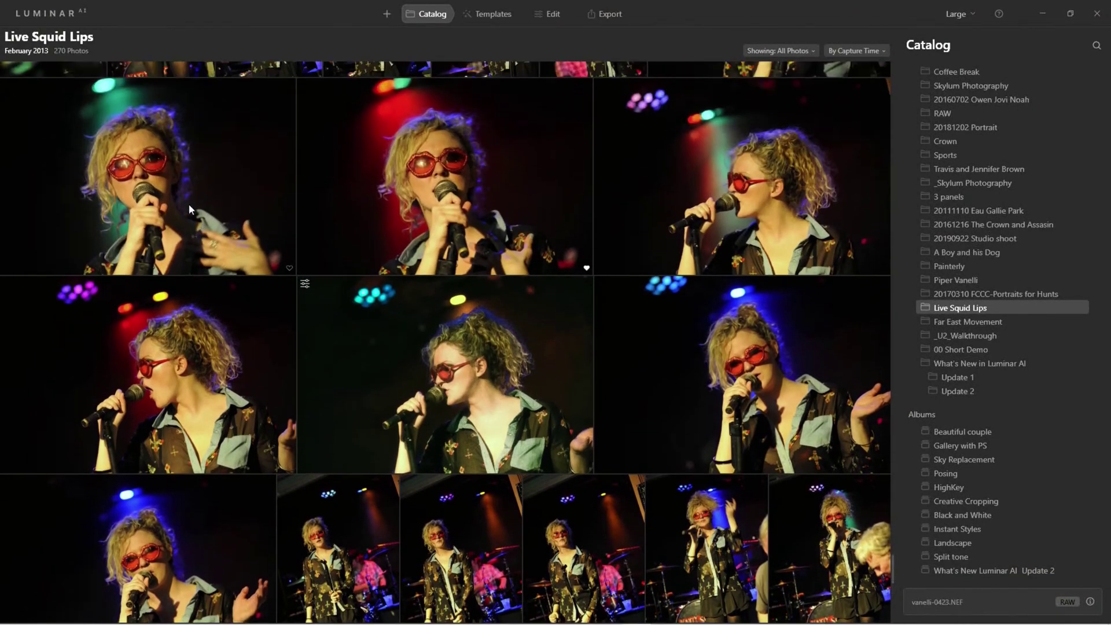
{"action": "scroll", "coordinate": [188, 204], "scroll_direction": "up", "scroll_amount": 6}
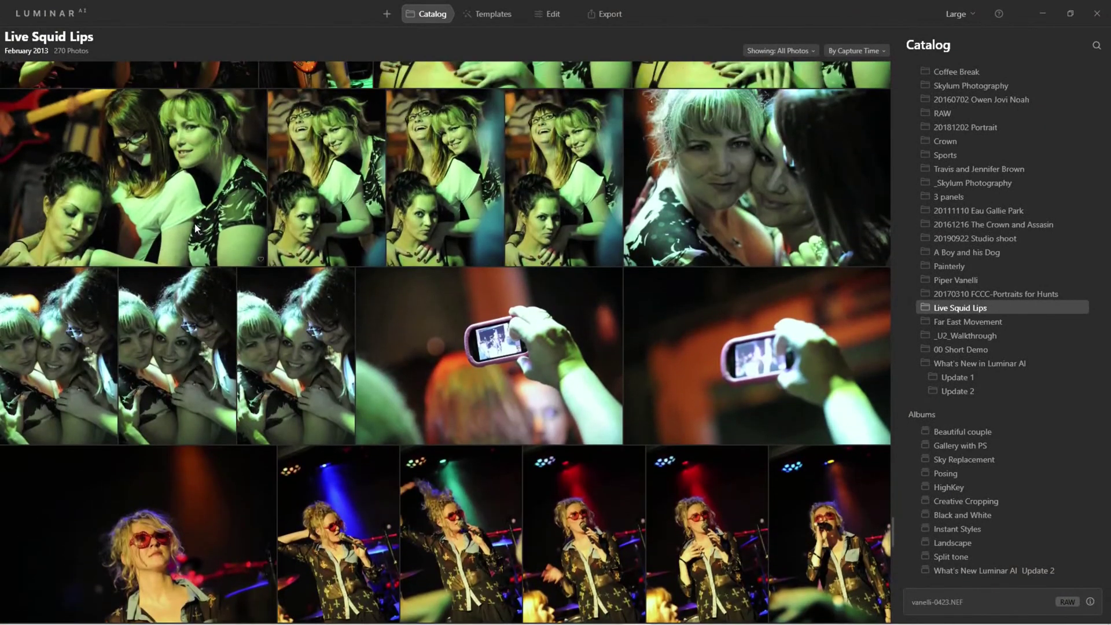
{"action": "scroll", "coordinate": [194, 225], "scroll_direction": "up", "scroll_amount": 10}
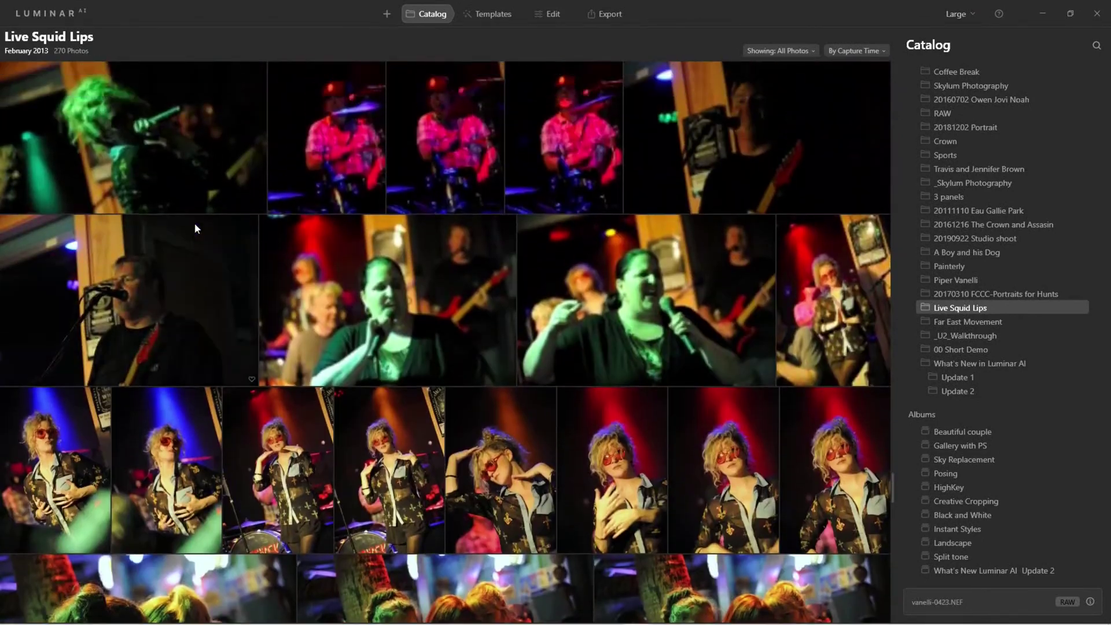
{"action": "scroll", "coordinate": [195, 225], "scroll_direction": "up", "scroll_amount": 10}
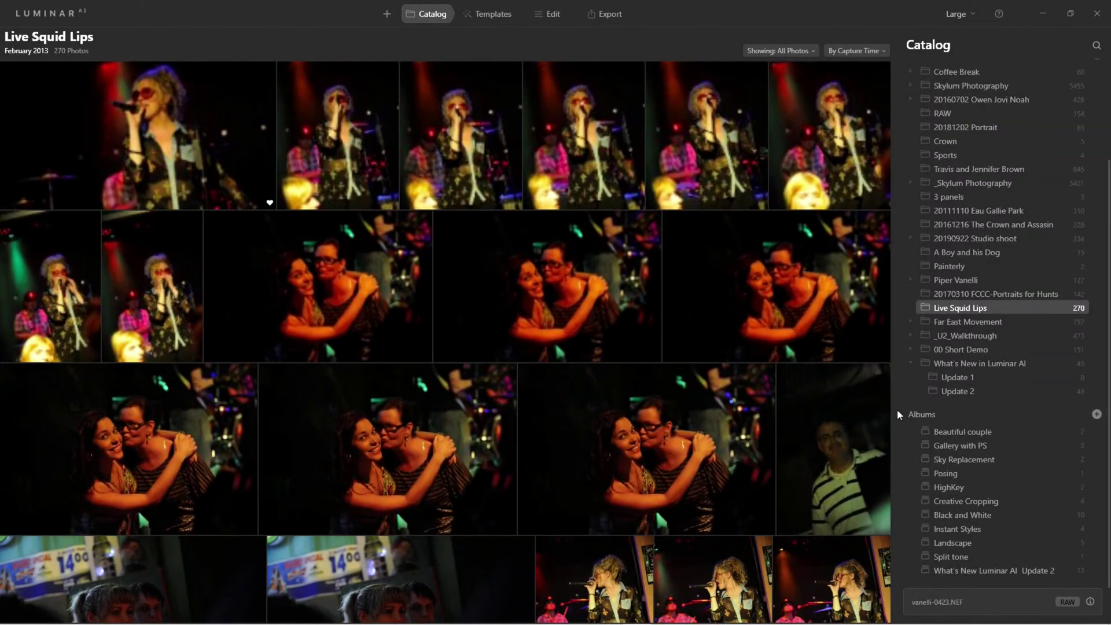
{"action": "mouse_move", "coordinate": [895, 408]}
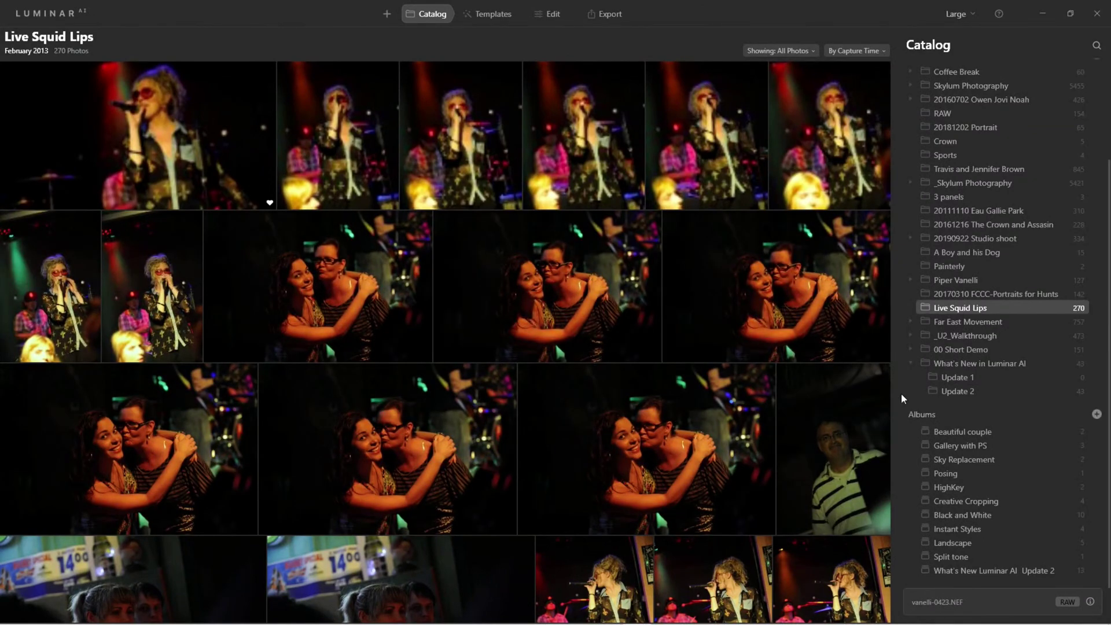
{"action": "scroll", "coordinate": [543, 331], "scroll_direction": "down", "scroll_amount": 10}
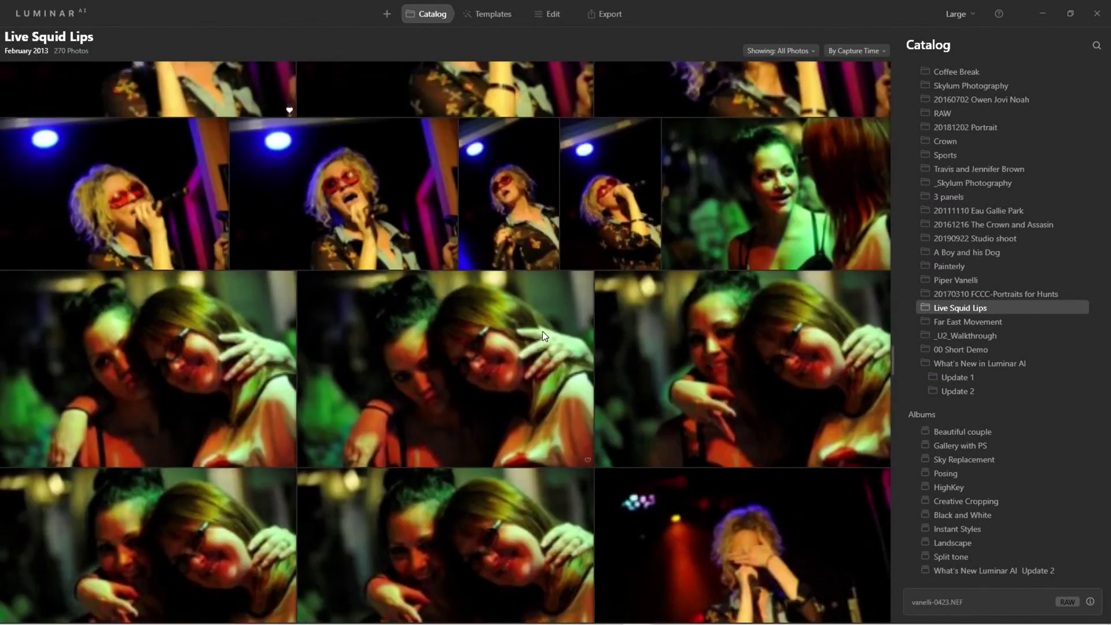
{"action": "scroll", "coordinate": [542, 331], "scroll_direction": "down", "scroll_amount": 15}
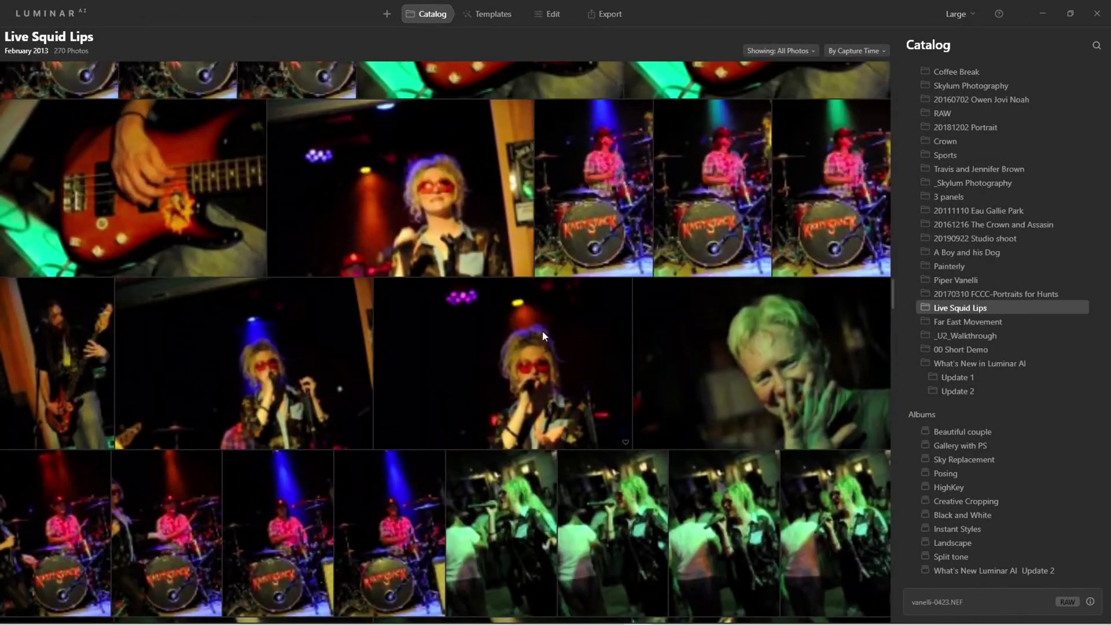
{"action": "scroll", "coordinate": [543, 331], "scroll_direction": "up", "scroll_amount": 5}
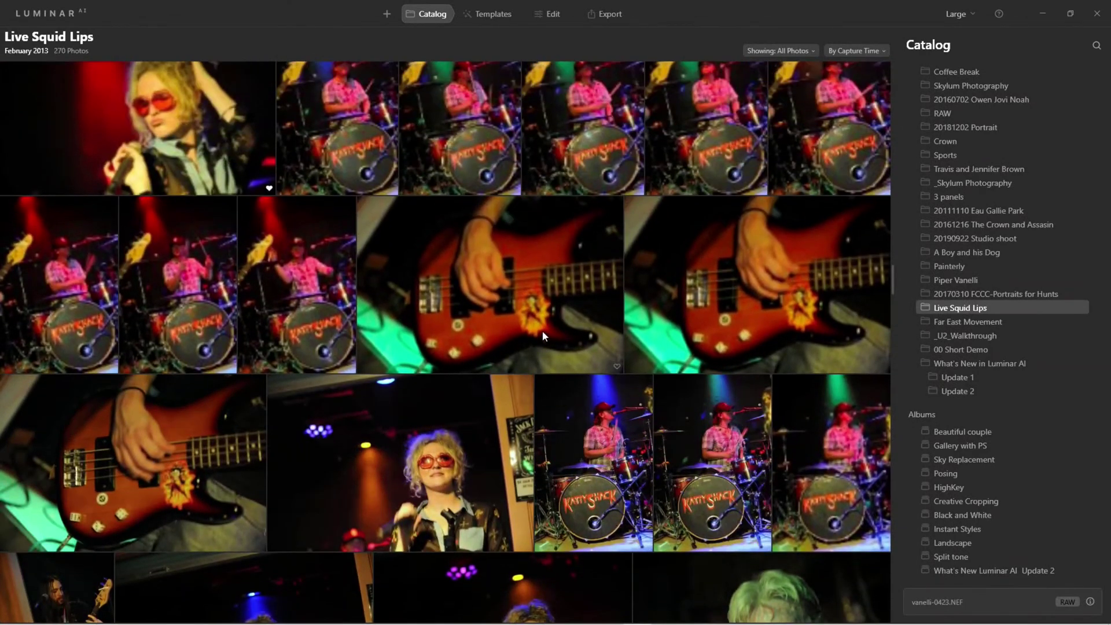
{"action": "scroll", "coordinate": [542, 331], "scroll_direction": "up", "scroll_amount": 10}
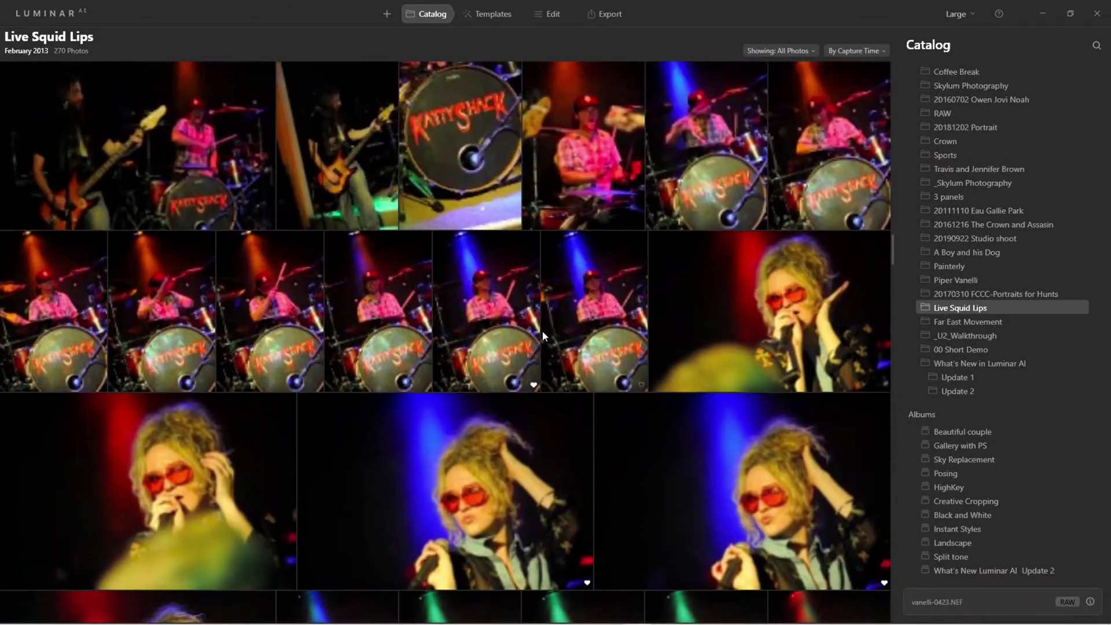
{"action": "scroll", "coordinate": [542, 331], "scroll_direction": "up", "scroll_amount": 12}
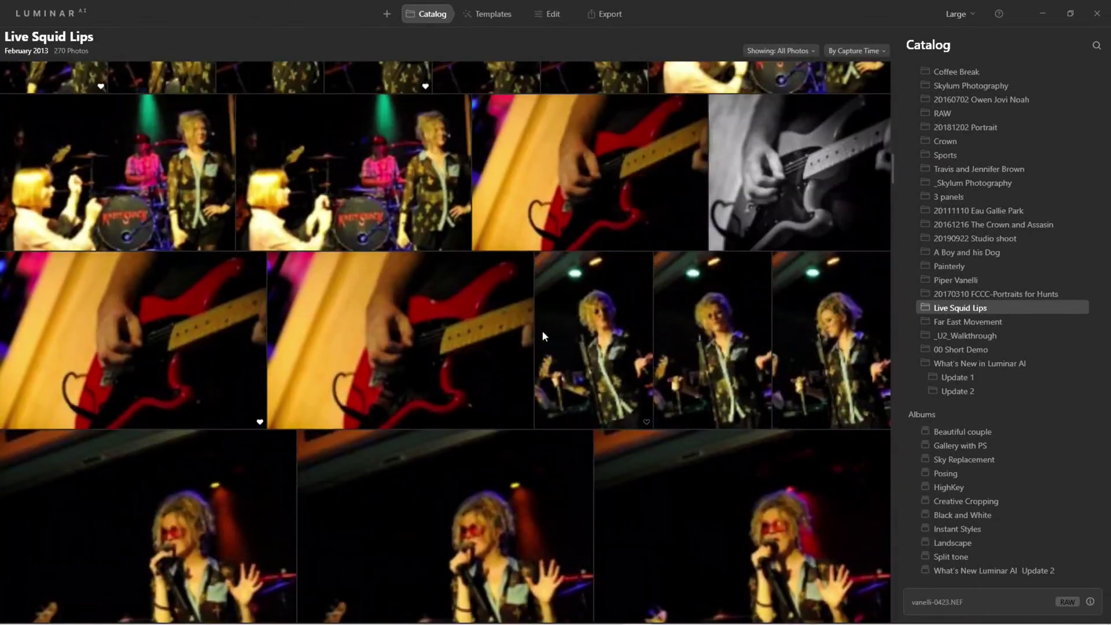
{"action": "scroll", "coordinate": [543, 335], "scroll_direction": "up", "scroll_amount": 12}
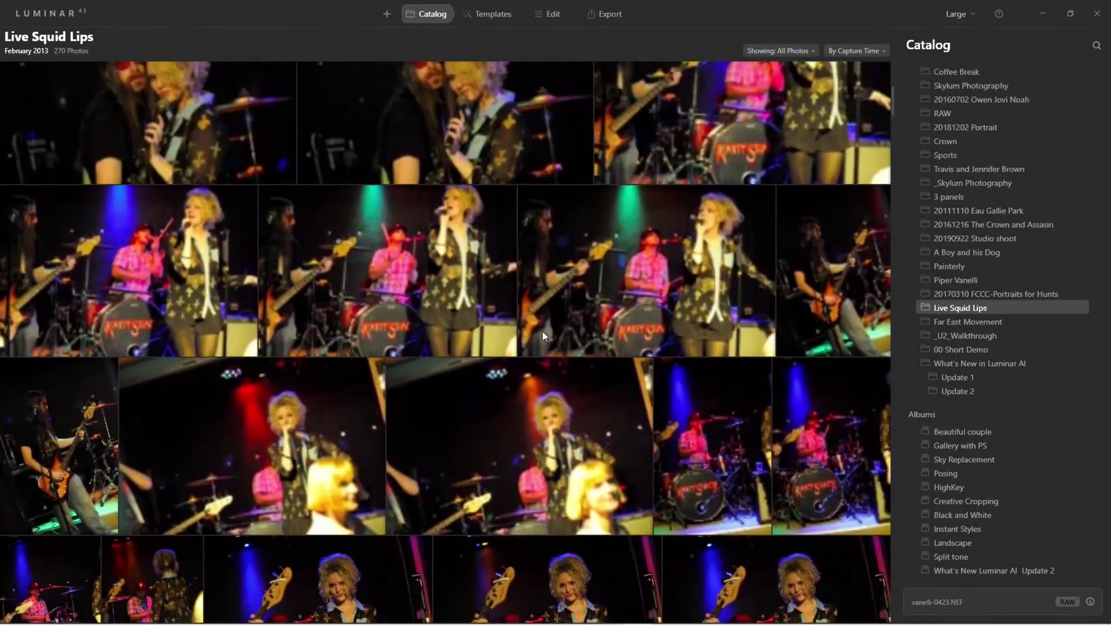
{"action": "scroll", "coordinate": [543, 334], "scroll_direction": "up", "scroll_amount": 2}
{"action": "key", "text": "End"}
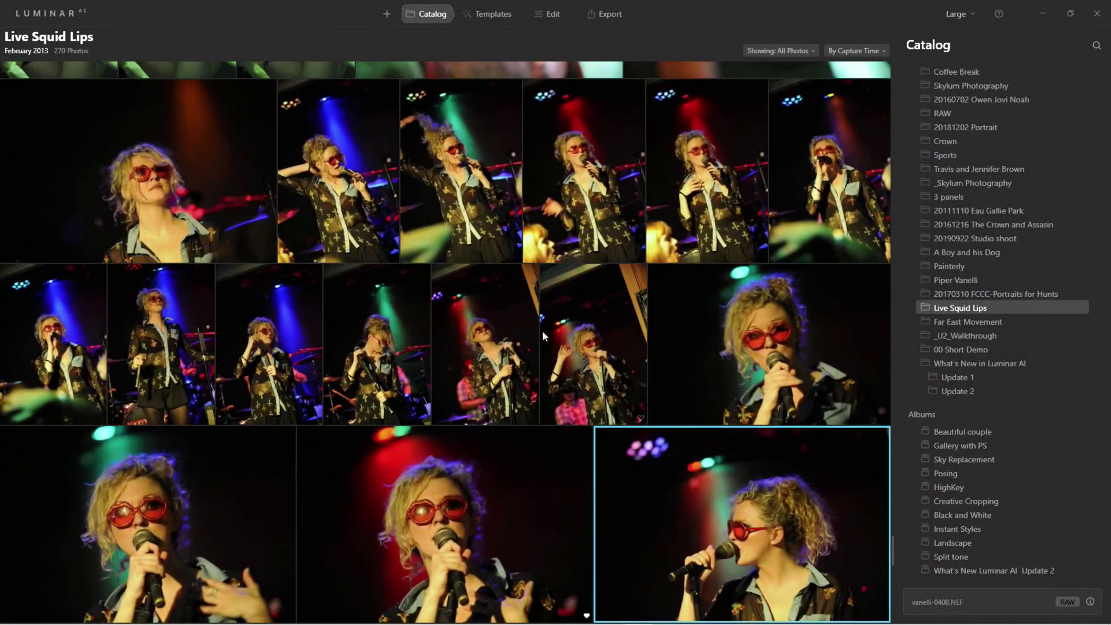
{"action": "scroll", "coordinate": [206, 220], "scroll_direction": "up", "scroll_amount": 5}
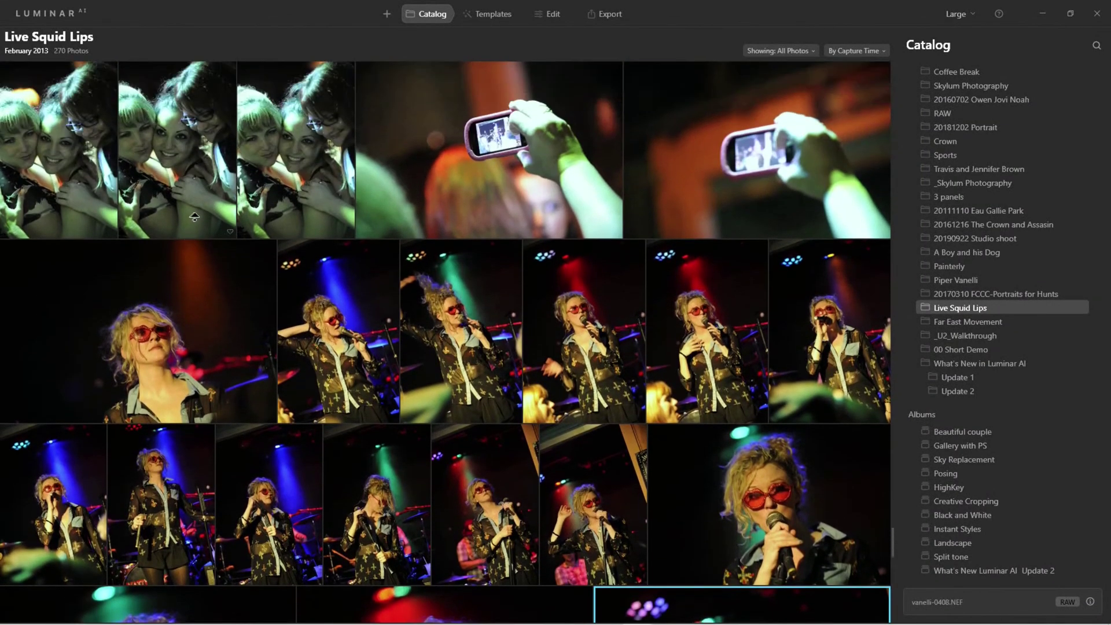
{"action": "scroll", "coordinate": [225, 240], "scroll_direction": "up", "scroll_amount": 4}
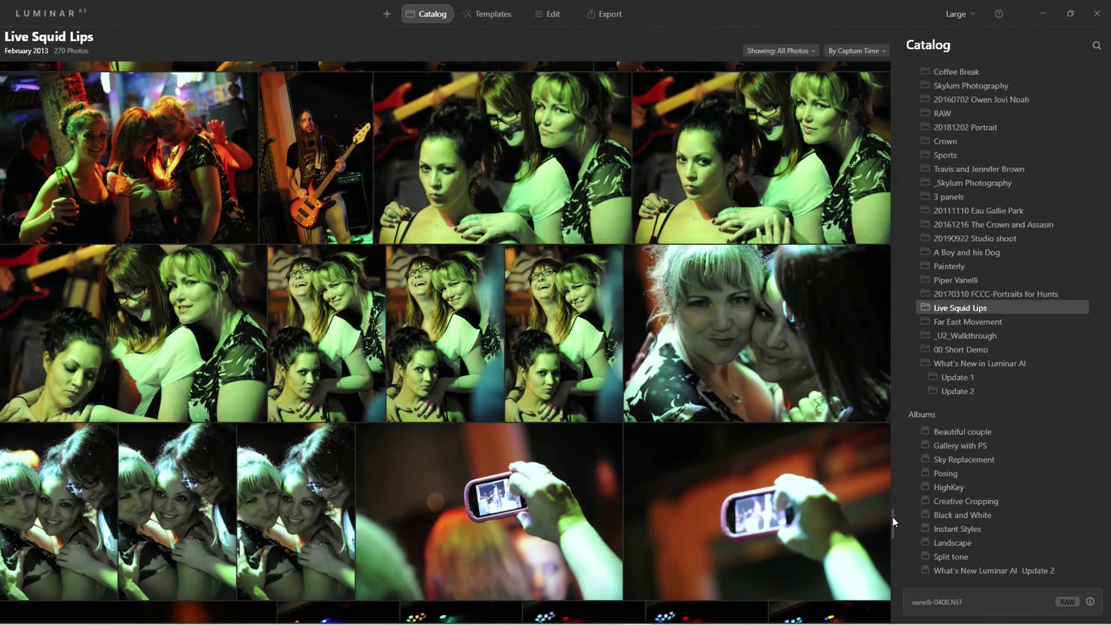
{"action": "left_click_drag", "start_coordinate": [893, 517], "coordinate": [894, 57]}
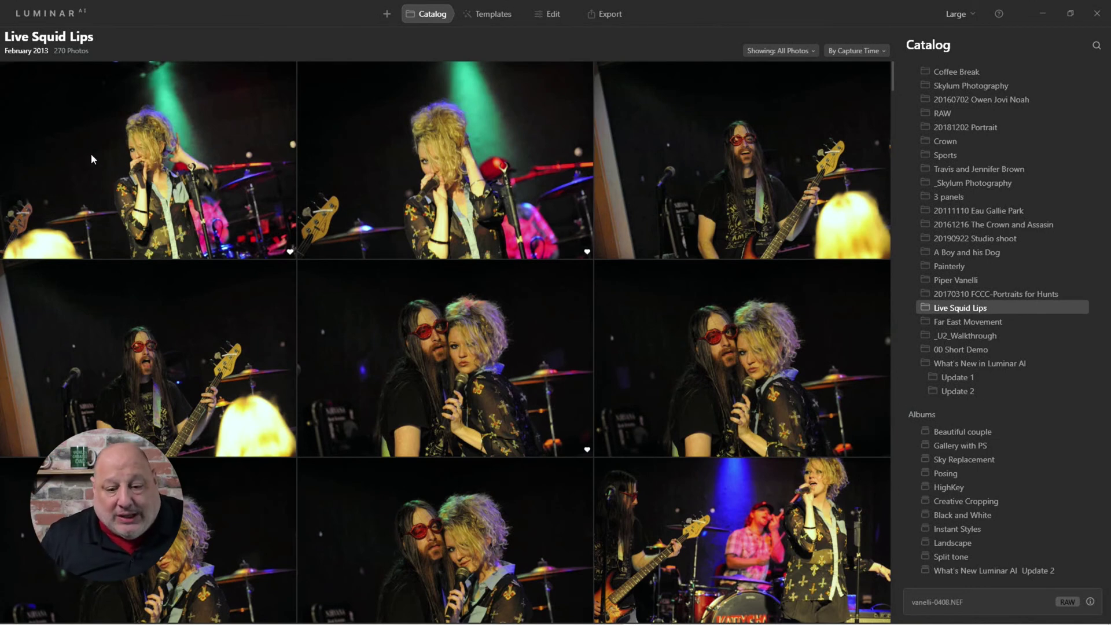
Step: Examine the first band photos, viewing the shots from the bassist and singer's close-up through the full-band scenes enlarged, and return to the gallery
{"action": "left_click", "coordinate": [420, 173]}
{"action": "left_click", "coordinate": [859, 193]}
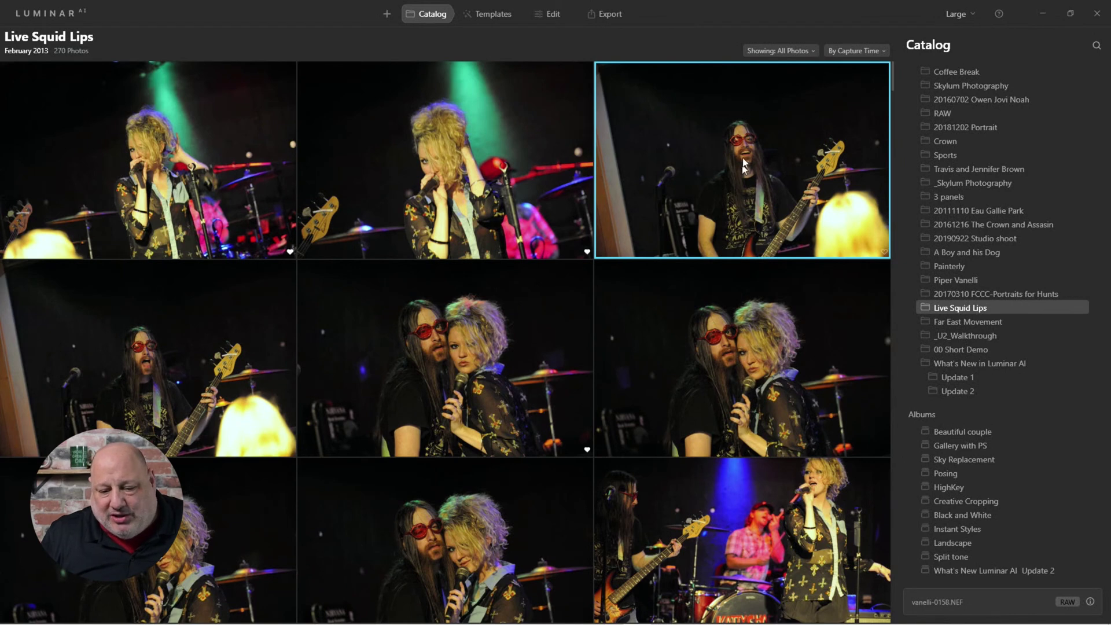
{"action": "left_click", "coordinate": [200, 365]}
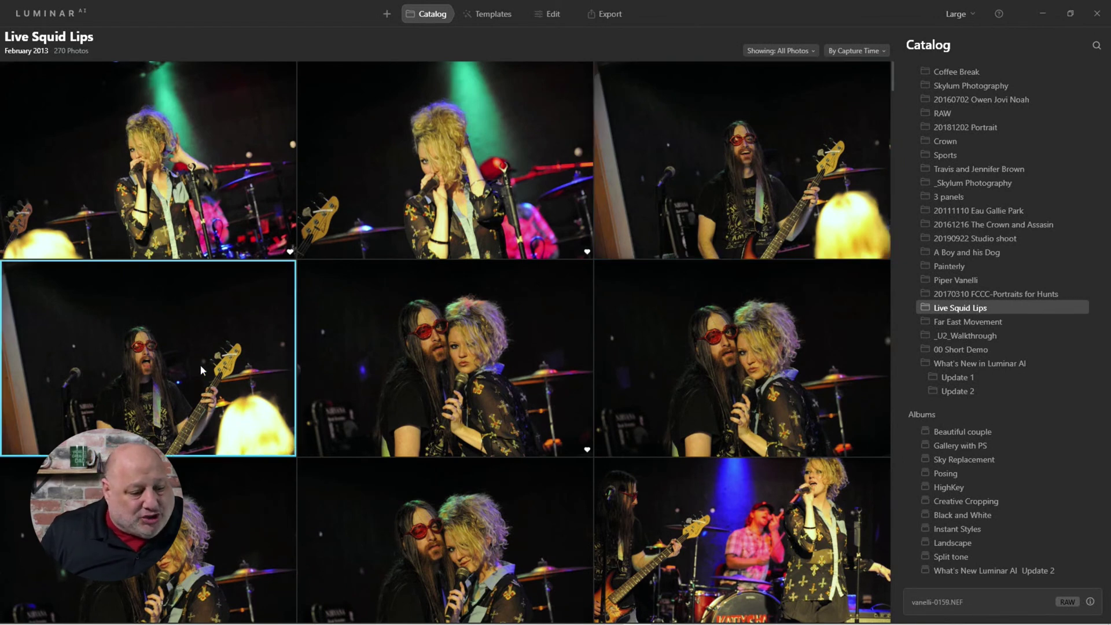
{"action": "double_click", "coordinate": [455, 379]}
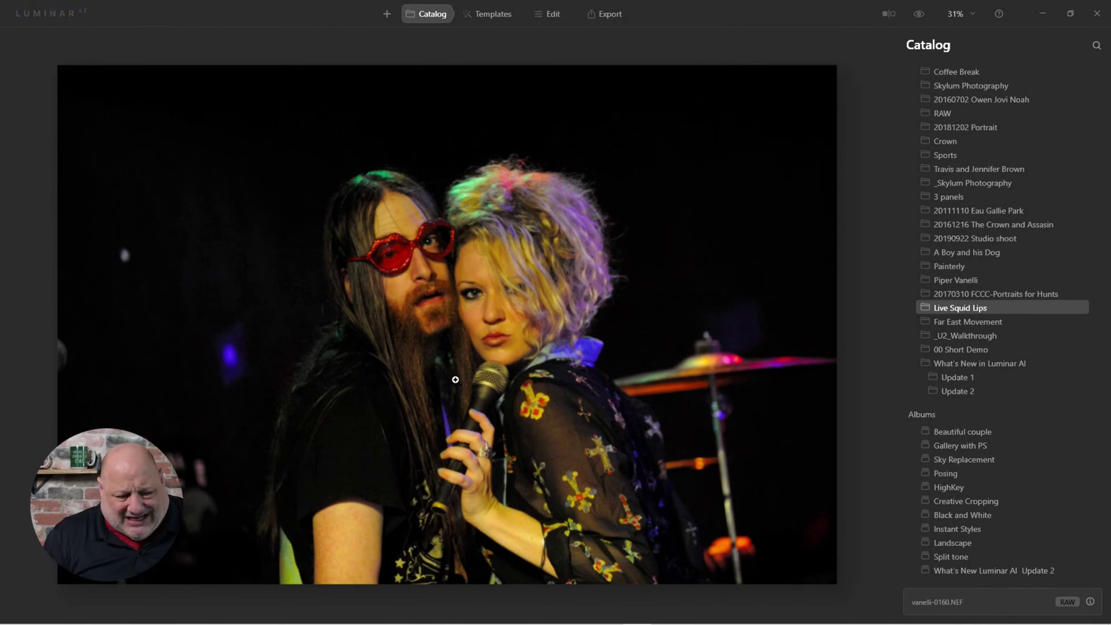
{"action": "key", "text": "Right"}
{"action": "key", "text": "Right"}
{"action": "key", "text": "Right"}
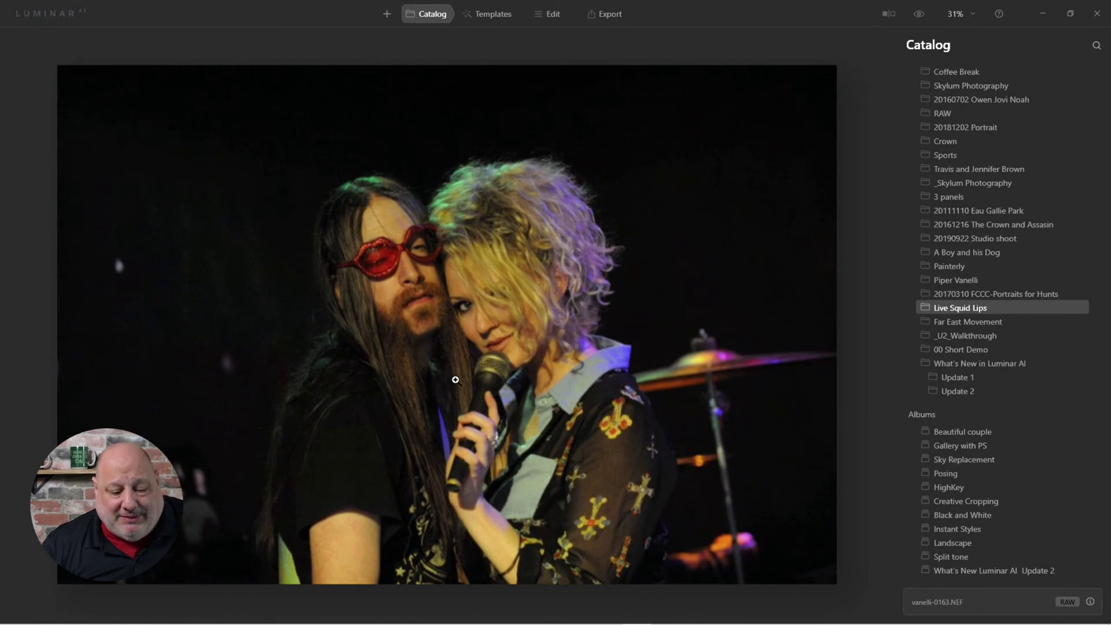
{"action": "key", "text": "Right"}
{"action": "key", "text": "Right"}
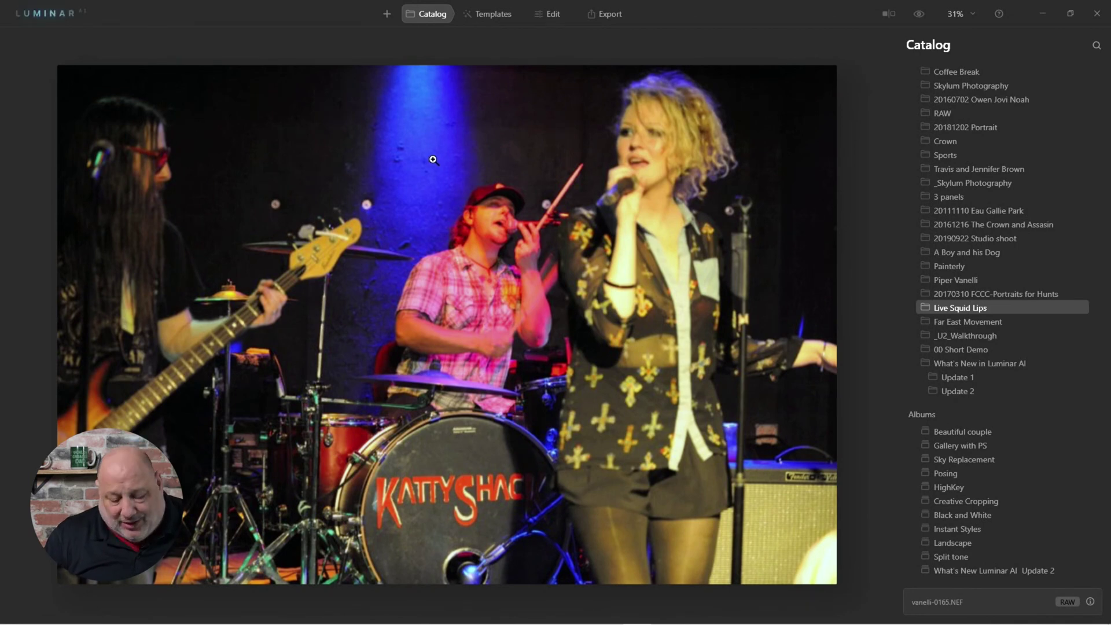
{"action": "key", "text": "Right"}
{"action": "key", "text": "Right"}
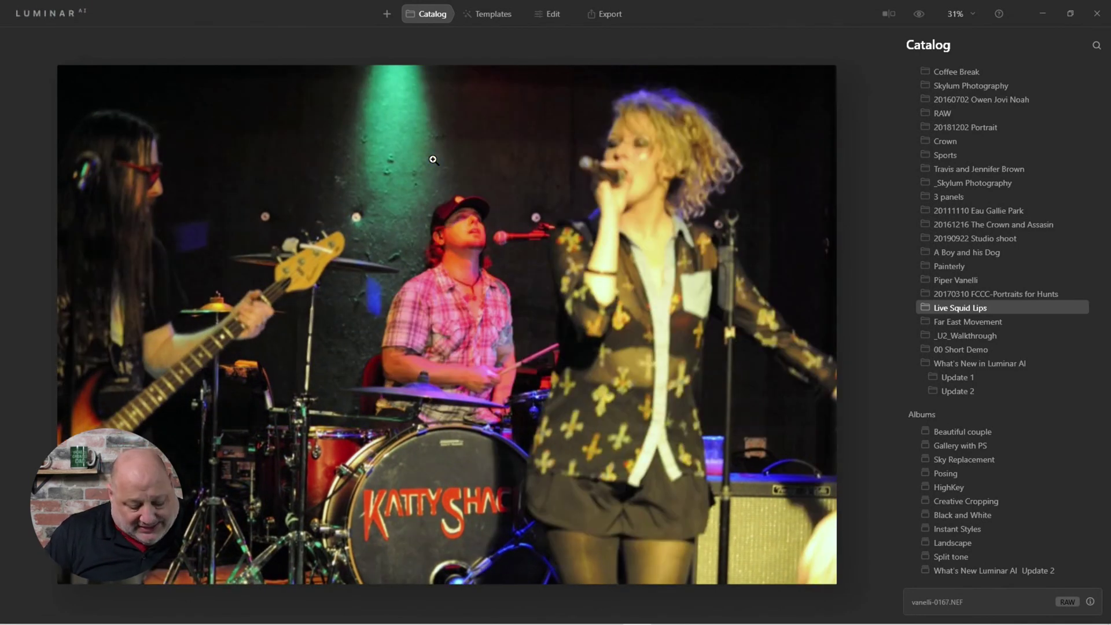
{"action": "key", "text": "Right"}
{"action": "double_click", "coordinate": [433, 158]}
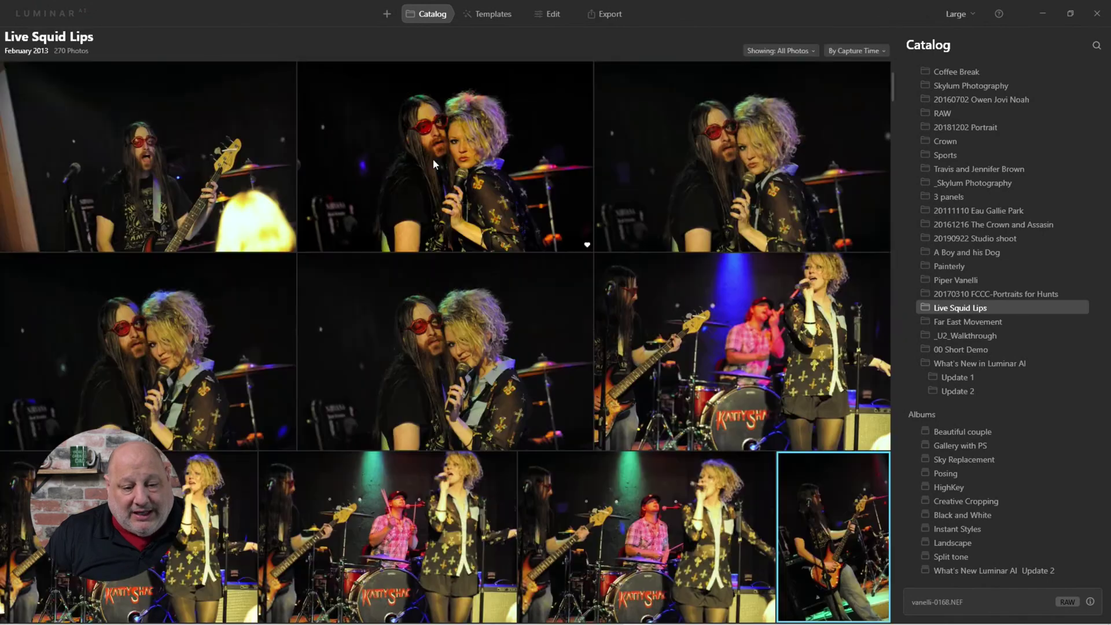
Step: Examine enlarged the singer shots with a blonde spectator in front and the drummer shots that follow, and return to the gallery
{"action": "scroll", "coordinate": [415, 196], "scroll_direction": "down", "scroll_amount": 3}
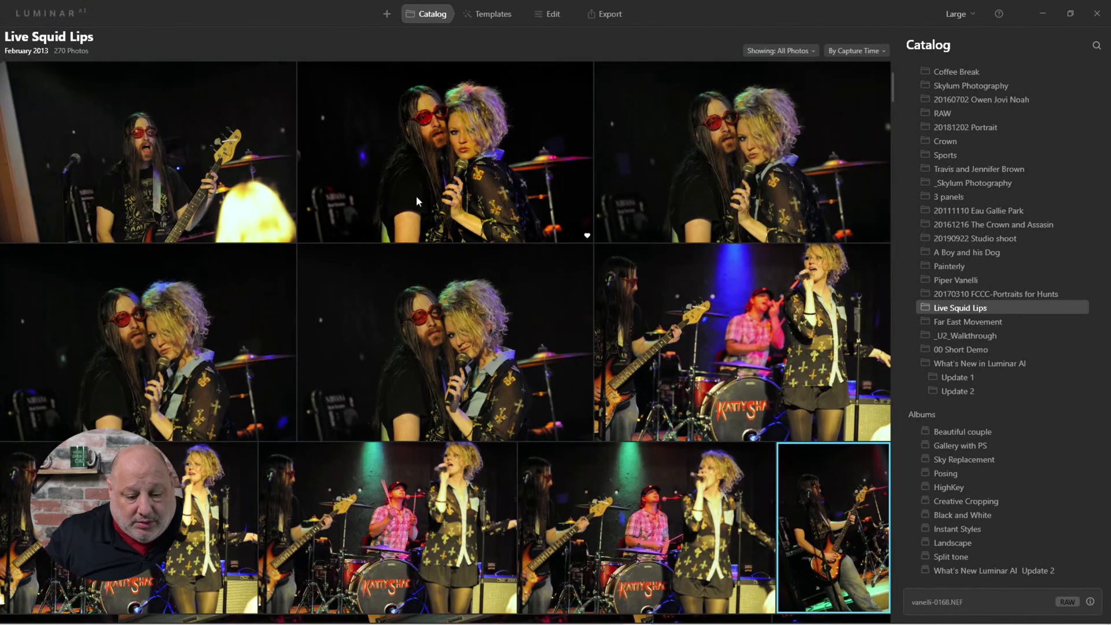
{"action": "scroll", "coordinate": [428, 292], "scroll_direction": "down", "scroll_amount": 3}
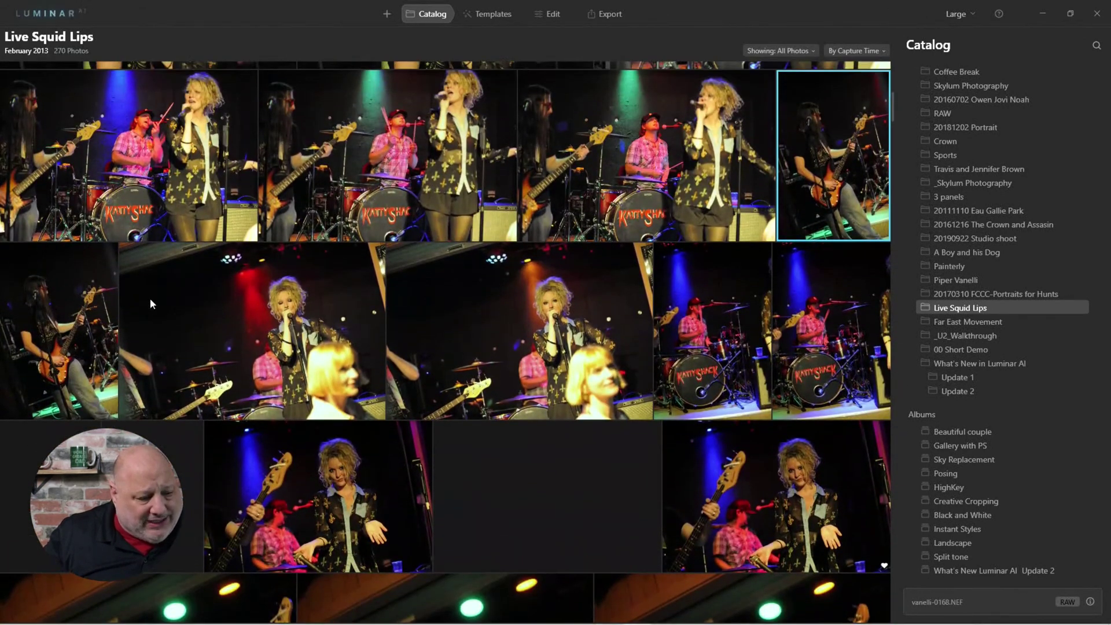
{"action": "left_click", "coordinate": [78, 300]}
{"action": "double_click", "coordinate": [301, 320]}
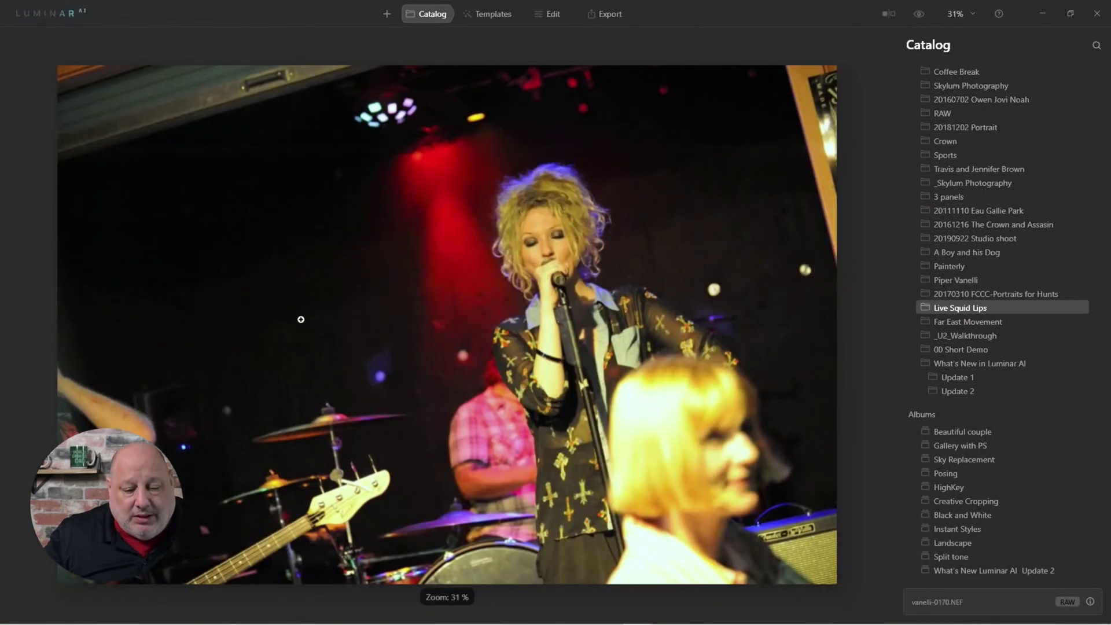
{"action": "key", "text": "Right"}
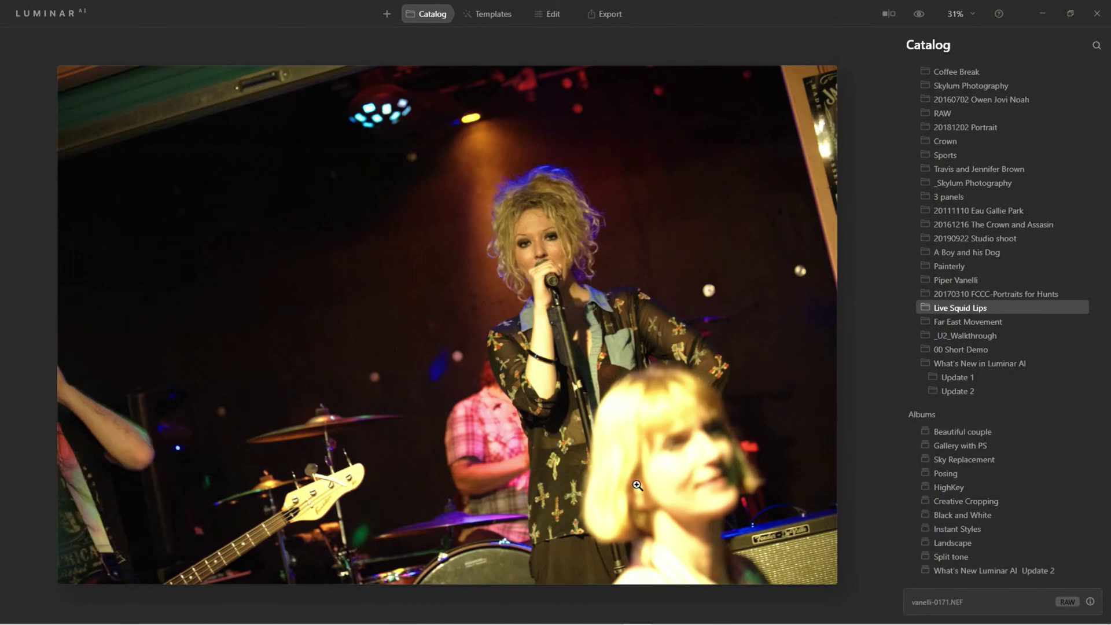
{"action": "scroll", "coordinate": [631, 477], "scroll_direction": "up", "scroll_amount": 2}
{"action": "scroll", "coordinate": [619, 466], "scroll_direction": "down", "scroll_amount": 3}
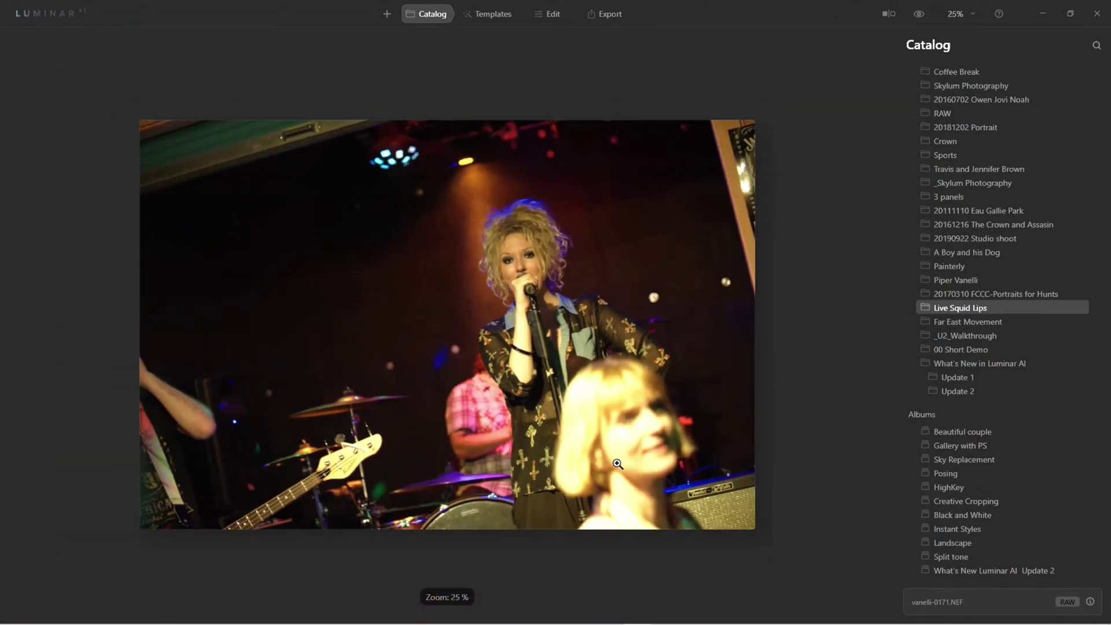
{"action": "key", "text": "Right"}
{"action": "key", "text": "Right"}
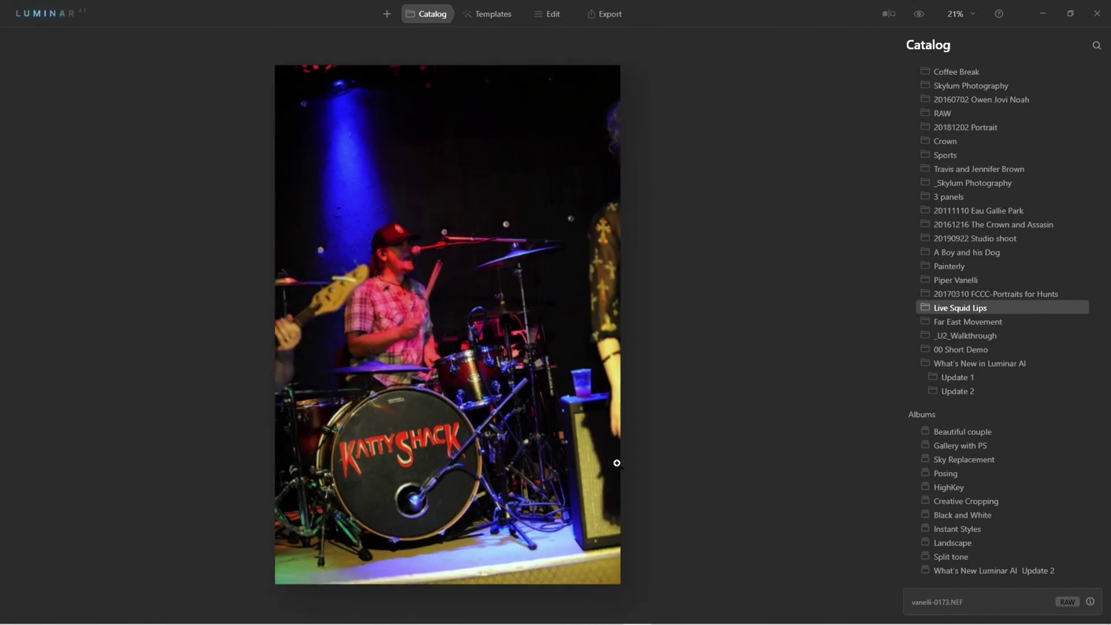
{"action": "double_click", "coordinate": [616, 463]}
Step: Look through the gallery past the singer, guitar and audience photos, examining the stage lighting down to the drummer close-ups
{"action": "scroll", "coordinate": [555, 457], "scroll_direction": "down", "scroll_amount": 5}
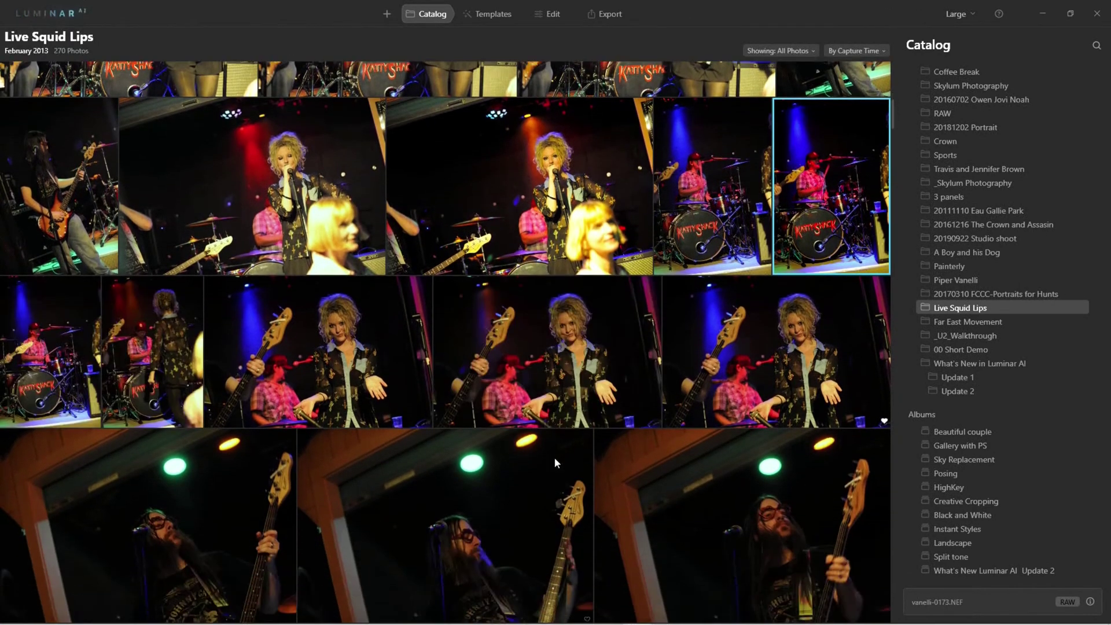
{"action": "scroll", "coordinate": [555, 461], "scroll_direction": "down", "scroll_amount": 10}
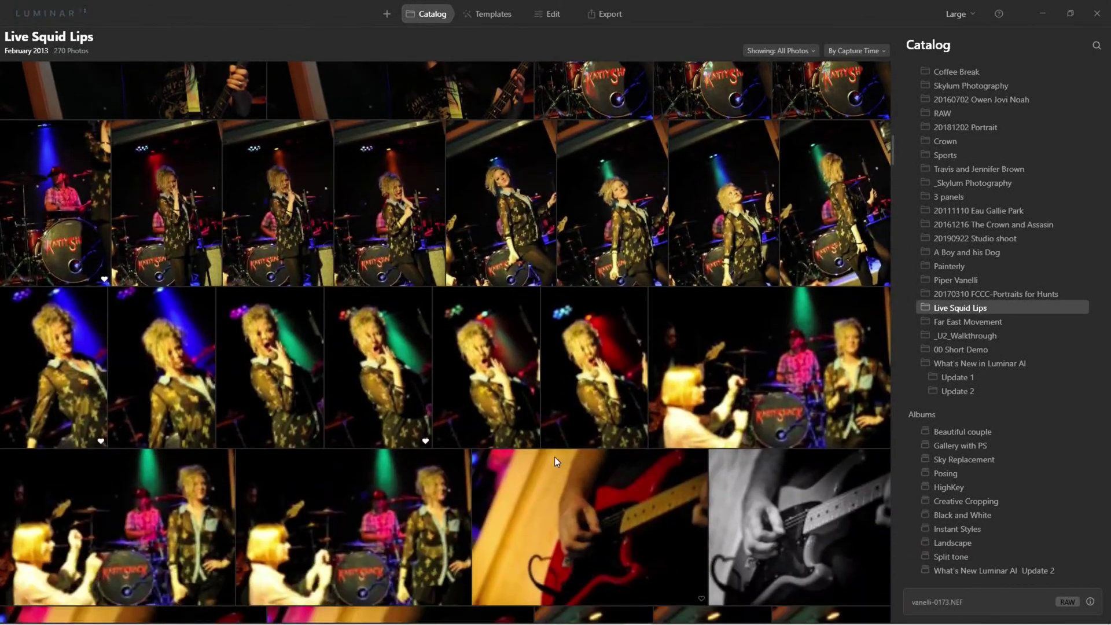
{"action": "scroll", "coordinate": [554, 456], "scroll_direction": "down", "scroll_amount": 2}
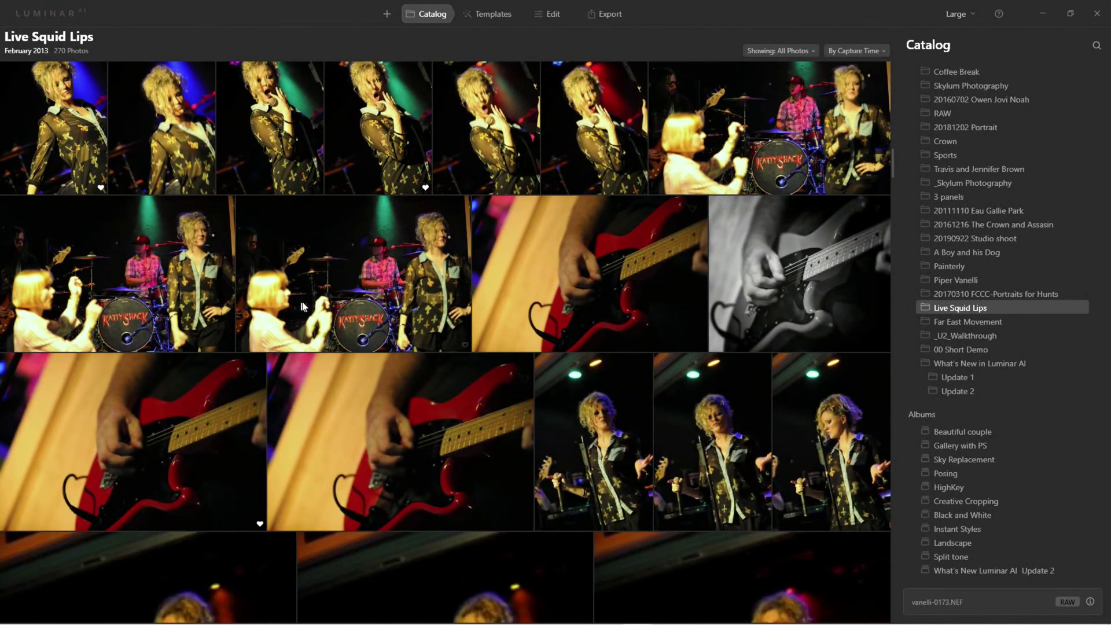
{"action": "scroll", "coordinate": [303, 301], "scroll_direction": "down", "scroll_amount": 2}
{"action": "scroll", "coordinate": [324, 296], "scroll_direction": "down", "scroll_amount": 3}
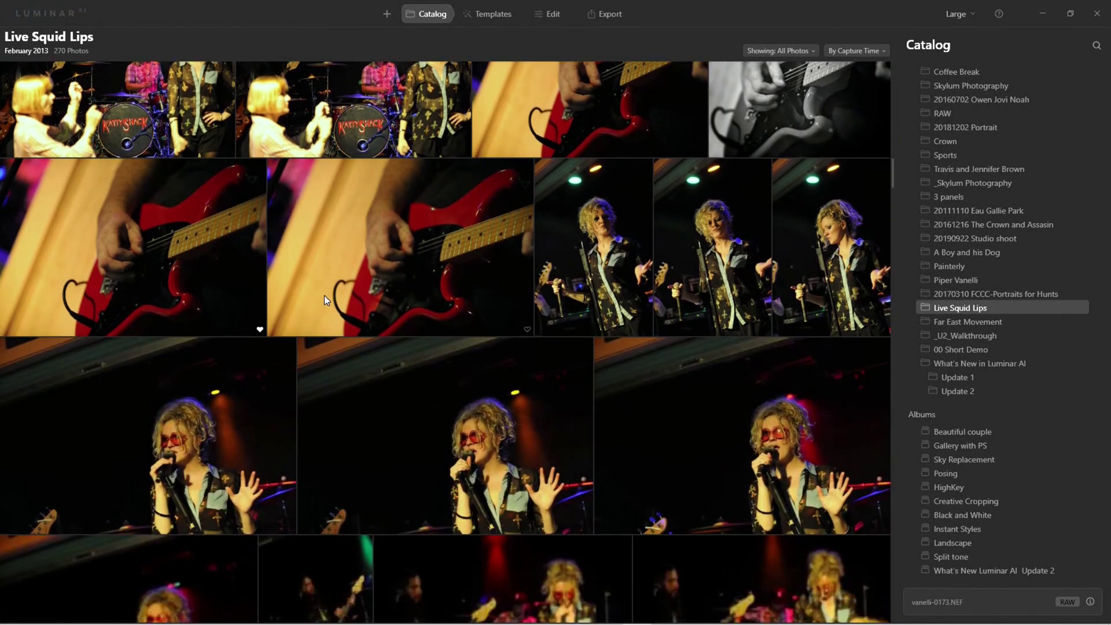
{"action": "scroll", "coordinate": [328, 299], "scroll_direction": "down", "scroll_amount": 2}
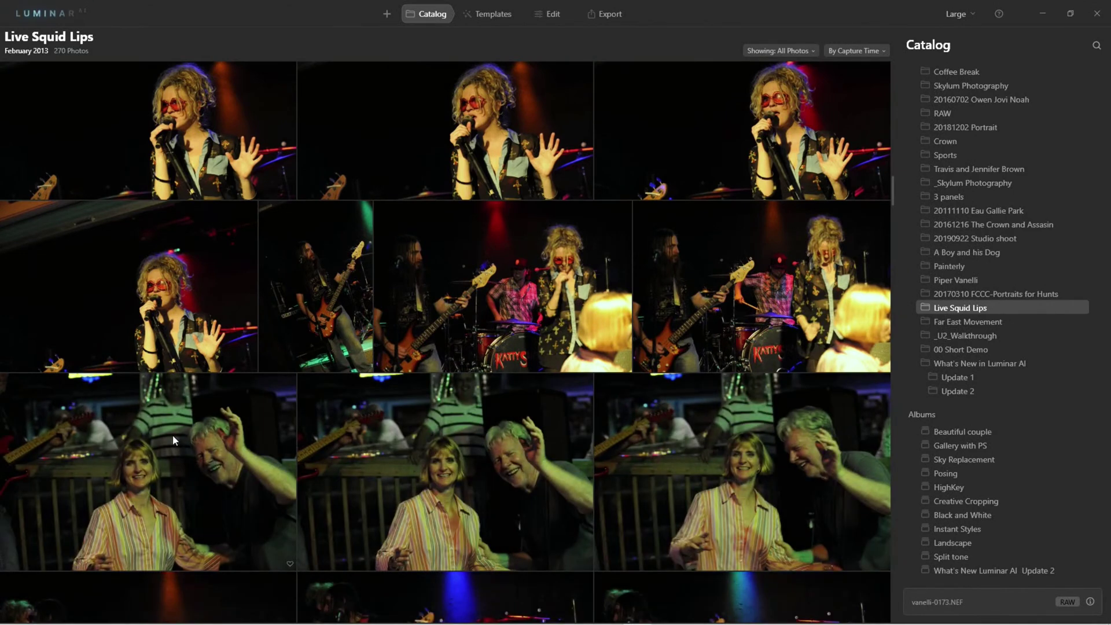
{"action": "scroll", "coordinate": [224, 374], "scroll_direction": "down", "scroll_amount": 3}
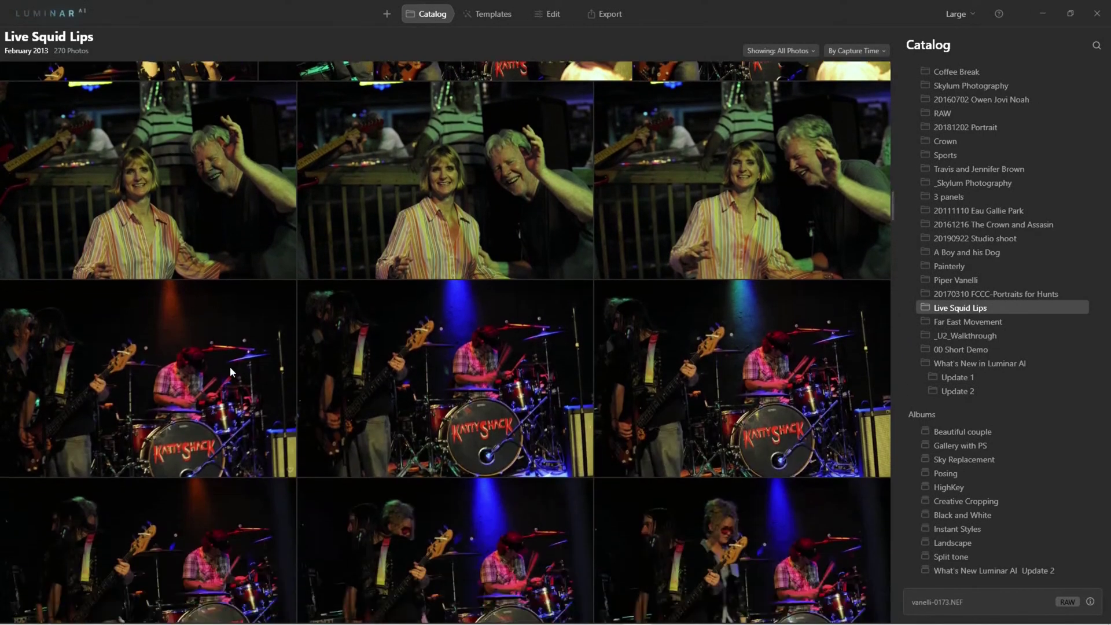
{"action": "scroll", "coordinate": [230, 367], "scroll_direction": "down", "scroll_amount": 1}
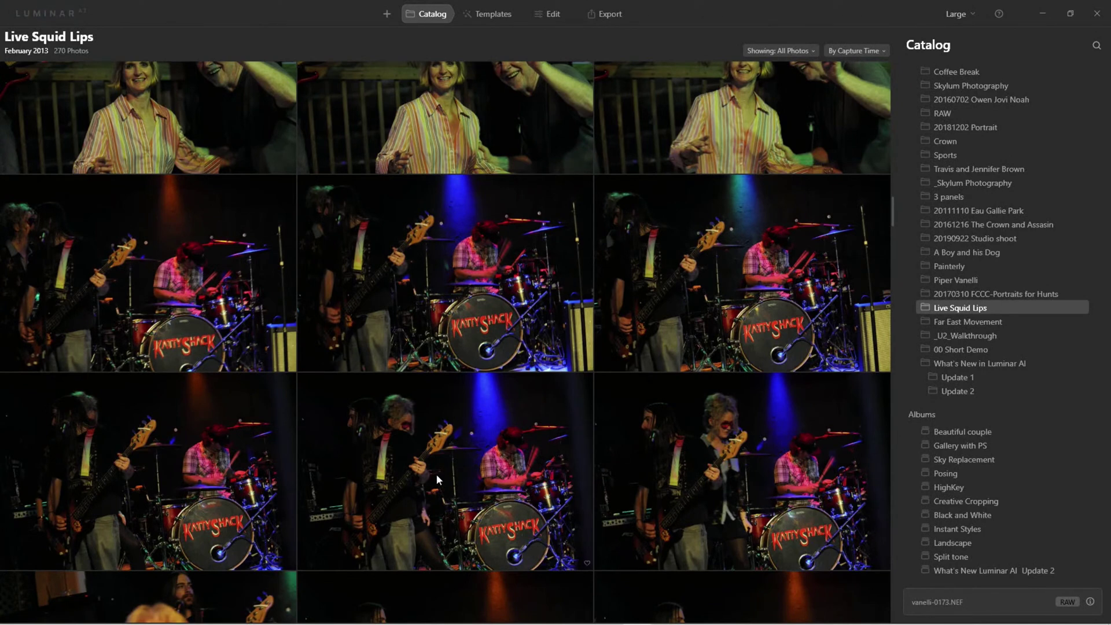
{"action": "scroll", "coordinate": [436, 479], "scroll_direction": "down", "scroll_amount": 1}
{"action": "scroll", "coordinate": [431, 498], "scroll_direction": "up", "scroll_amount": 2}
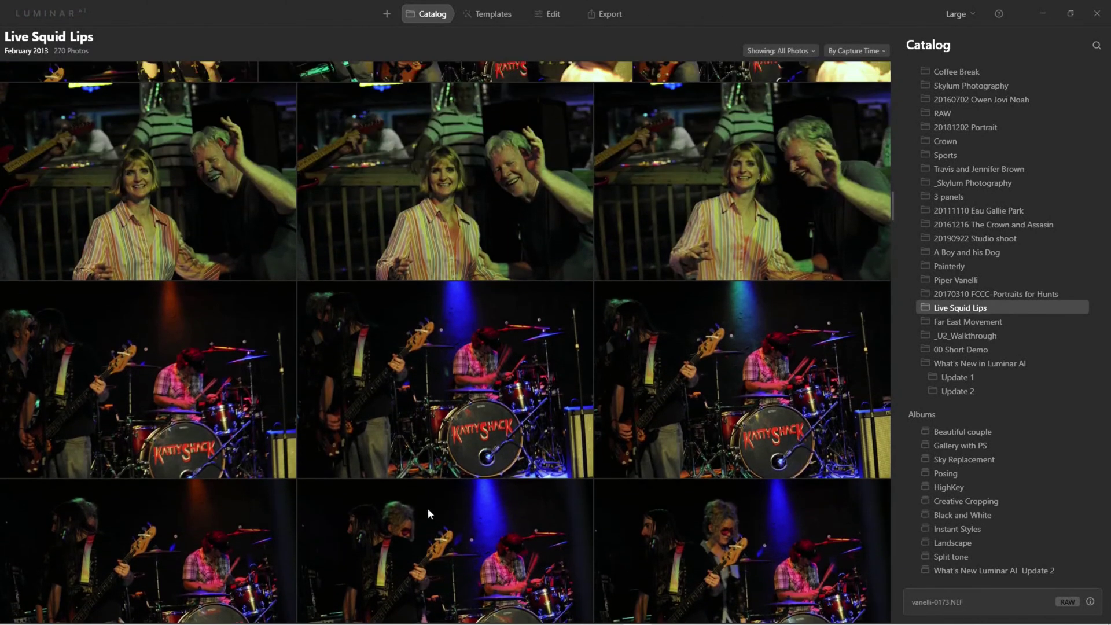
{"action": "scroll", "coordinate": [428, 509], "scroll_direction": "down", "scroll_amount": 5}
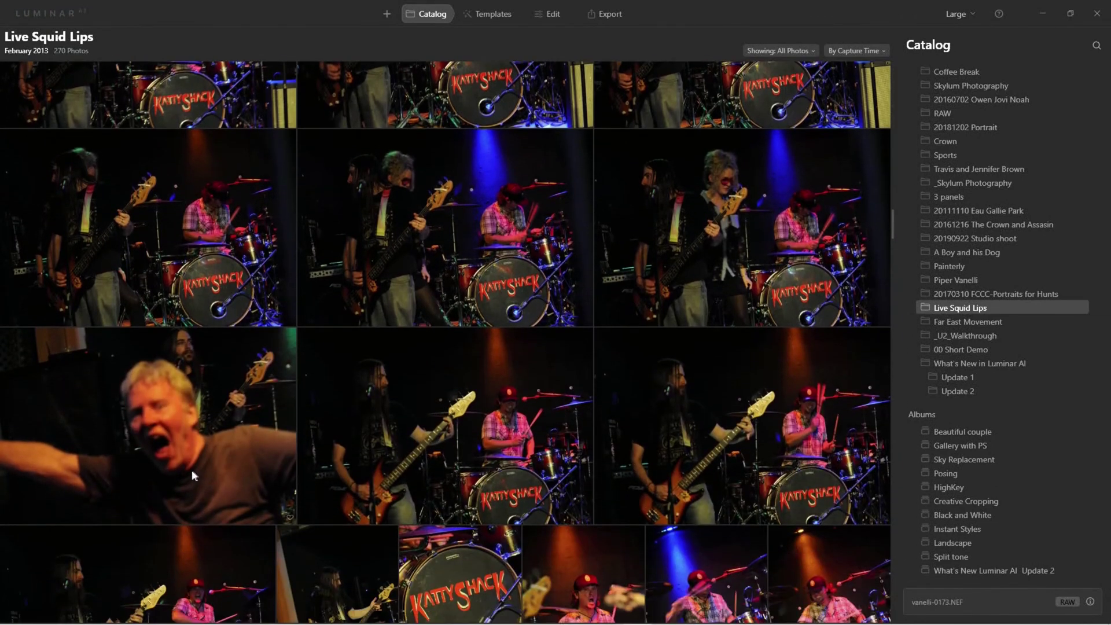
{"action": "scroll", "coordinate": [192, 471], "scroll_direction": "down", "scroll_amount": 3}
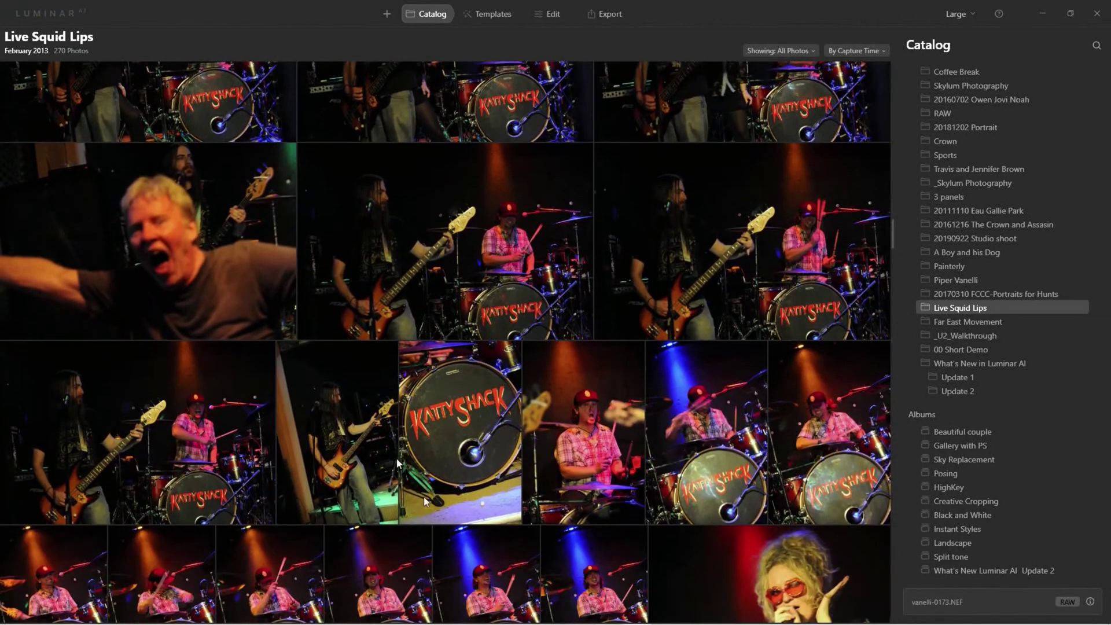
Step: Look back up the gallery, picking out the blue-lit bassist and drummer shot, to the singer photos in front of the drum kit
{"action": "scroll", "coordinate": [475, 482], "scroll_direction": "up", "scroll_amount": 2}
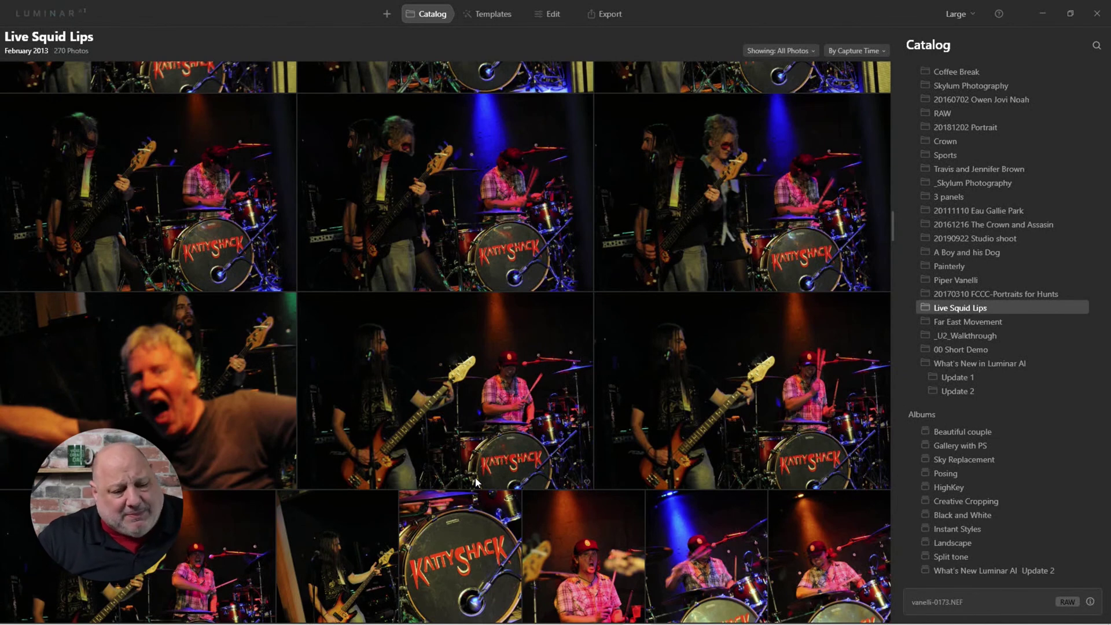
{"action": "scroll", "coordinate": [487, 459], "scroll_direction": "up", "scroll_amount": 2}
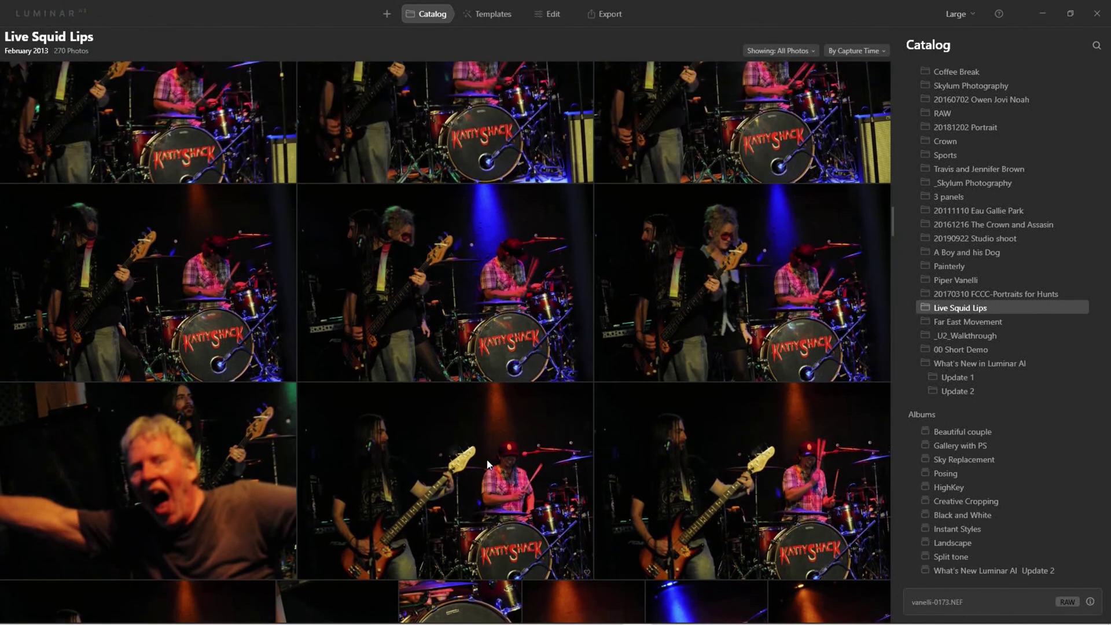
{"action": "scroll", "coordinate": [487, 459], "scroll_direction": "up", "scroll_amount": 4}
{"action": "left_click", "coordinate": [483, 321]}
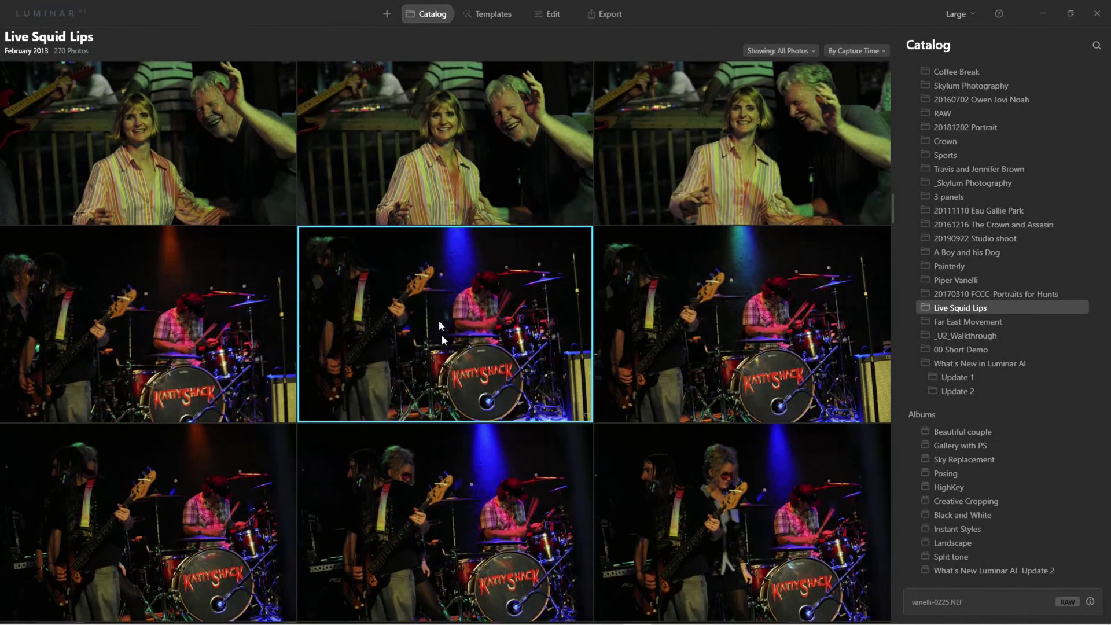
{"action": "scroll", "coordinate": [480, 341], "scroll_direction": "up", "scroll_amount": 6}
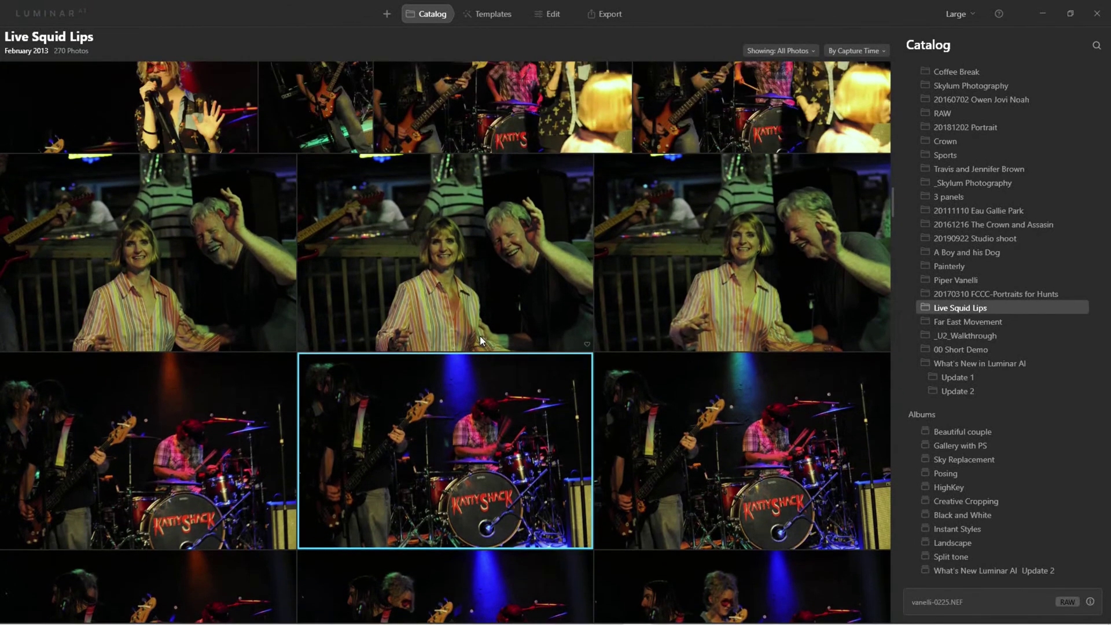
{"action": "scroll", "coordinate": [480, 340], "scroll_direction": "up", "scroll_amount": 5}
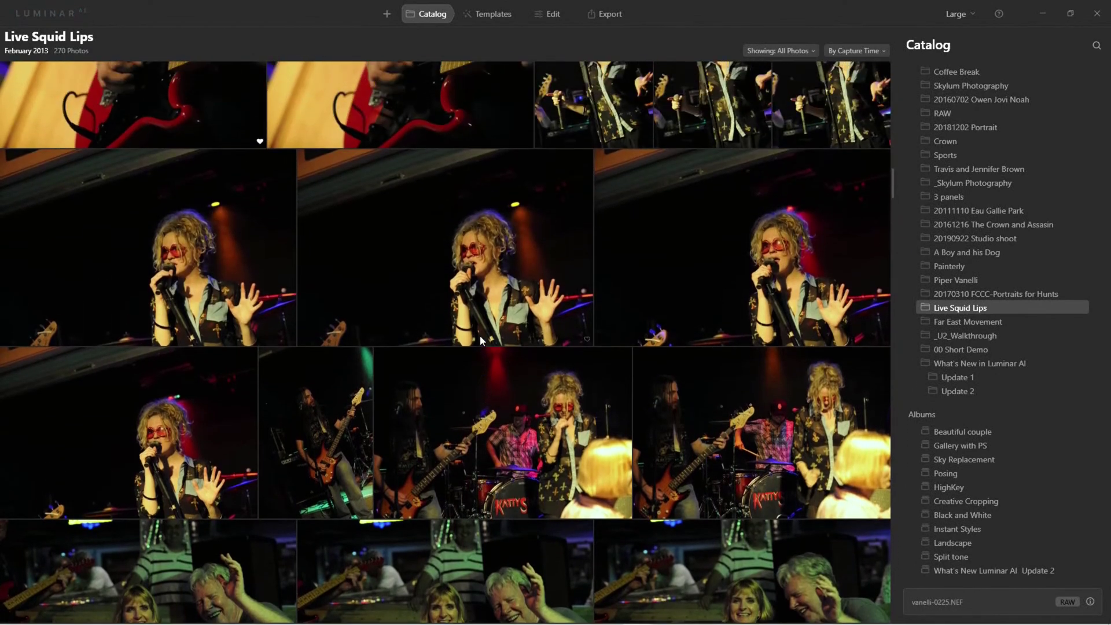
{"action": "scroll", "coordinate": [481, 340], "scroll_direction": "up", "scroll_amount": 7}
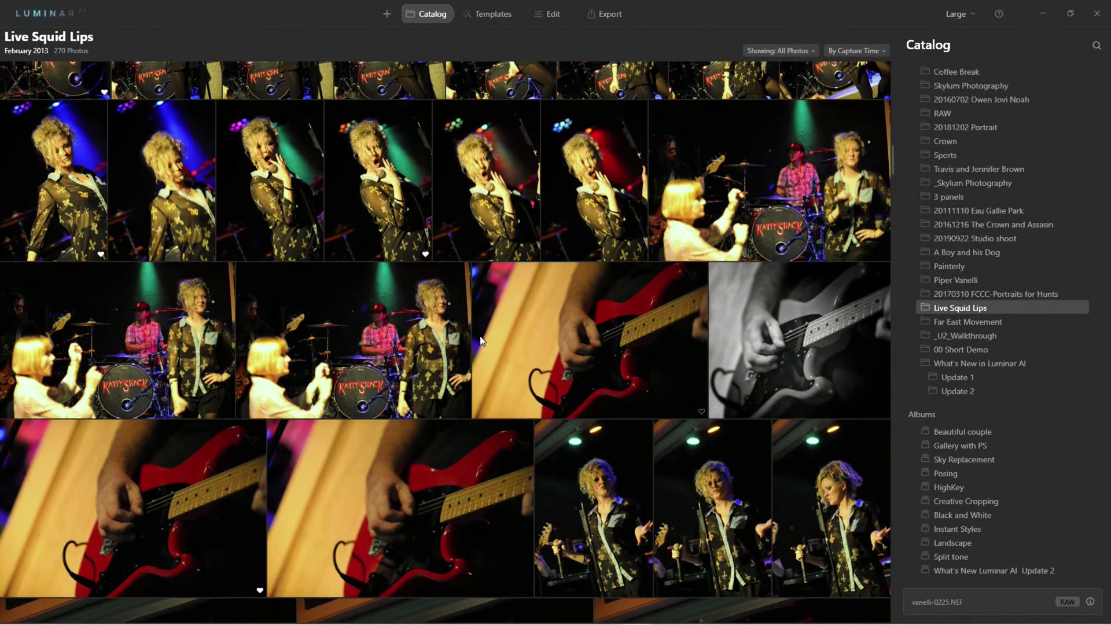
{"action": "scroll", "coordinate": [362, 290], "scroll_direction": "up", "scroll_amount": 5}
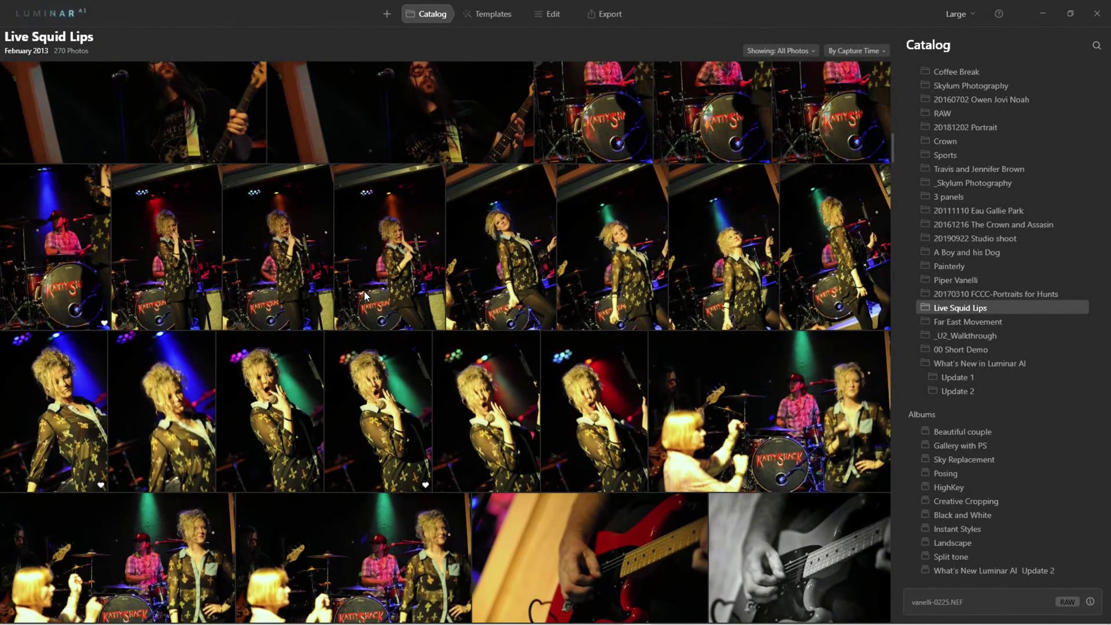
Step: Examine enlarged the shots of the singer performing in front of the drum kit under changing stage lights
{"action": "double_click", "coordinate": [182, 244]}
{"action": "key", "text": "Right"}
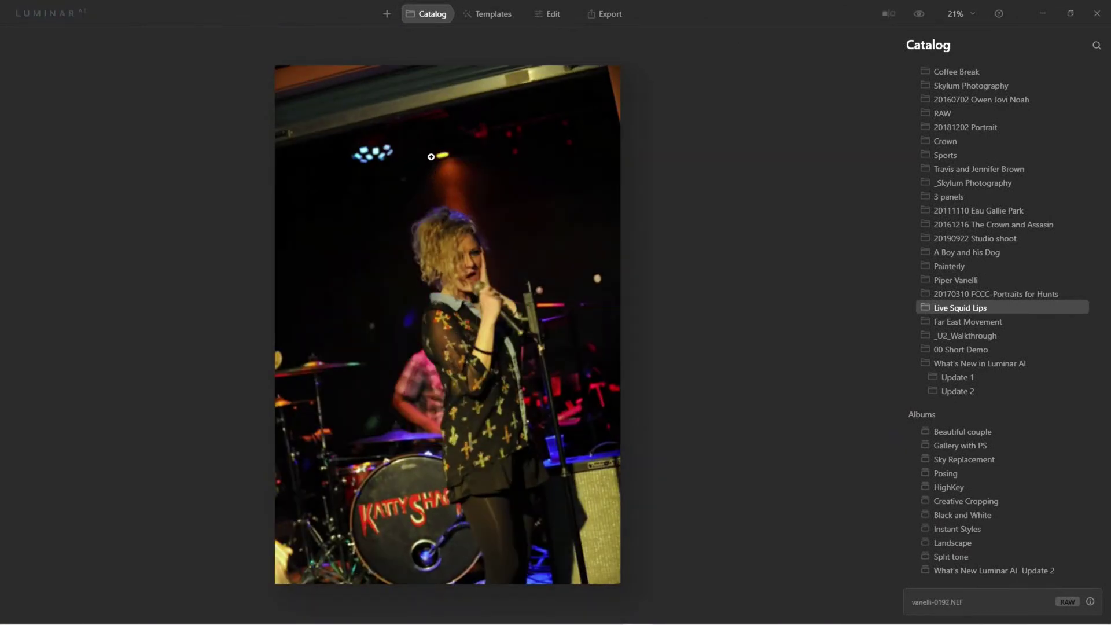
{"action": "key", "text": "Right"}
{"action": "key", "text": "Right"}
{"action": "key", "text": "Right"}
{"action": "key", "text": "Right"}
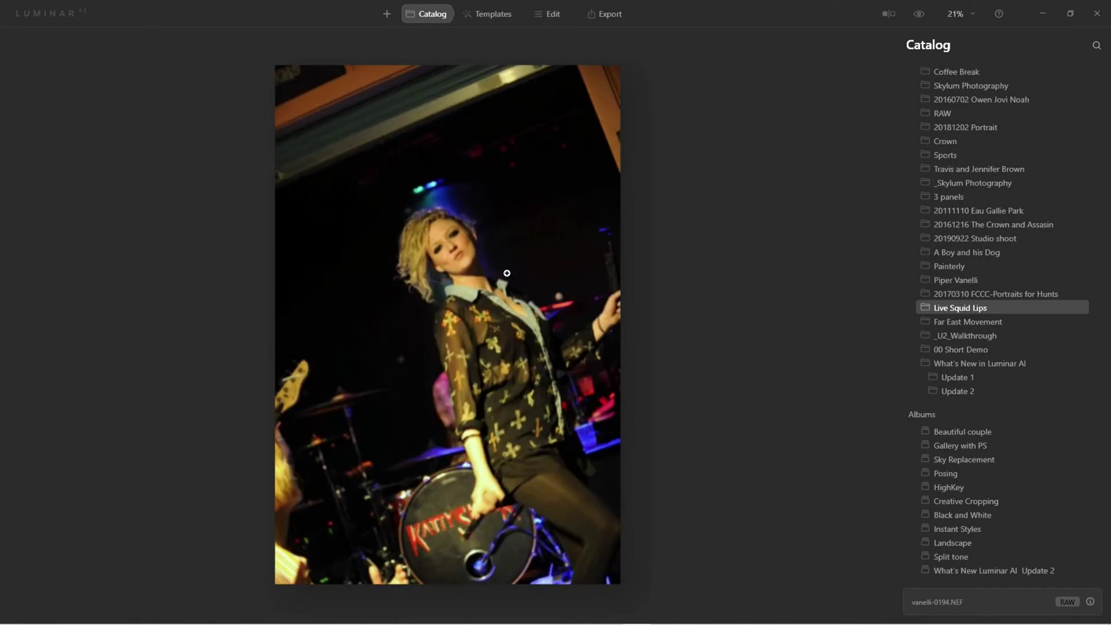
Step: Advance to the singer's close-up against the blue light beam, examine its camera information and hide the details again
{"action": "key", "text": "Right"}
{"action": "key", "text": "Right"}
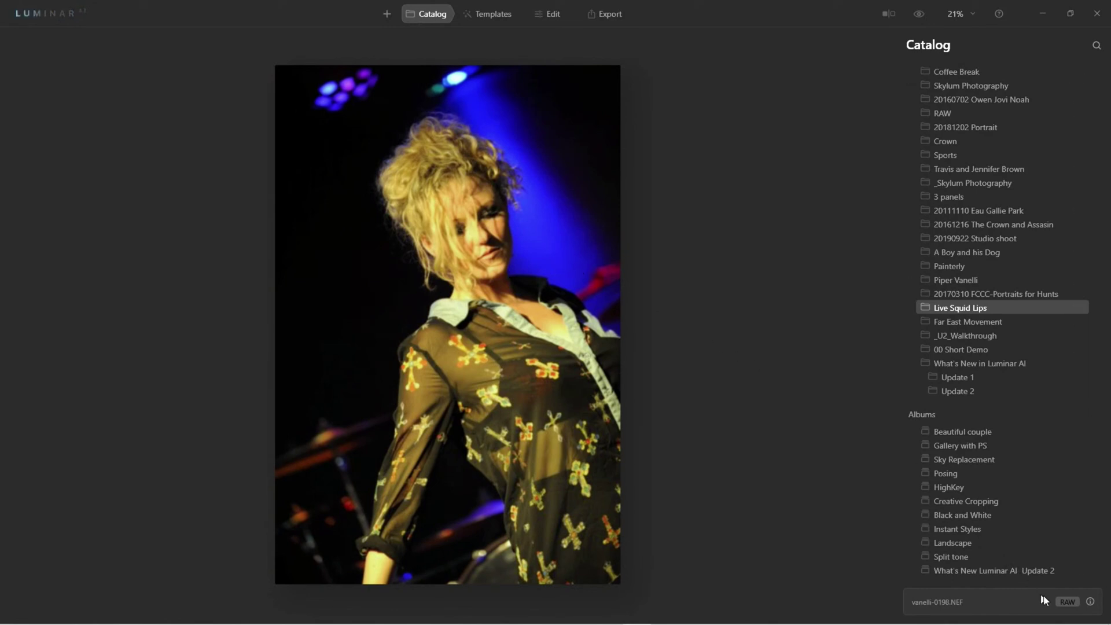
{"action": "left_click", "coordinate": [1090, 603]}
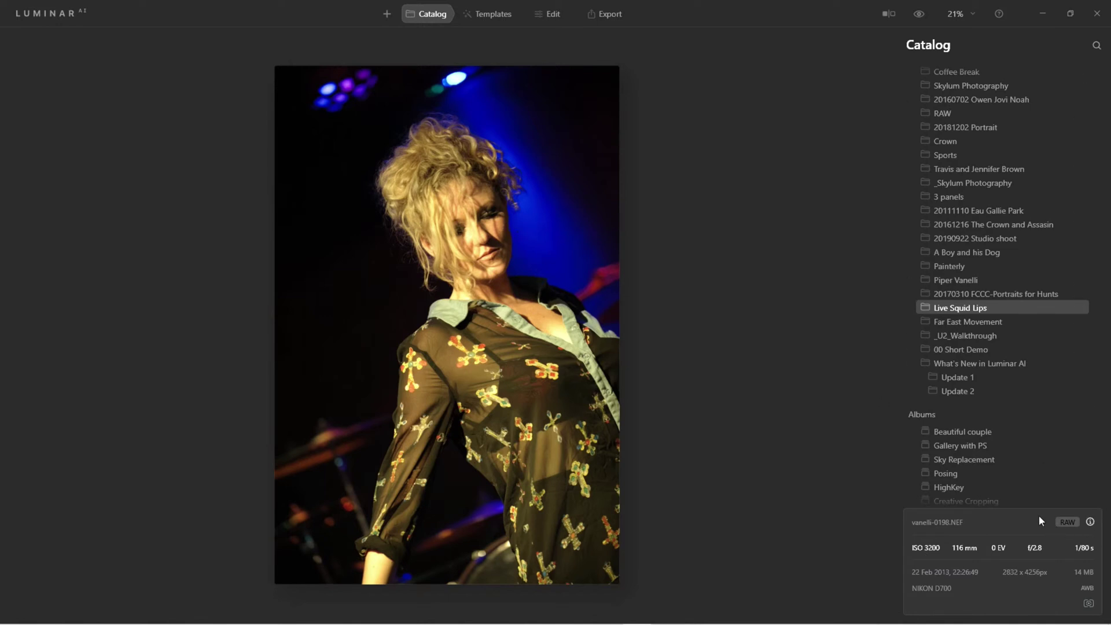
{"action": "left_click", "coordinate": [1089, 523]}
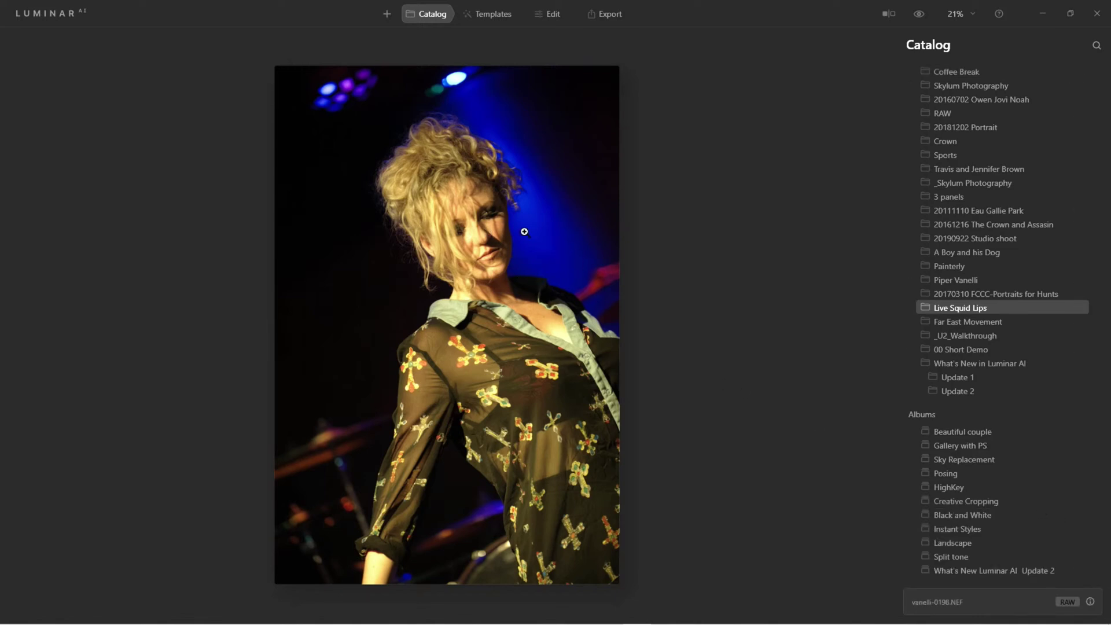
Step: Compare enlarged the singer close-ups with her hand near her mouth under green and red light, and return to the gallery
{"action": "key", "text": "Right"}
{"action": "key", "text": "Right"}
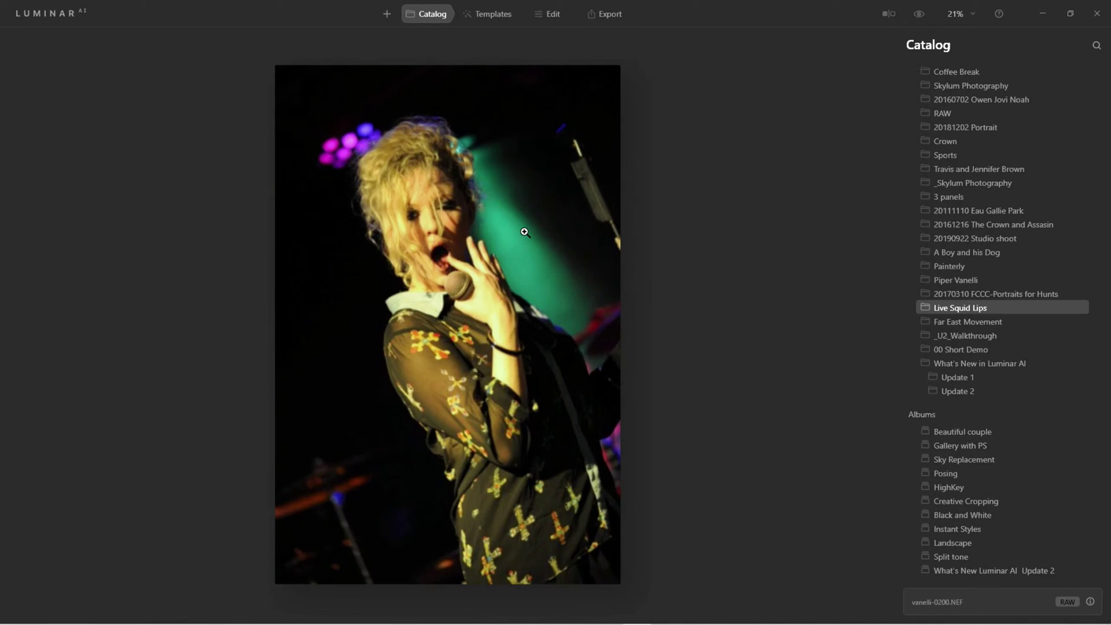
{"action": "key", "text": "Right"}
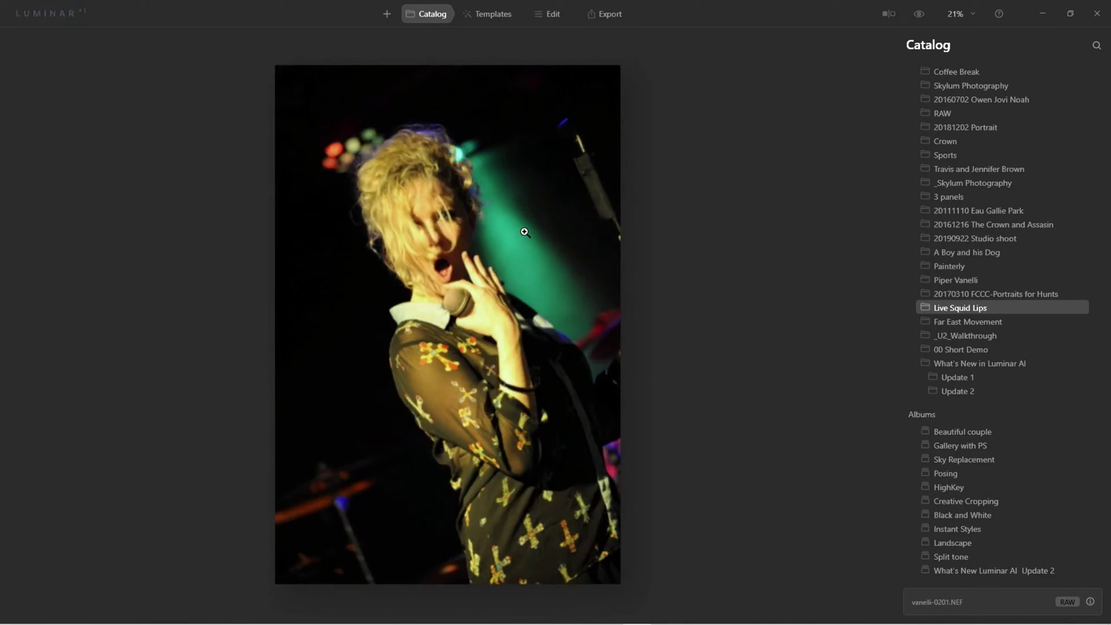
{"action": "key", "text": "Right"}
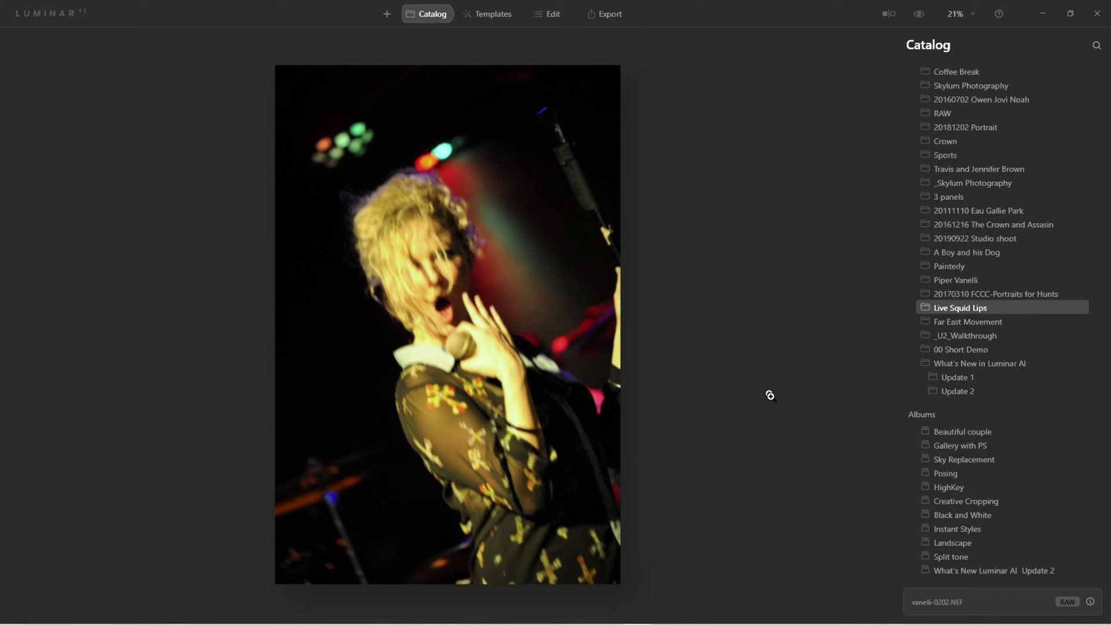
{"action": "key", "text": "Right"}
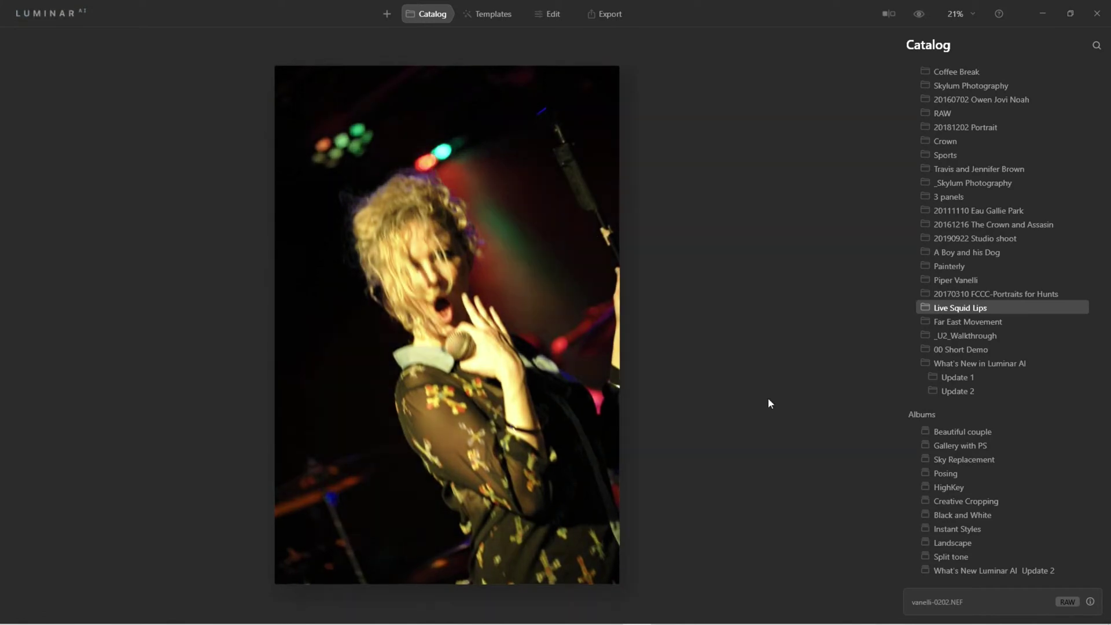
{"action": "key", "text": "Escape"}
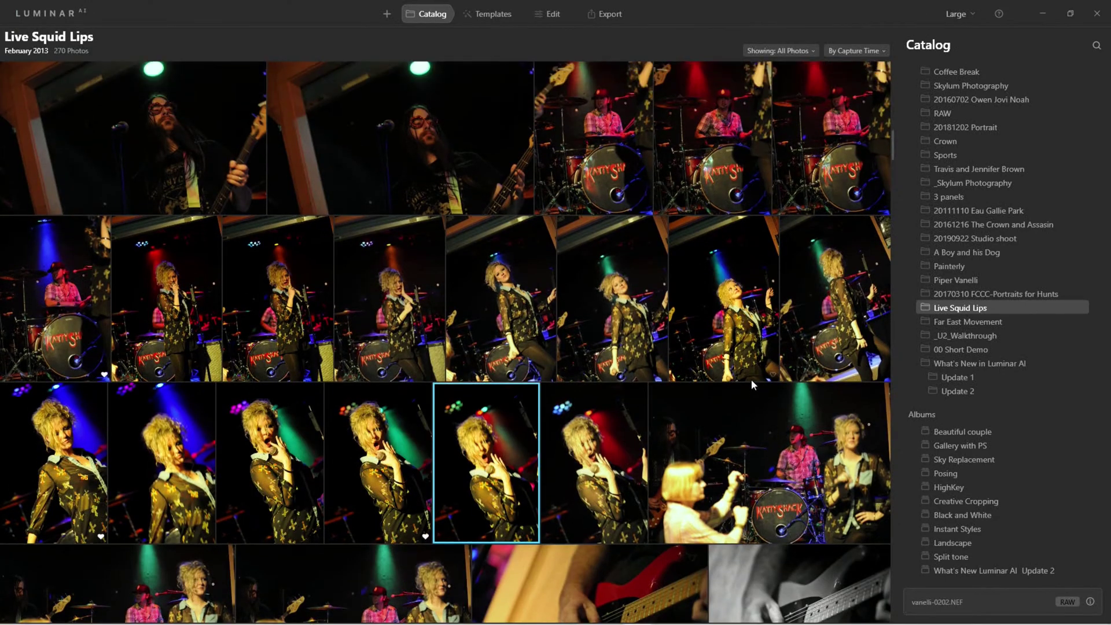
Step: Select for comparison the last red-lit singer close-up and the two neighbouring colour shots of the red guitar
{"action": "scroll", "coordinate": [751, 379], "scroll_direction": "down", "scroll_amount": 3}
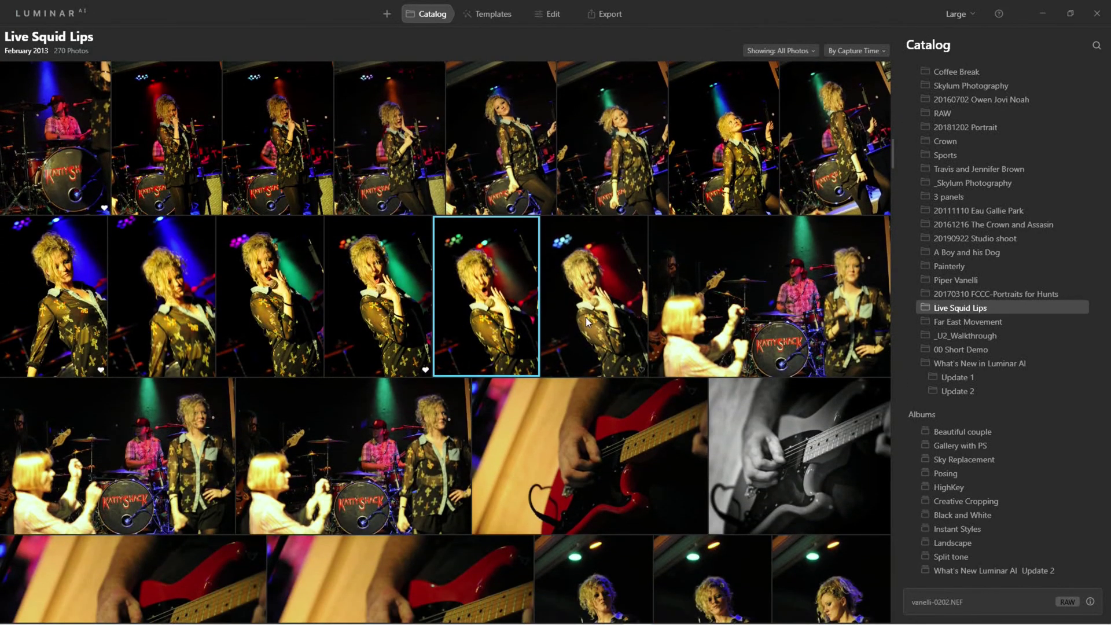
{"action": "left_click", "coordinate": [589, 317]}
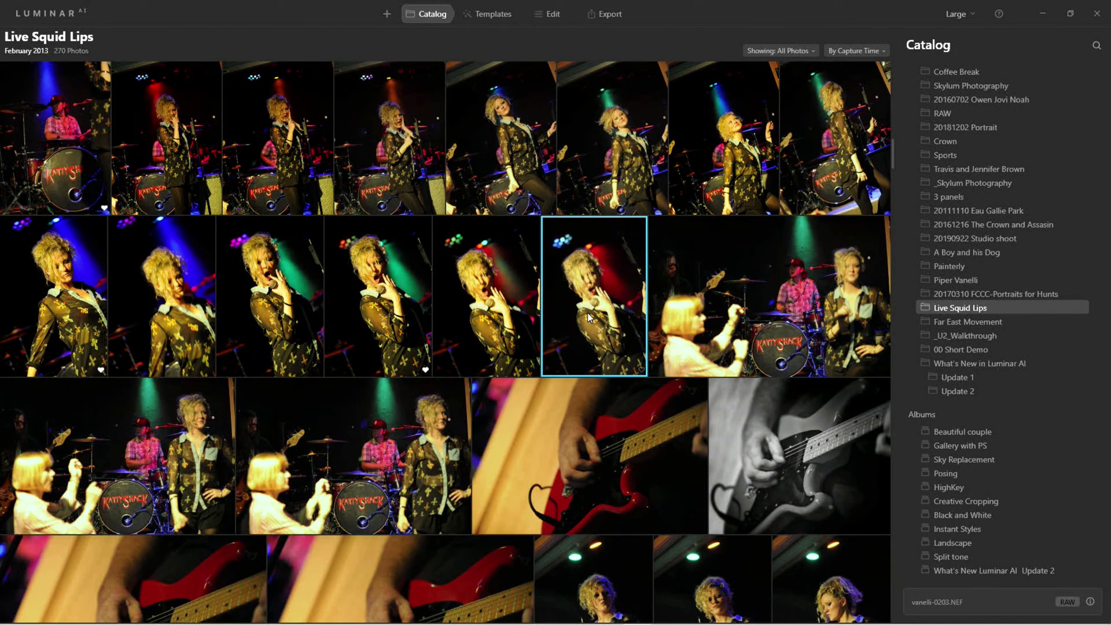
{"action": "scroll", "coordinate": [589, 316], "scroll_direction": "down", "scroll_amount": 3}
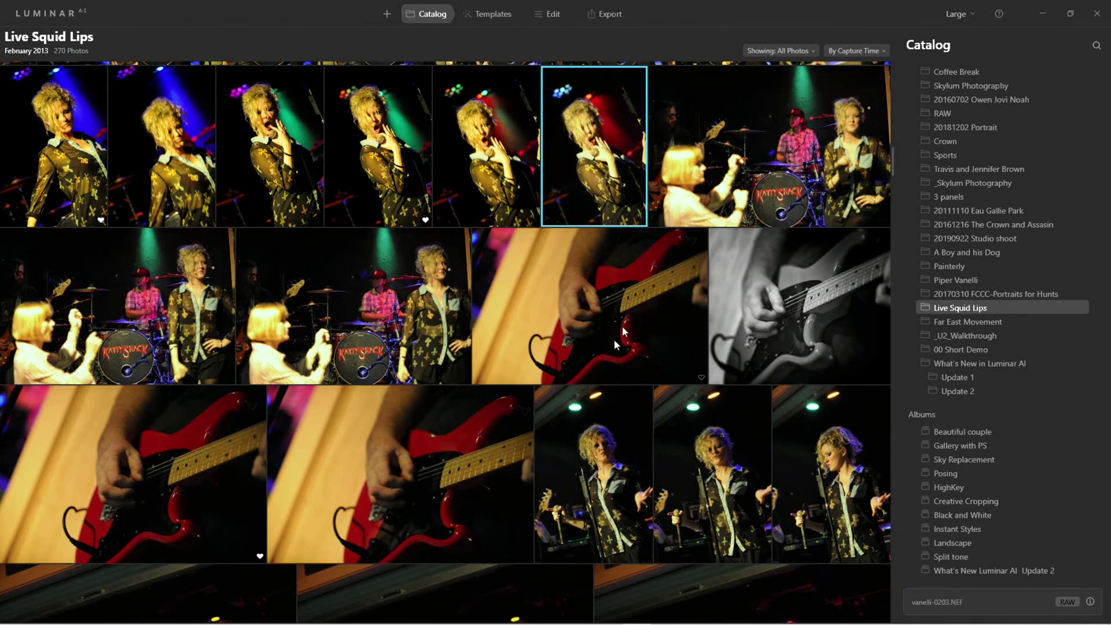
{"action": "left_click", "coordinate": [148, 443]}
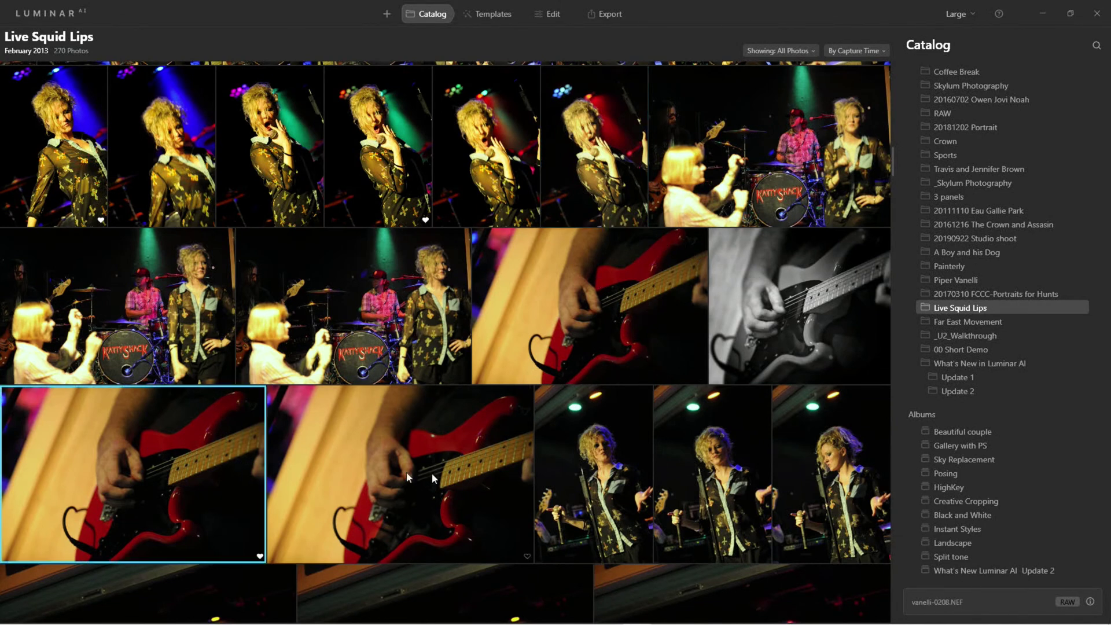
{"action": "left_click", "coordinate": [444, 478]}
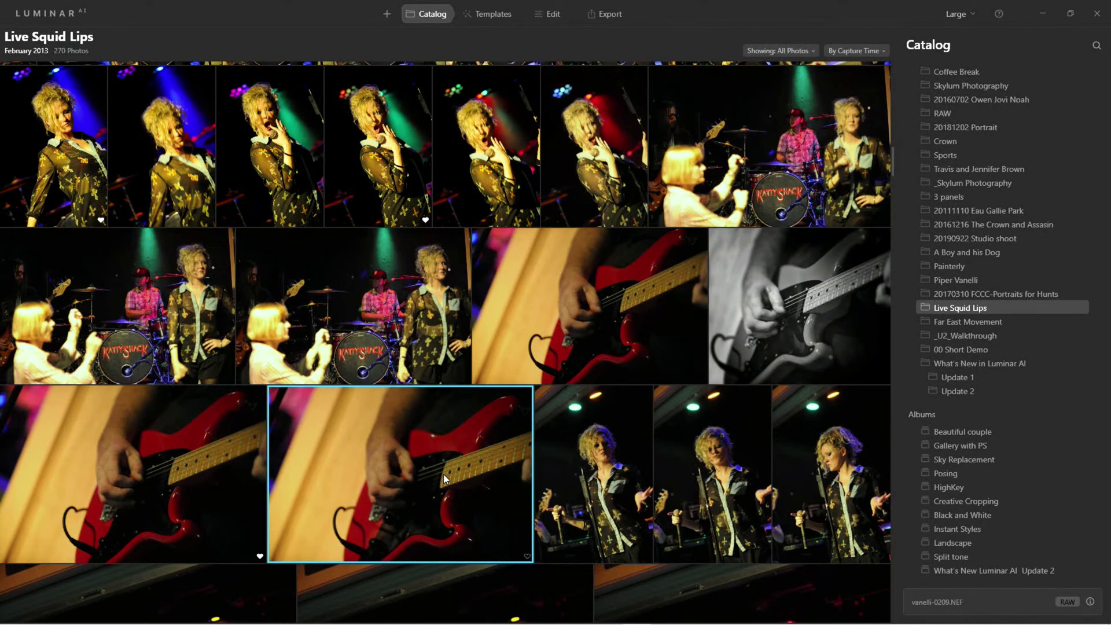
Step: View enlarged the first shot of the singer at the microphone stand, return to the gallery and continue to the sunglasses shots
{"action": "scroll", "coordinate": [443, 474], "scroll_direction": "down", "scroll_amount": 3}
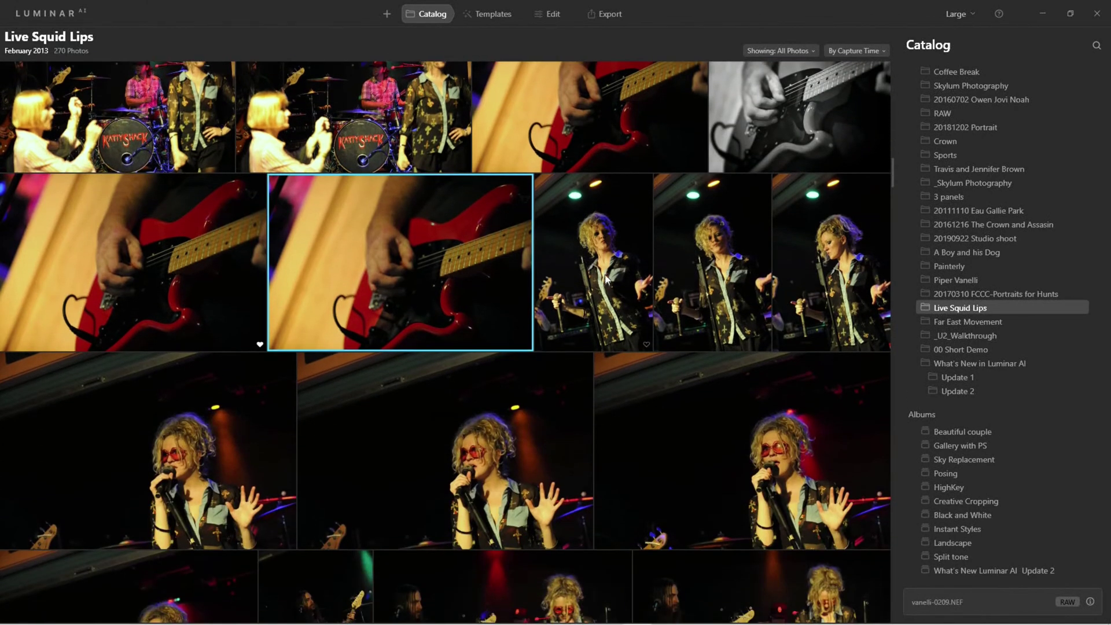
{"action": "double_click", "coordinate": [606, 277]}
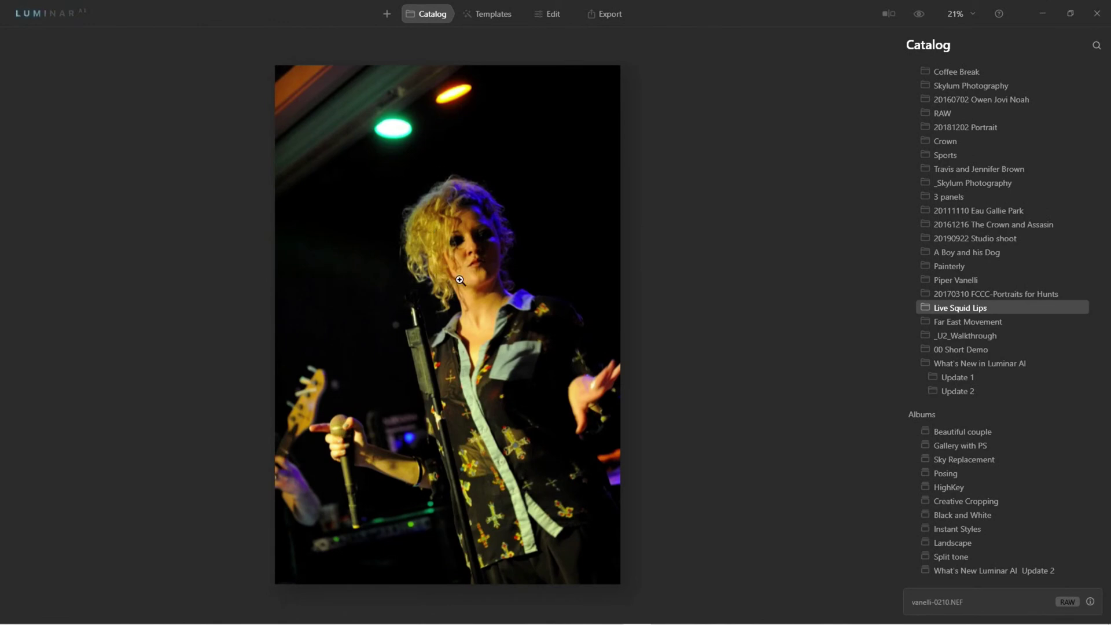
{"action": "double_click", "coordinate": [485, 286]}
{"action": "scroll", "coordinate": [505, 277], "scroll_direction": "down", "scroll_amount": 5}
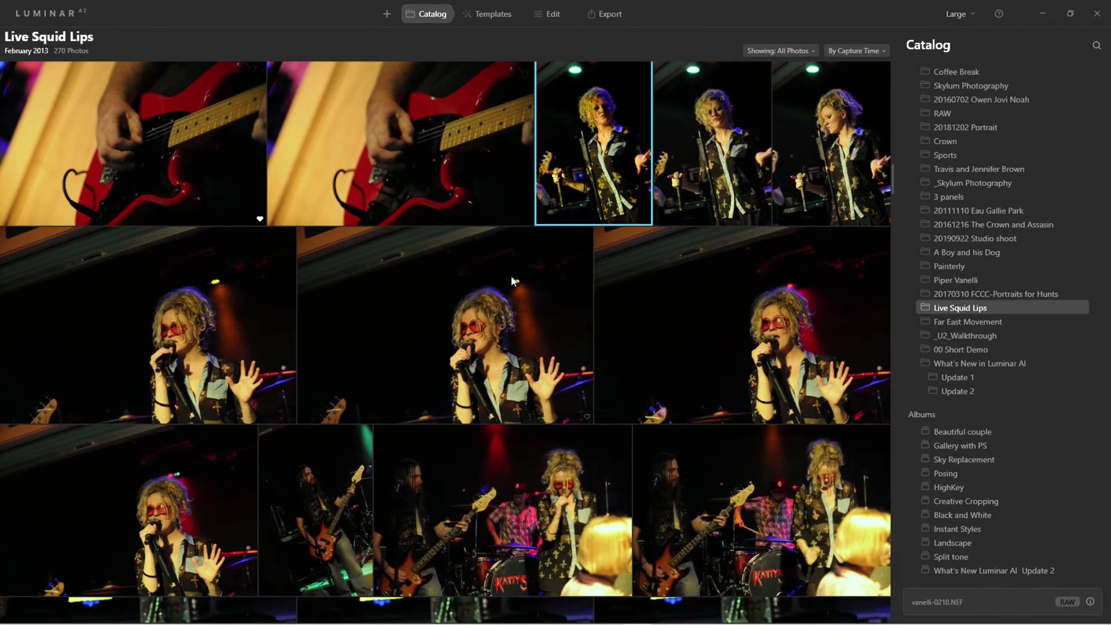
Step: Filter the Live Squid Lips gallery to edited photos only and view enlarged the full-length shot of the singer
{"action": "scroll", "coordinate": [517, 273], "scroll_direction": "down", "scroll_amount": 6}
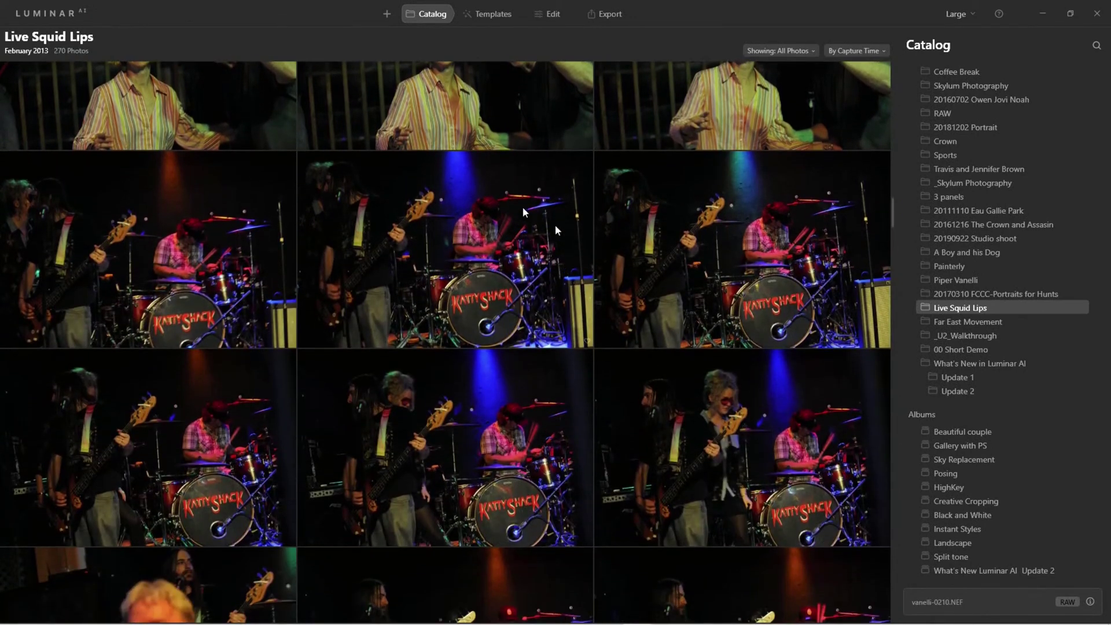
{"action": "scroll", "coordinate": [471, 349], "scroll_direction": "down", "scroll_amount": 2}
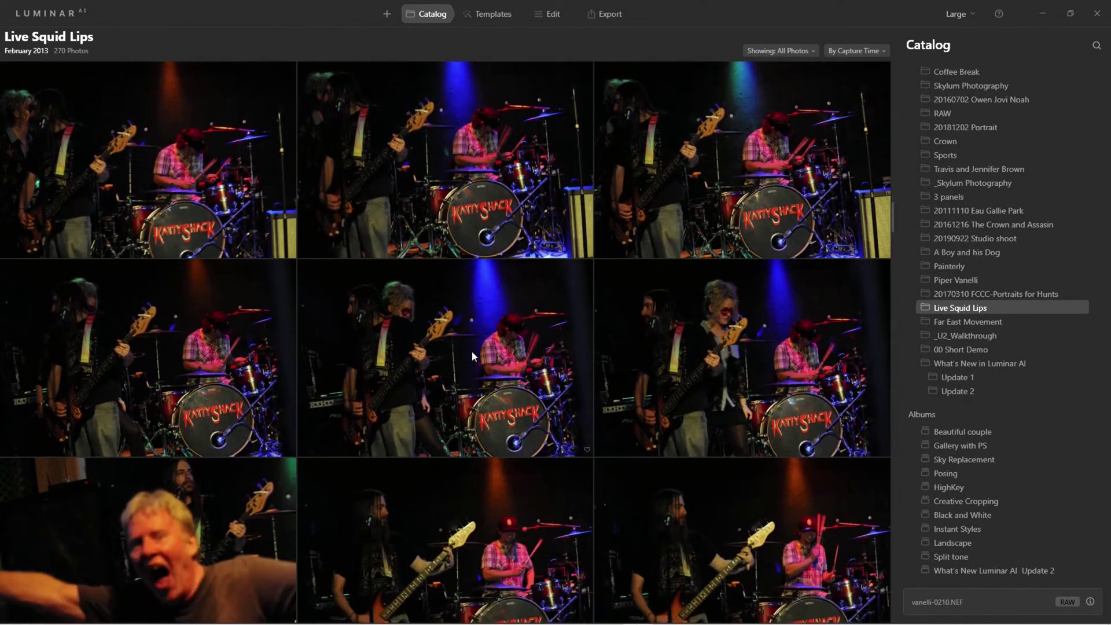
{"action": "scroll", "coordinate": [471, 351], "scroll_direction": "down", "scroll_amount": 6}
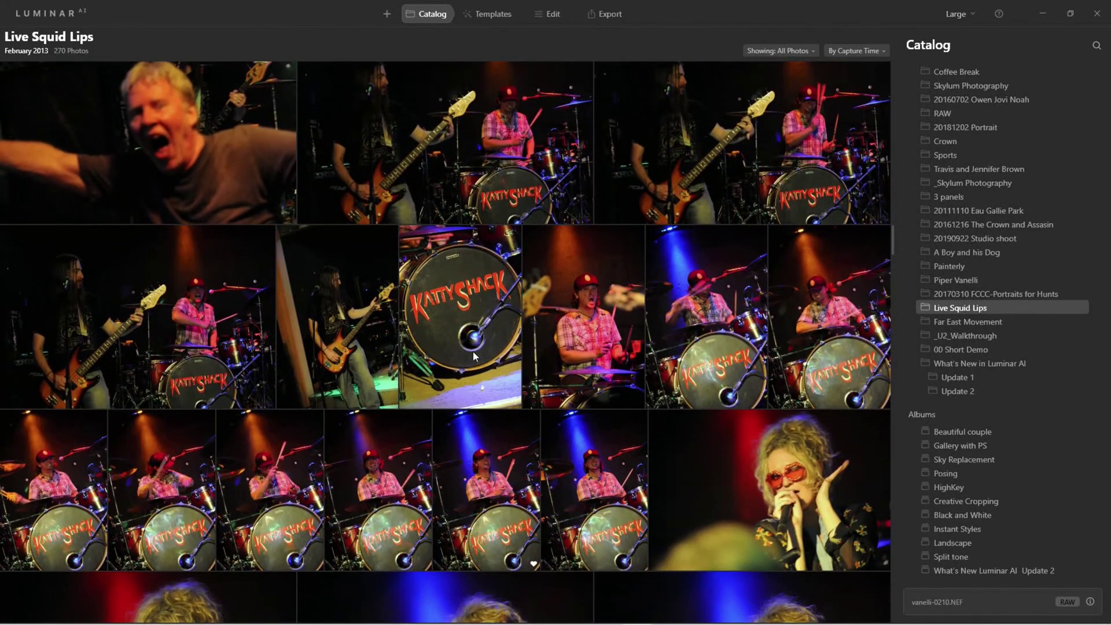
{"action": "left_click", "coordinate": [790, 50]}
{"action": "left_click", "coordinate": [775, 160]}
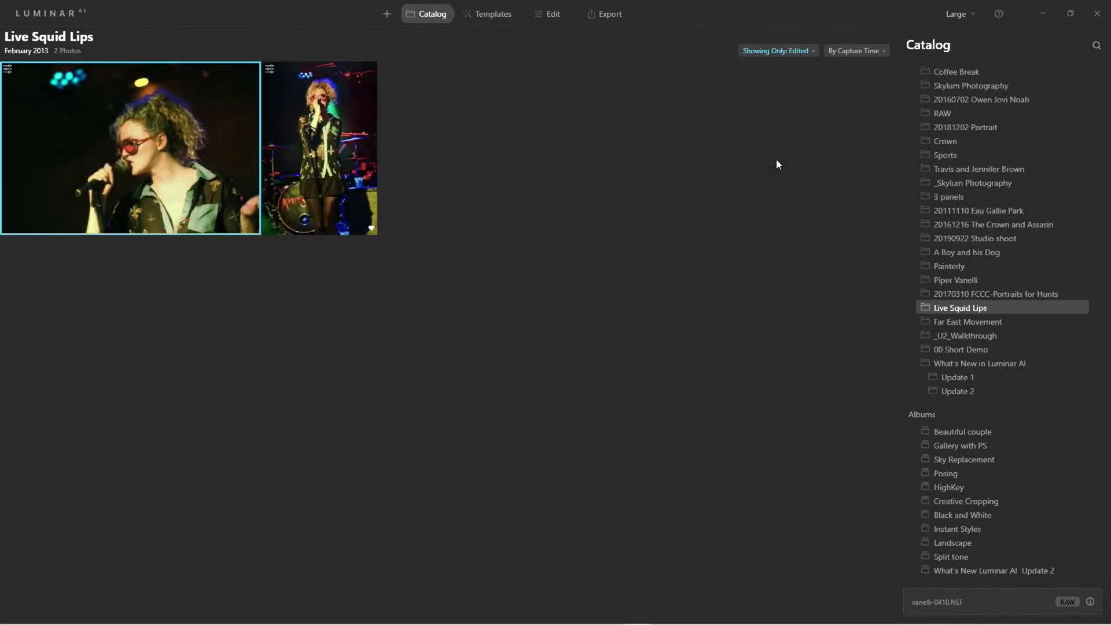
{"action": "double_click", "coordinate": [334, 144]}
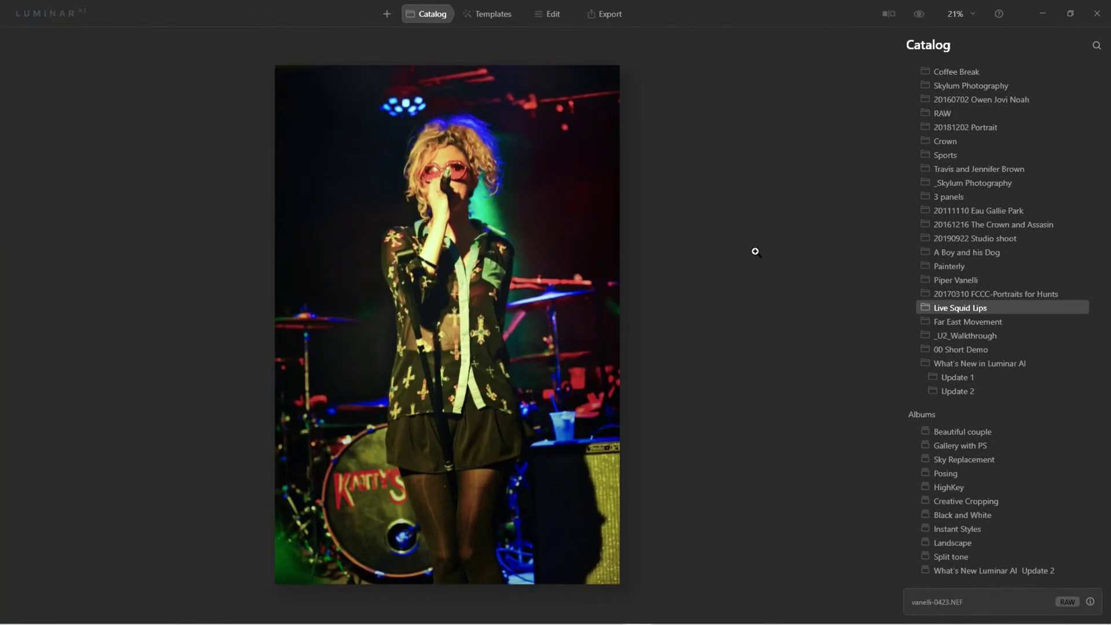
Step: Open the photo for editing and revert it to the Original Image state in its edit history
{"action": "left_click", "coordinate": [559, 15]}
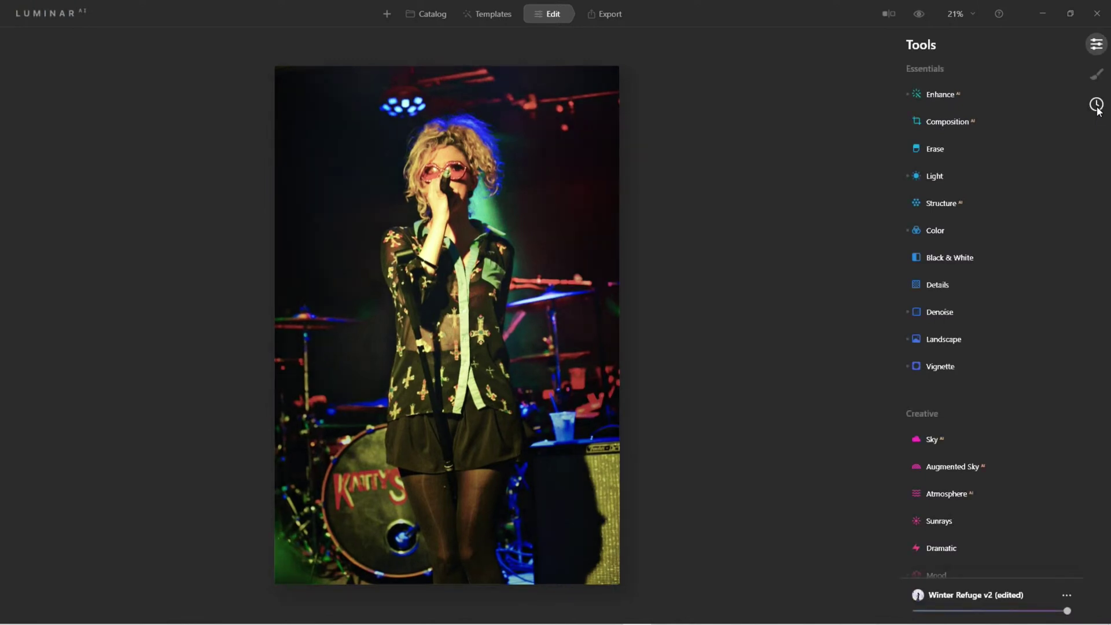
{"action": "left_click", "coordinate": [1097, 108]}
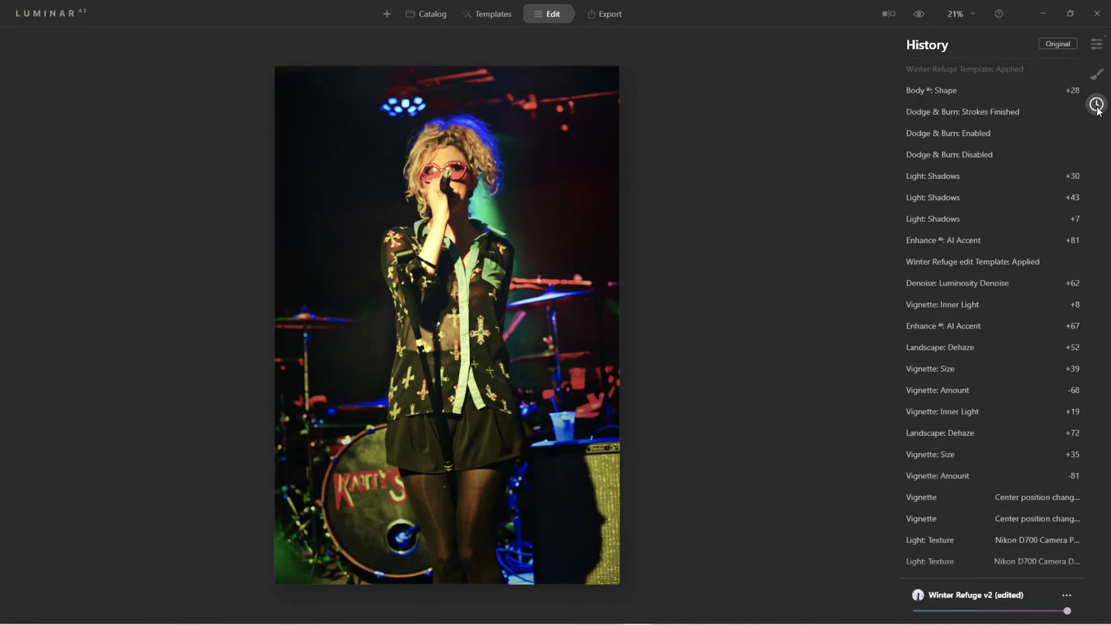
{"action": "scroll", "coordinate": [972, 504], "scroll_direction": "down", "scroll_amount": 8}
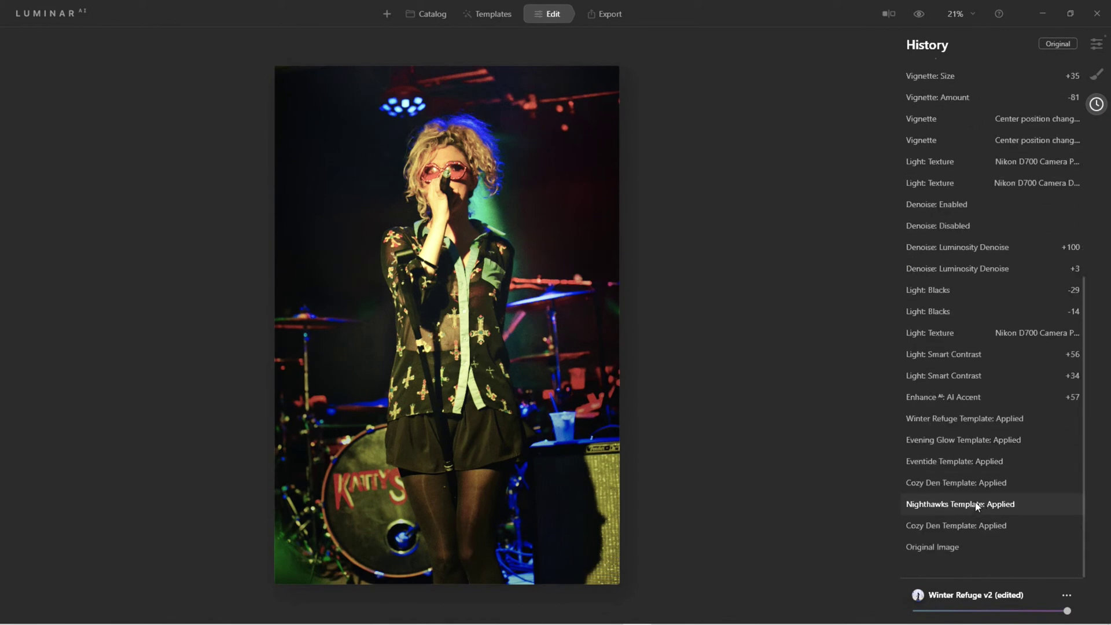
{"action": "left_click", "coordinate": [955, 546]}
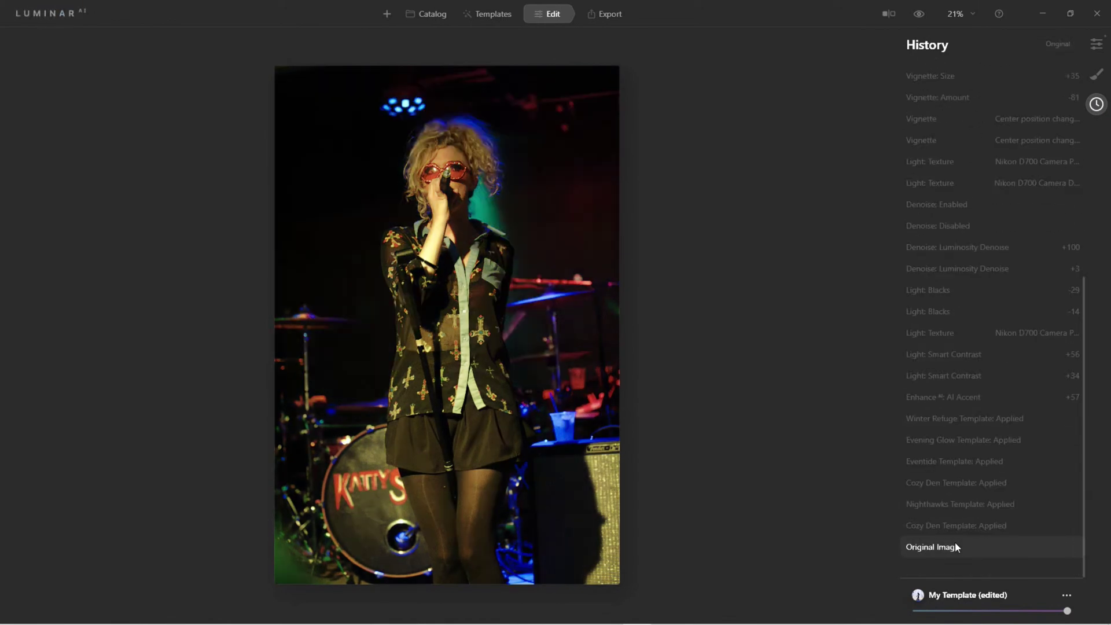
Step: Check the before and after views of the reverted photo among the templates and return to its edit history
{"action": "left_click", "coordinate": [495, 22]}
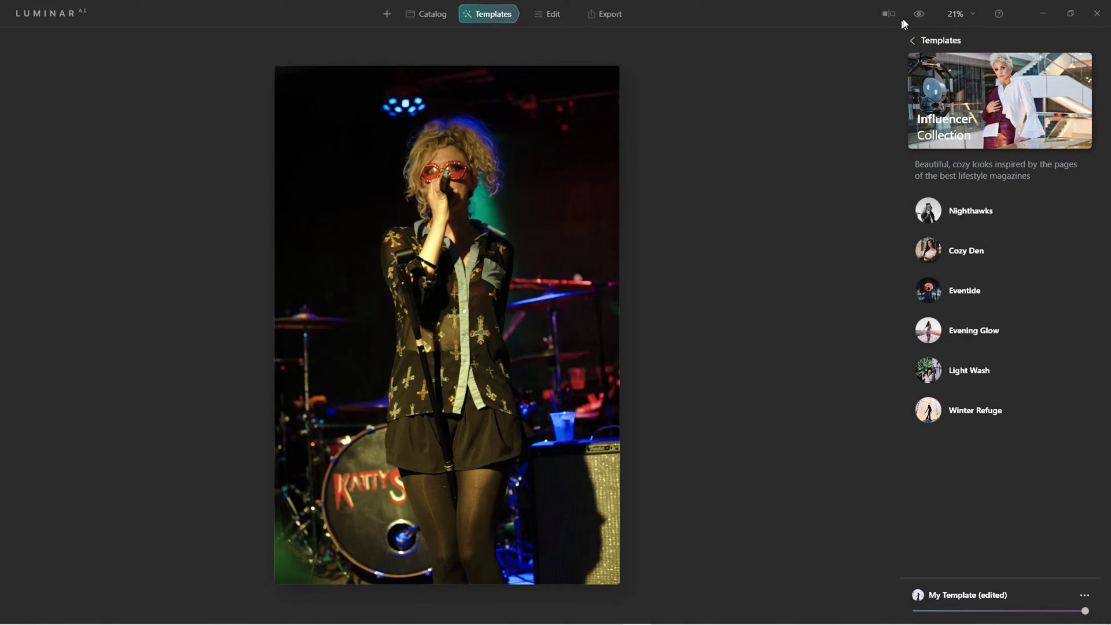
{"action": "left_click", "coordinate": [918, 15]}
{"action": "left_click", "coordinate": [919, 15]}
{"action": "left_click", "coordinate": [549, 15]}
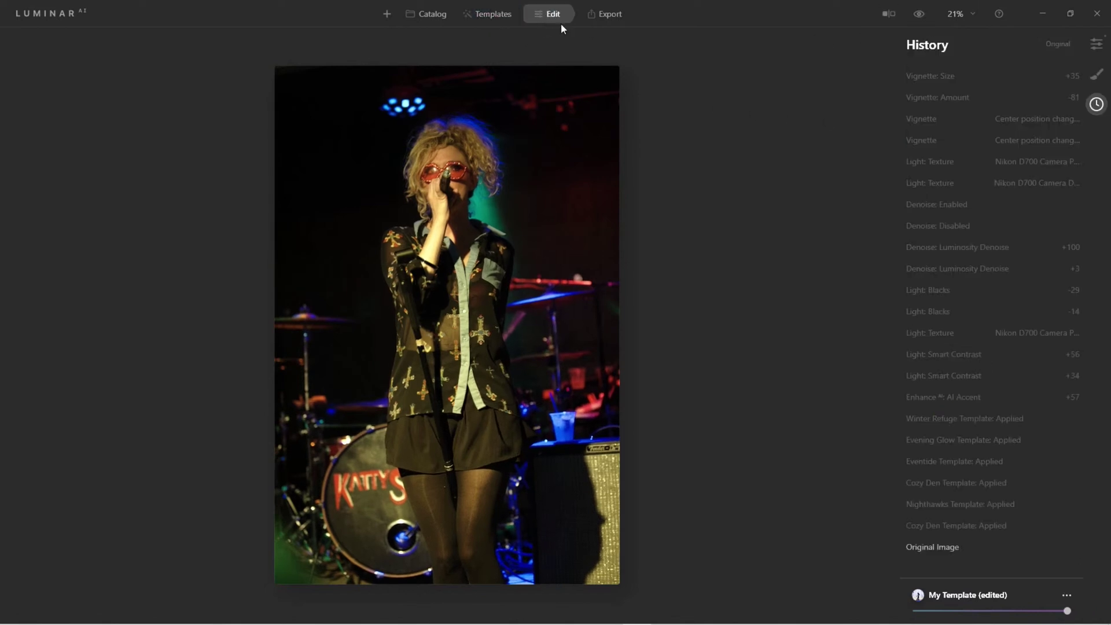
Step: Try the earliest Cozy Den template state in the history against the original image and go back to the original
{"action": "left_click", "coordinate": [939, 531]}
{"action": "left_click", "coordinate": [940, 548]}
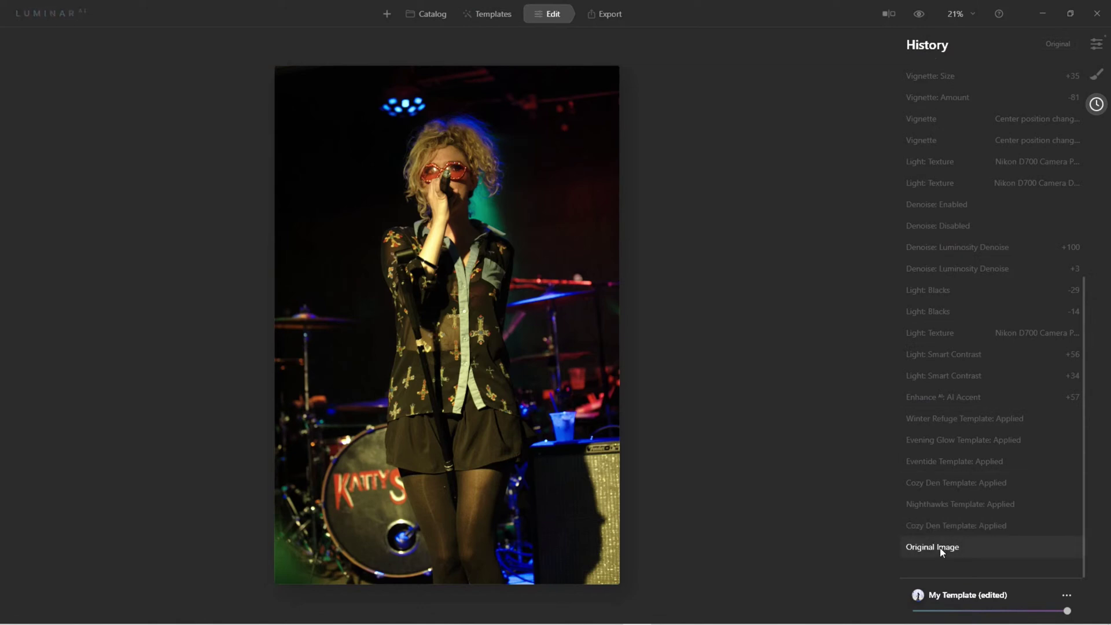
{"action": "left_click", "coordinate": [939, 524]}
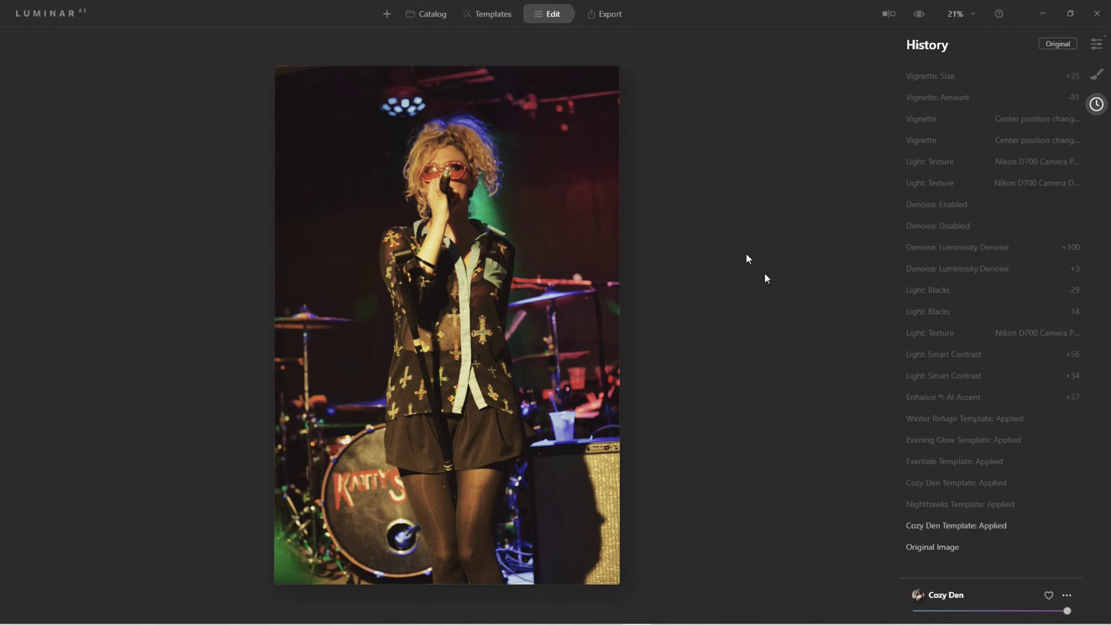
{"action": "left_click", "coordinate": [955, 547]}
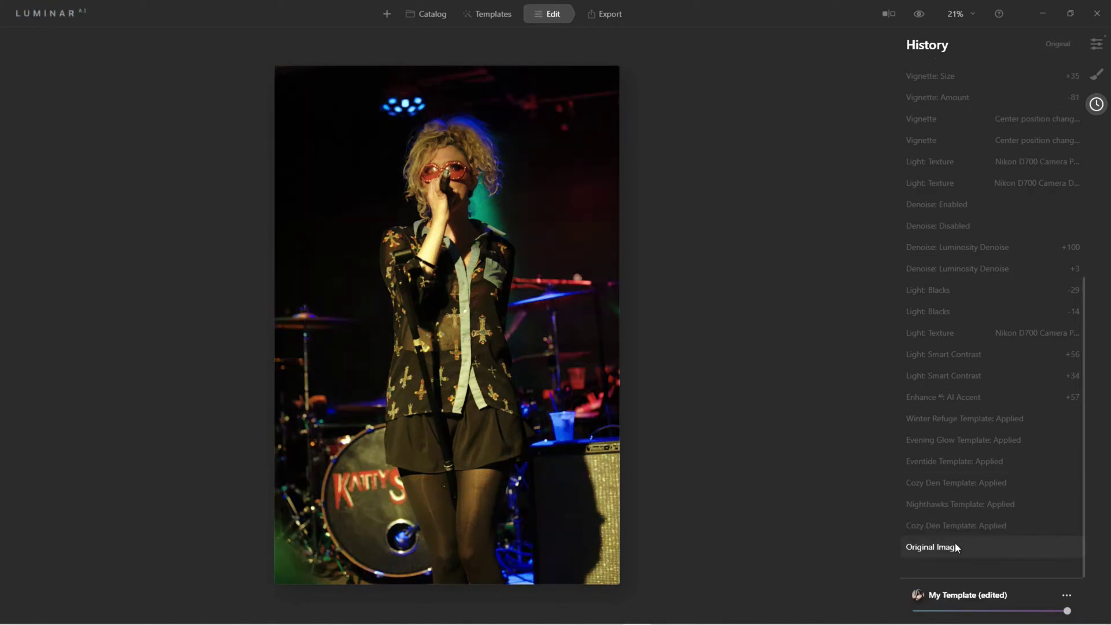
Step: Apply the Winter Refuge template from the Influencer collection and compare the photo before and after
{"action": "left_click", "coordinate": [476, 13]}
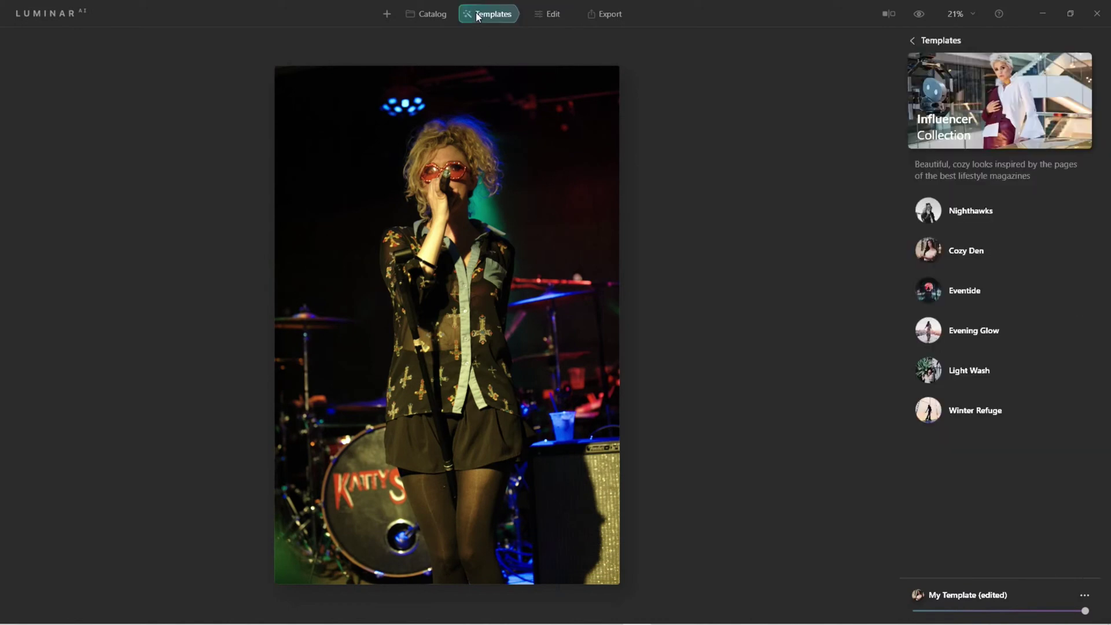
{"action": "left_click", "coordinate": [912, 40]}
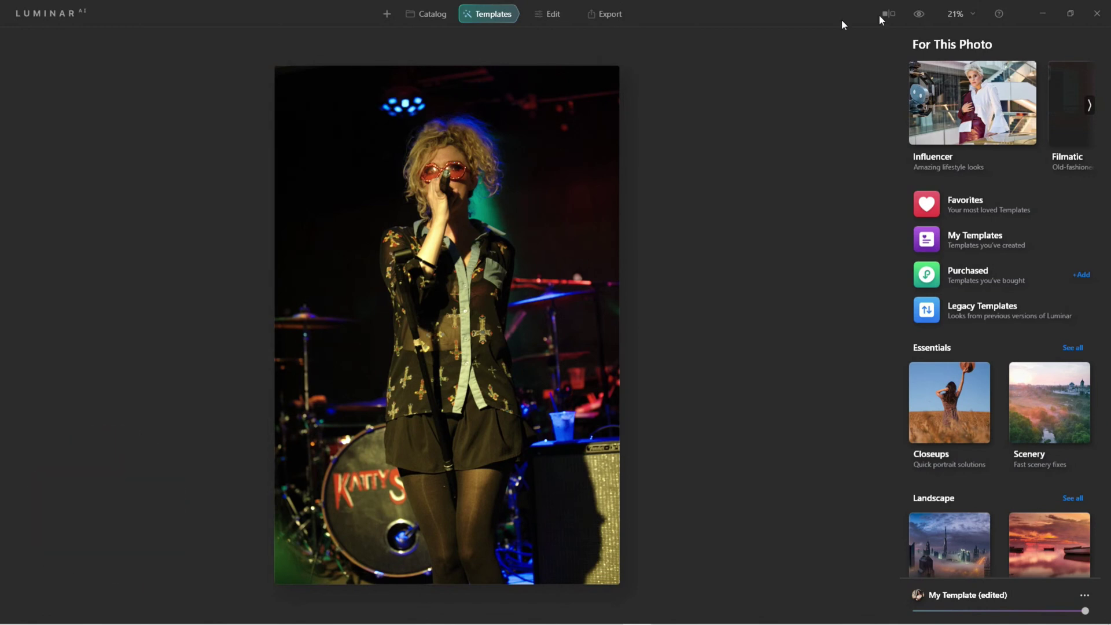
{"action": "left_click", "coordinate": [946, 118]}
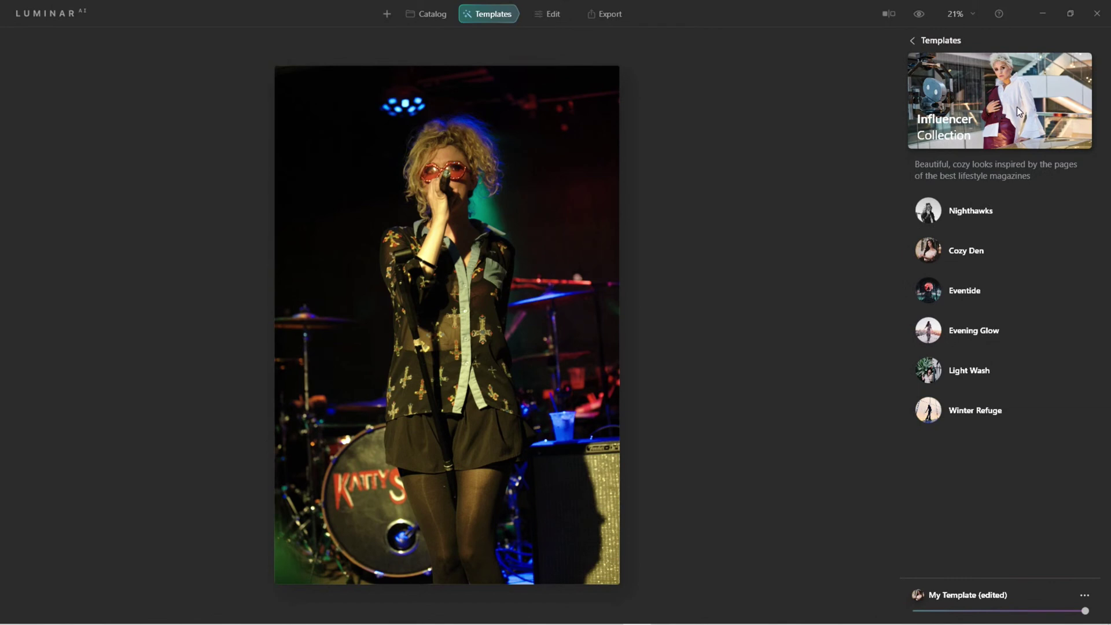
{"action": "left_click", "coordinate": [974, 411]}
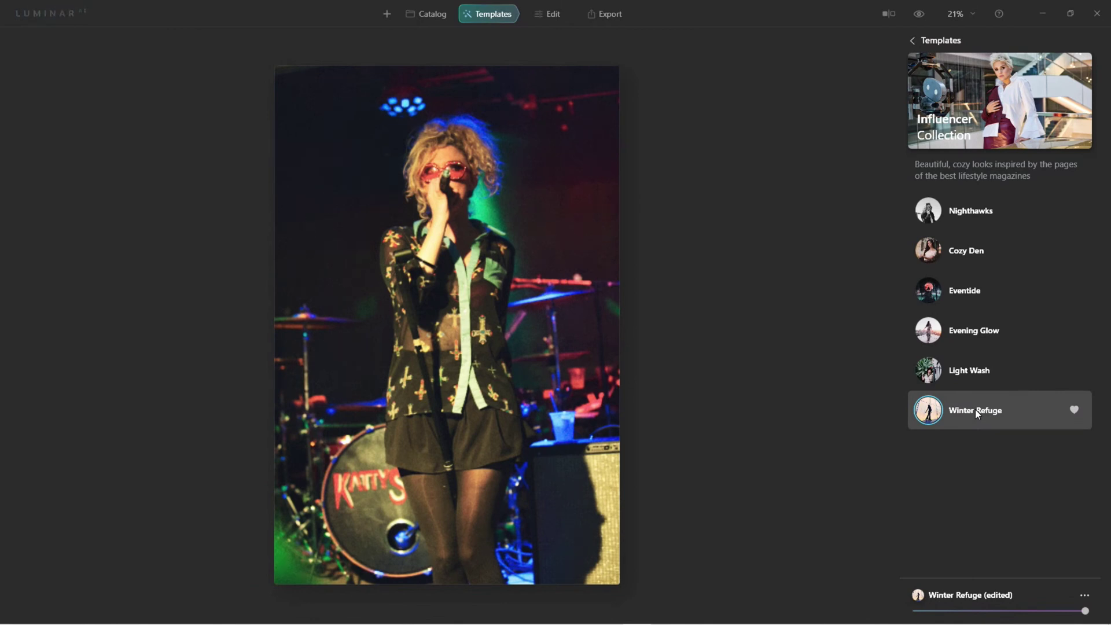
{"action": "left_click", "coordinate": [923, 22]}
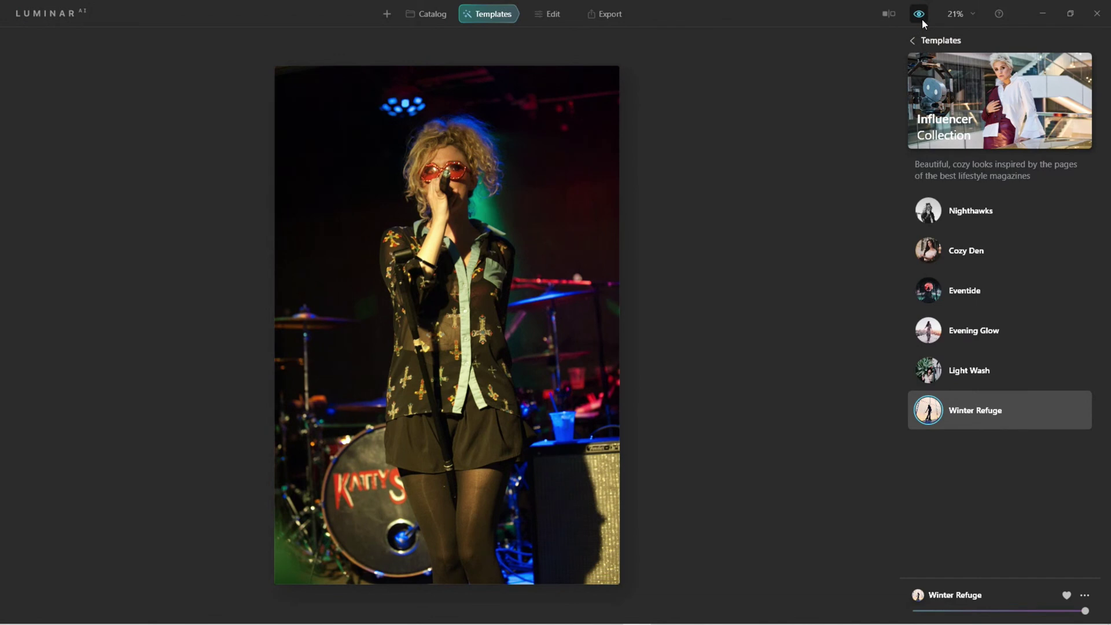
{"action": "left_click", "coordinate": [921, 19]}
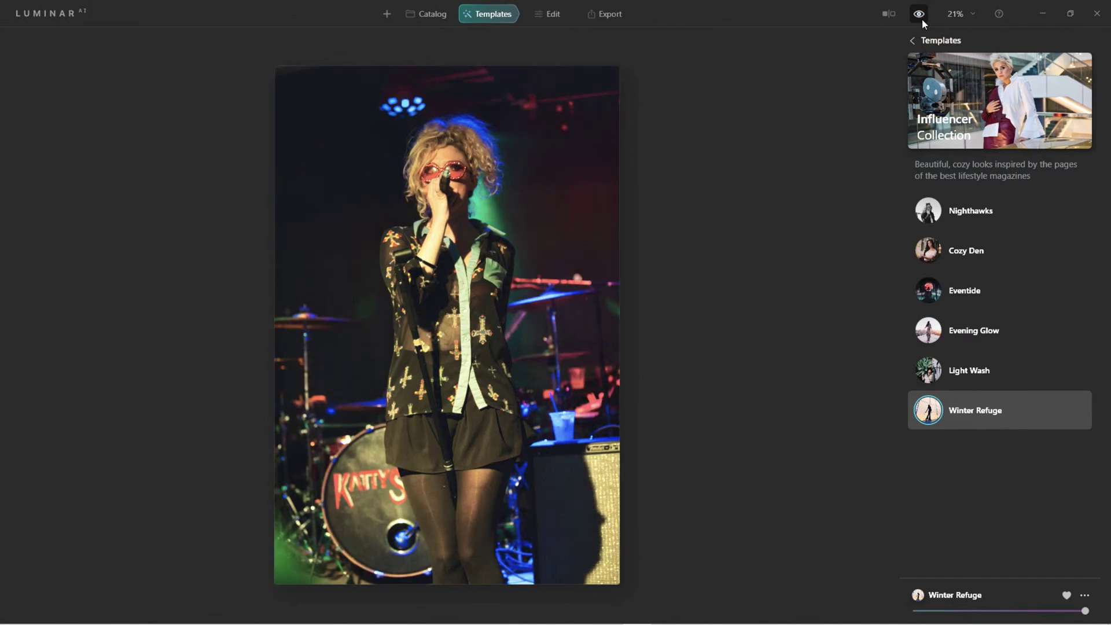
Step: Raise the AI Accent slightly in the Enhance tool to strengthen the Winter Refuge look
{"action": "left_click", "coordinate": [550, 14]}
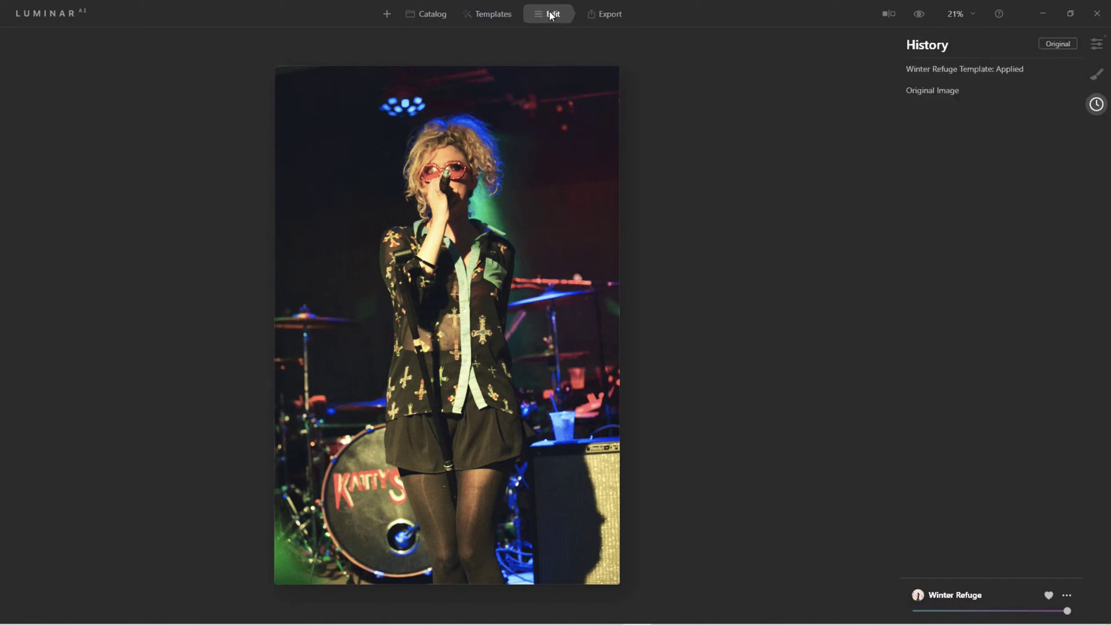
{"action": "left_click", "coordinate": [1096, 47]}
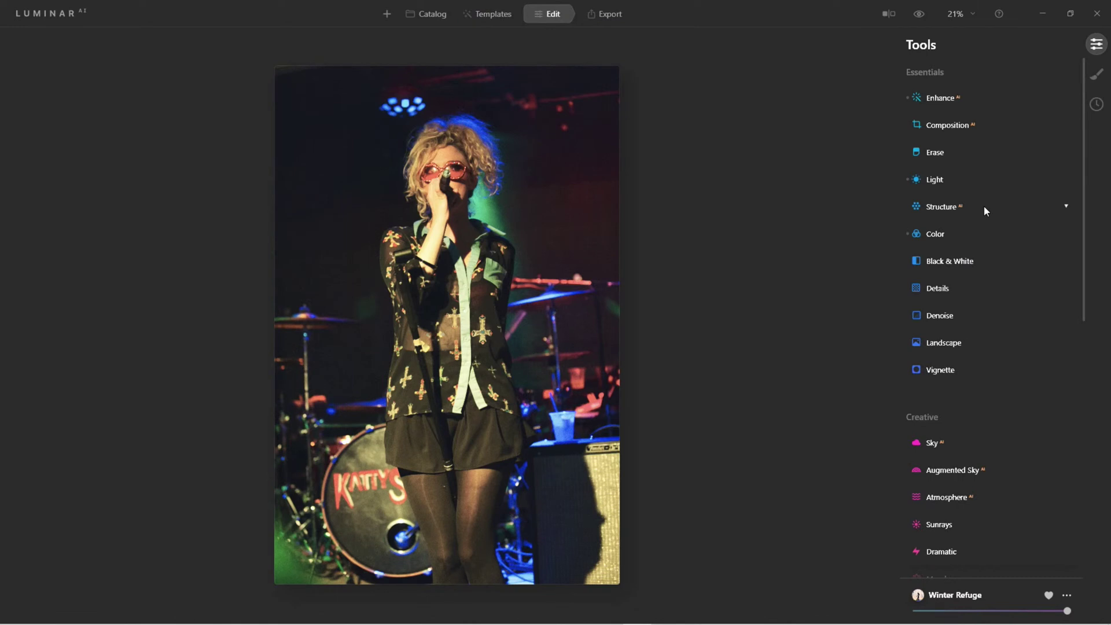
{"action": "left_click", "coordinate": [943, 98]}
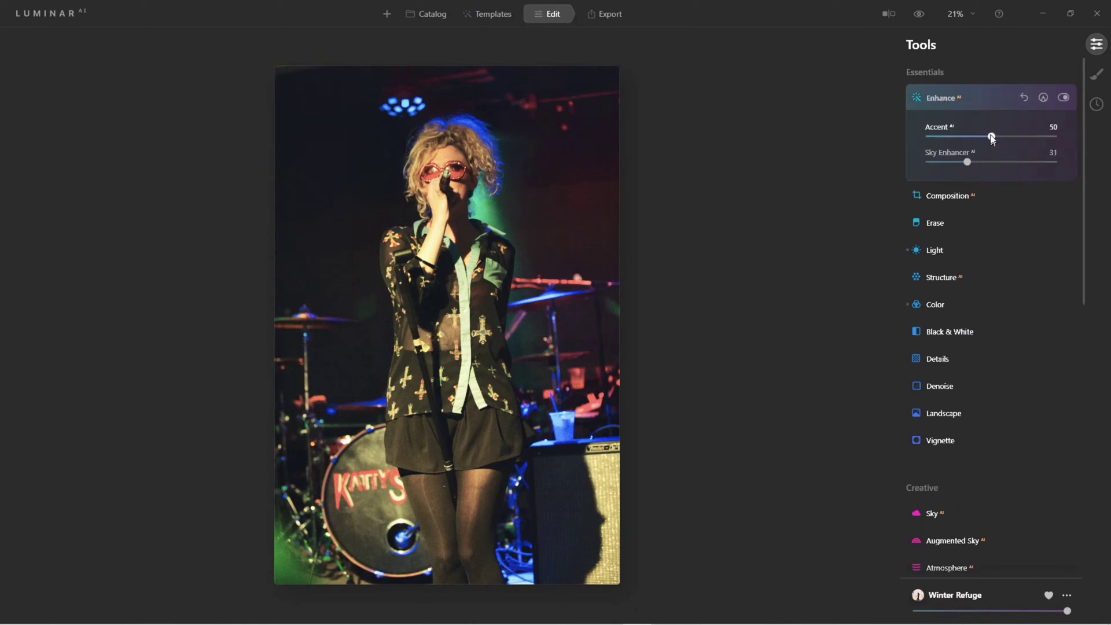
{"action": "left_click_drag", "start_coordinate": [992, 139], "coordinate": [1005, 140]}
{"action": "left_click", "coordinate": [943, 102]}
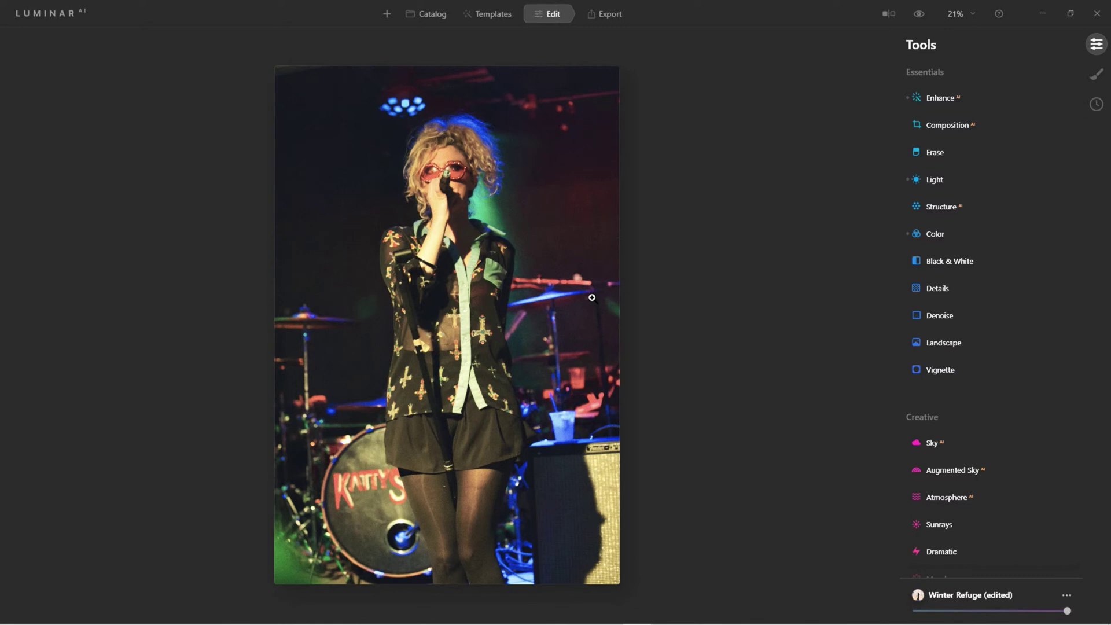
Step: Set Supercontrast to Shadows Contrast 11 with Shadows Balance 87, and Midtones Contrast 40 with Midtones Balance 17
{"action": "scroll", "coordinate": [974, 518], "scroll_direction": "down", "scroll_amount": 8}
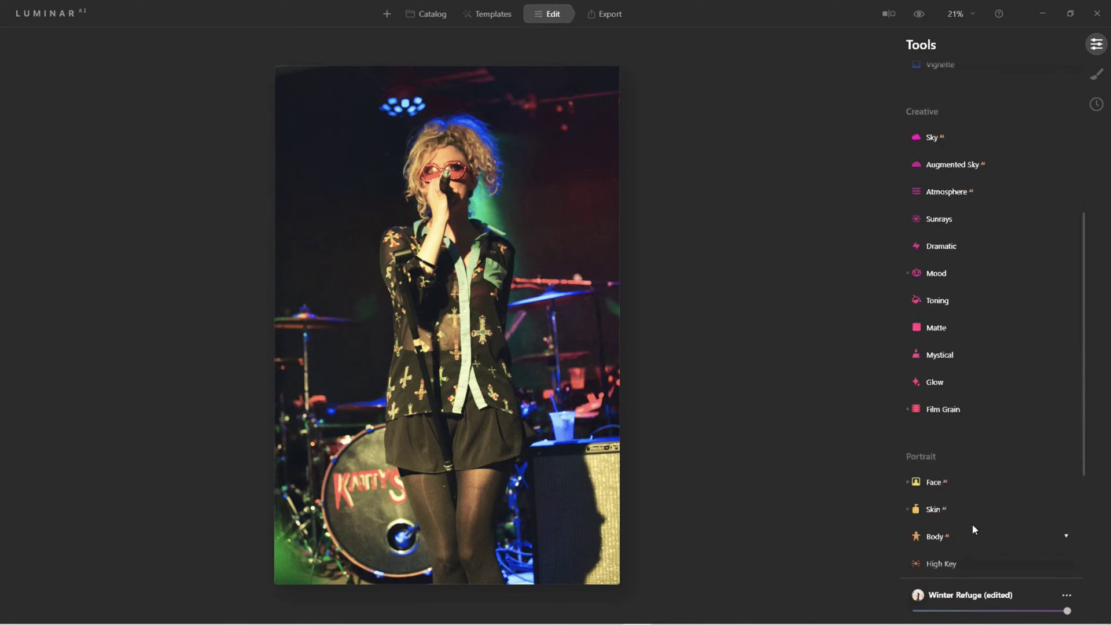
{"action": "left_click", "coordinate": [953, 465]}
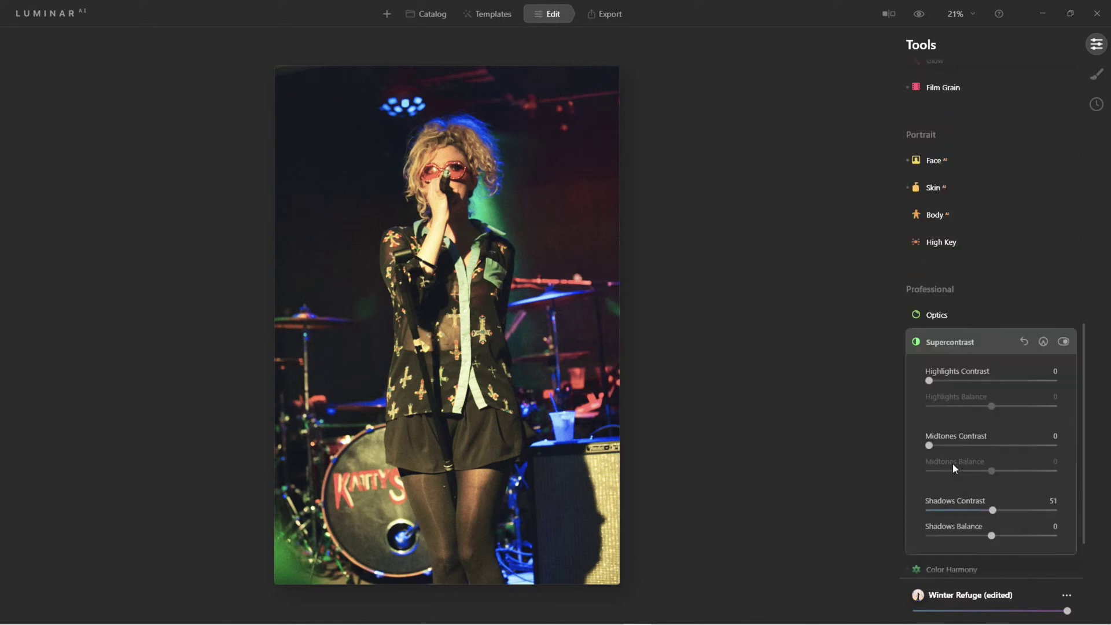
{"action": "left_click_drag", "start_coordinate": [929, 509], "coordinate": [1046, 540]}
{"action": "left_click_drag", "start_coordinate": [949, 510], "coordinate": [945, 510]}
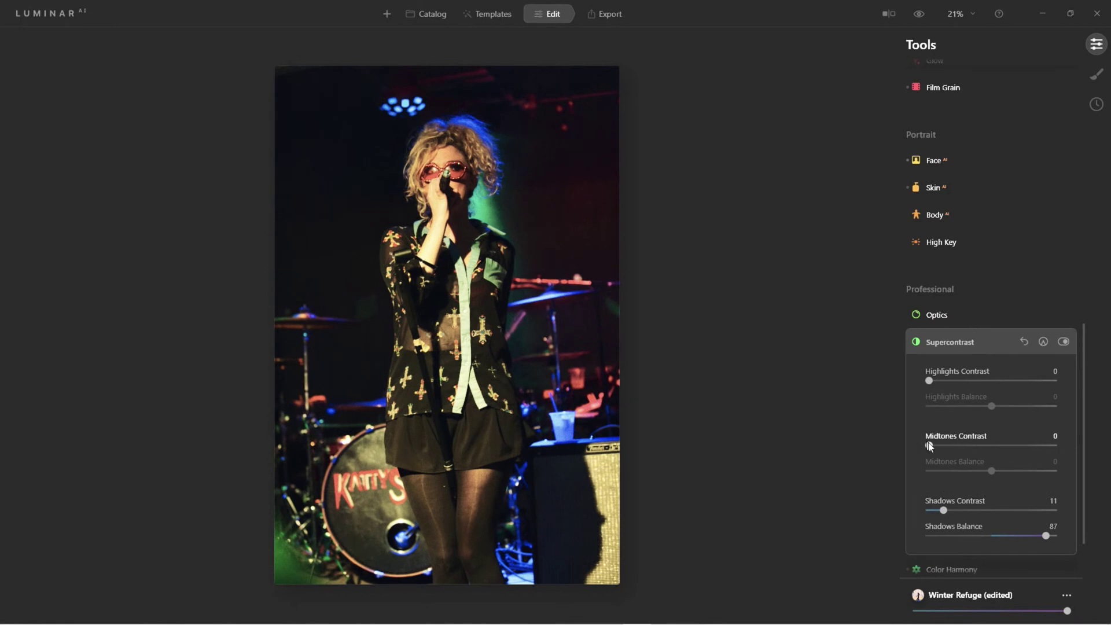
{"action": "left_click_drag", "start_coordinate": [930, 446], "coordinate": [1001, 482]}
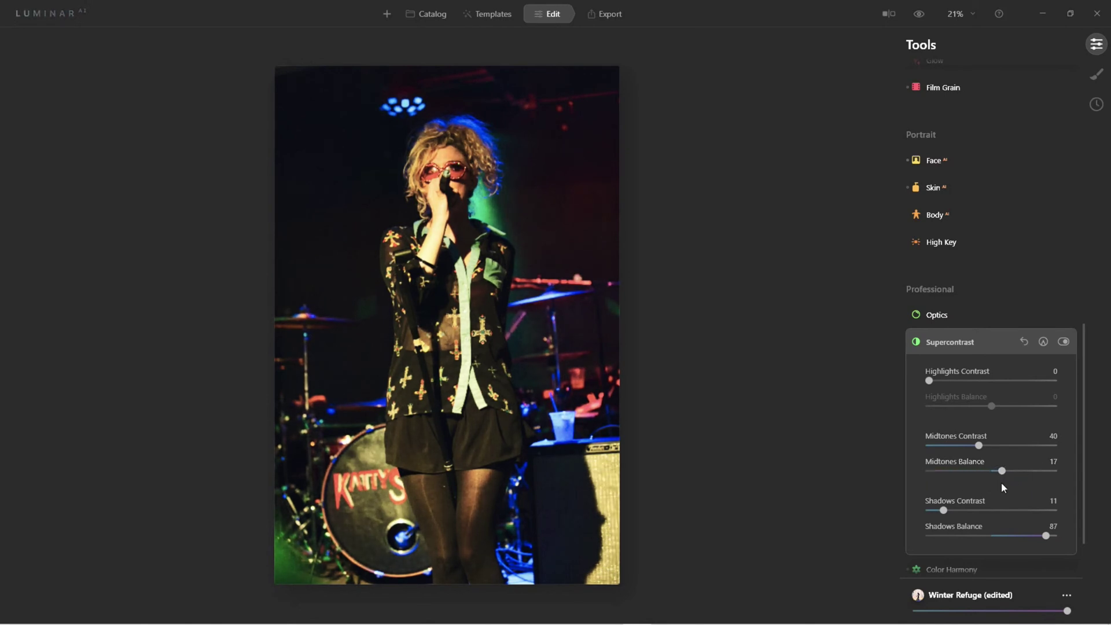
{"action": "left_click", "coordinate": [942, 342]}
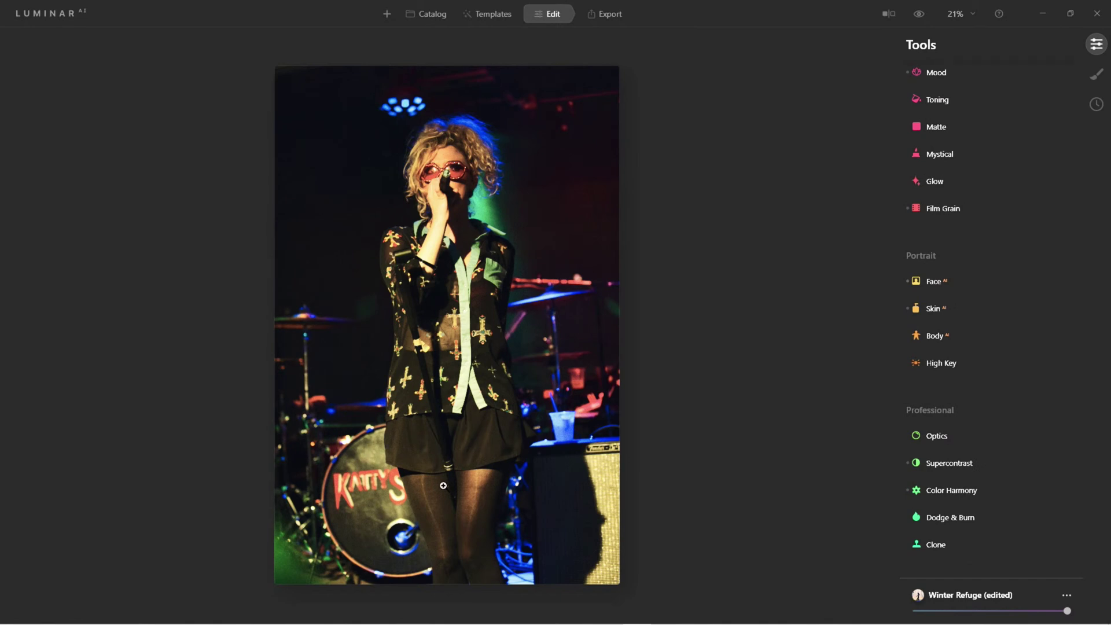
Step: Add a vignette centred on the singer's face, with an amount of -60 and a size of 20
{"action": "scroll", "coordinate": [970, 327], "scroll_direction": "up", "scroll_amount": 8}
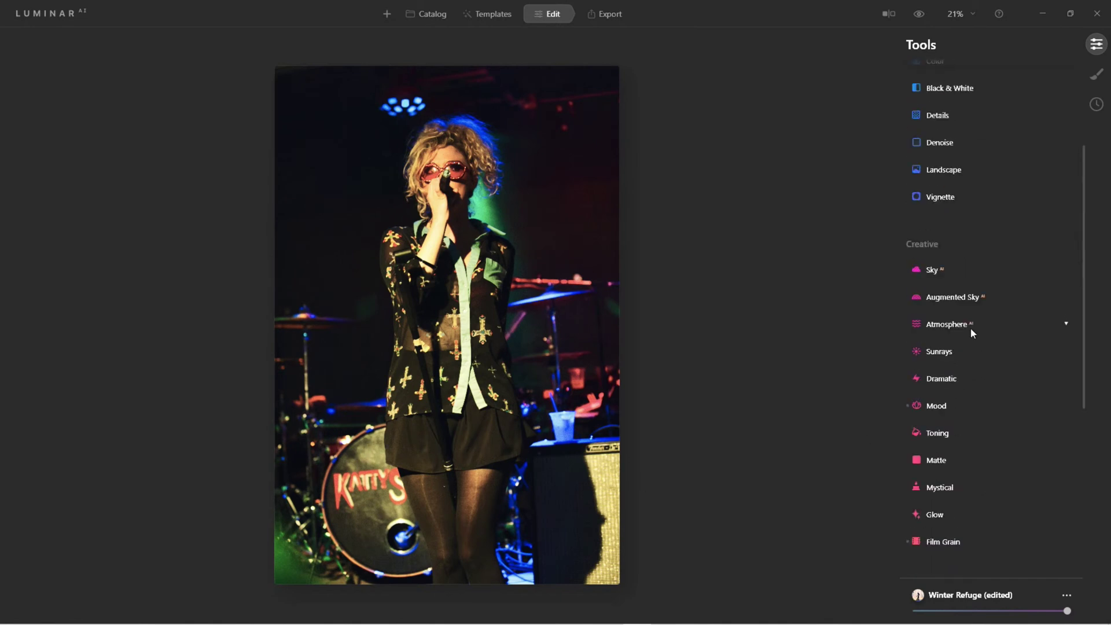
{"action": "left_click", "coordinate": [943, 372]}
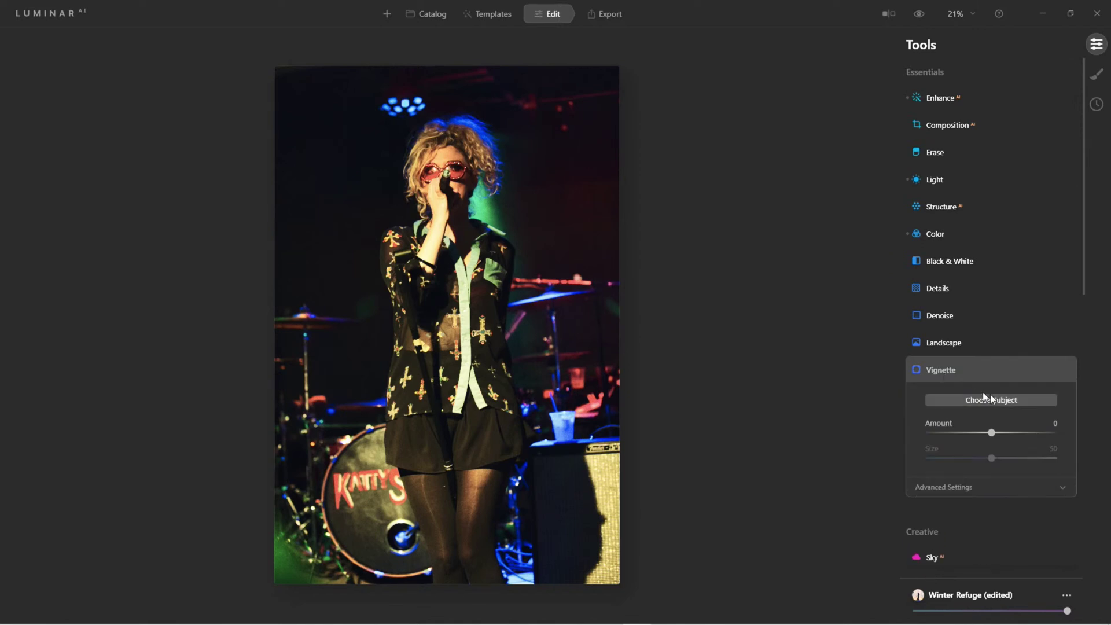
{"action": "left_click", "coordinate": [999, 406]}
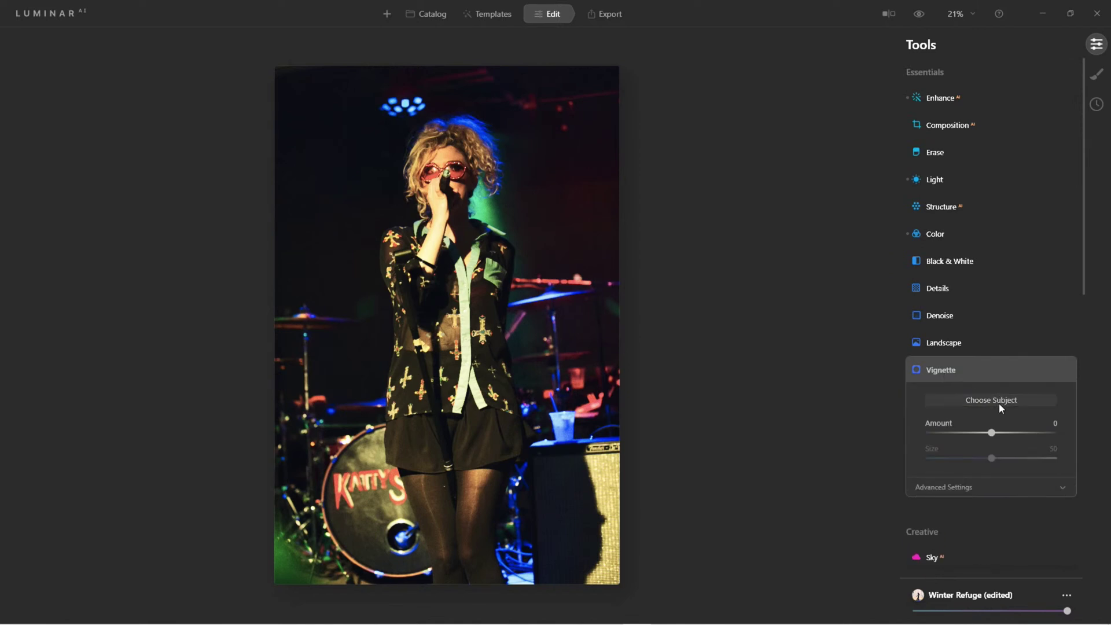
{"action": "left_click", "coordinate": [445, 187]}
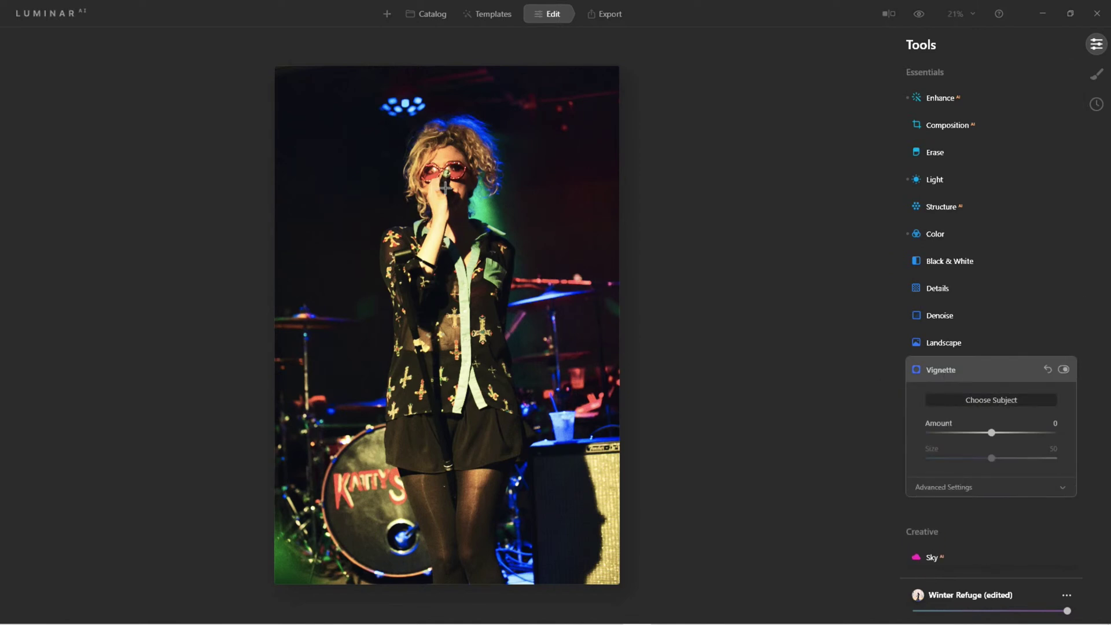
{"action": "left_click_drag", "start_coordinate": [991, 432], "coordinate": [954, 459]}
Step: Increase the vignette's feather, fine-tune its inner light in the advanced settings and collapse the Vignette tool
{"action": "left_click", "coordinate": [953, 485]}
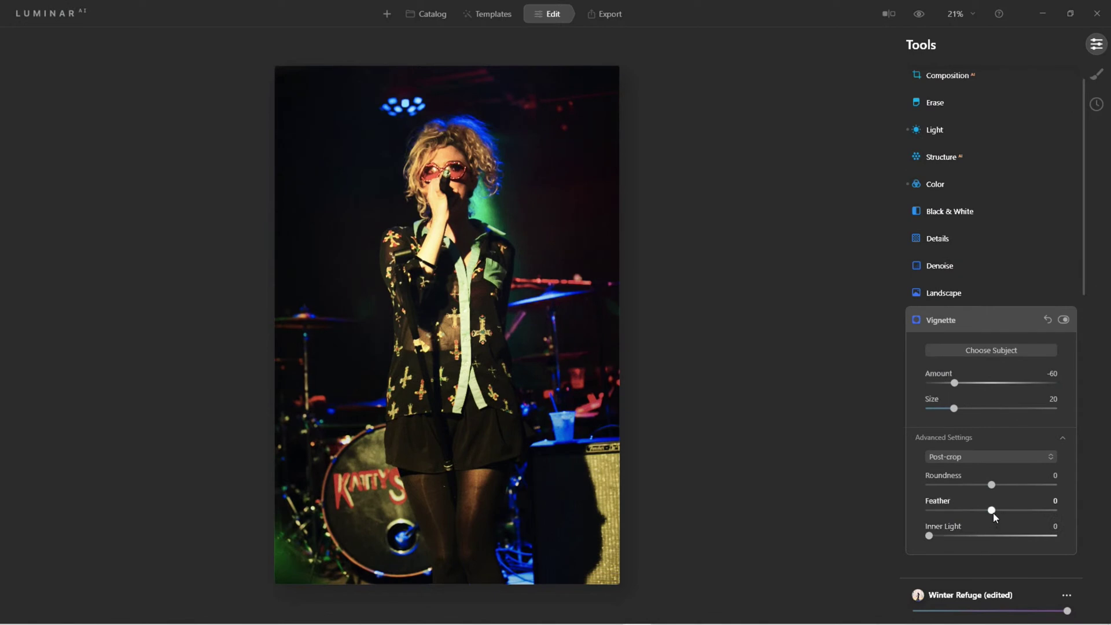
{"action": "left_click_drag", "start_coordinate": [1010, 511], "coordinate": [1013, 515]}
{"action": "mouse_move", "coordinate": [930, 541]}
{"action": "left_mouse_down"}
{"action": "mouse_move", "coordinate": [1057, 540]}
{"action": "mouse_move", "coordinate": [950, 541]}
{"action": "mouse_move", "coordinate": [927, 553]}
{"action": "left_mouse_up"}
{"action": "left_click", "coordinate": [933, 319]}
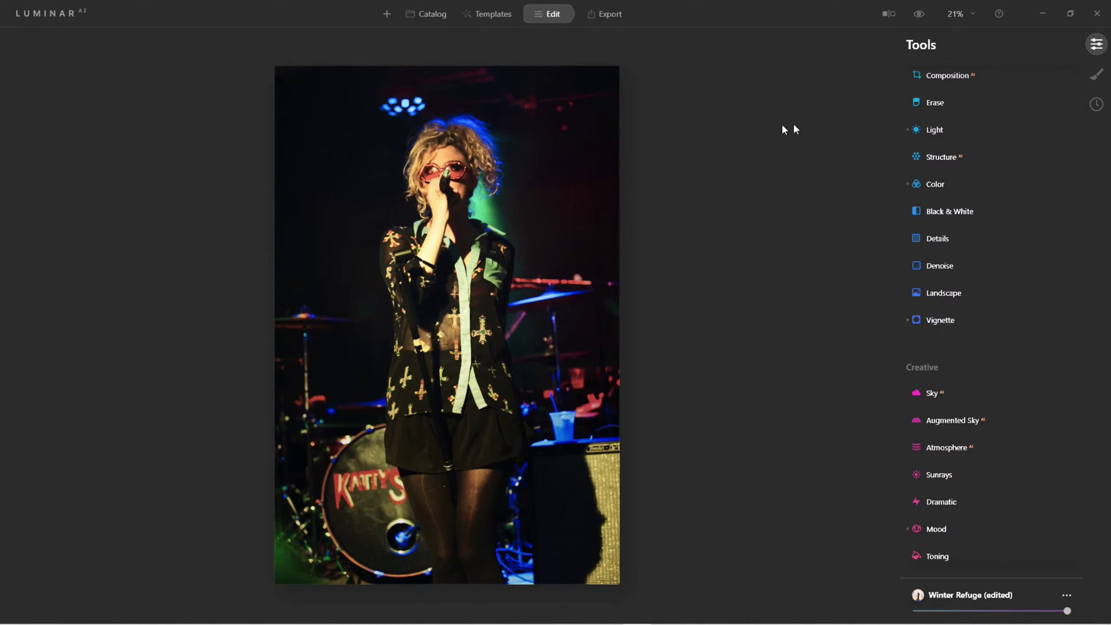
Step: Compare the full-length singer shot with its unedited original and return to the catalog
{"action": "left_click", "coordinate": [921, 21]}
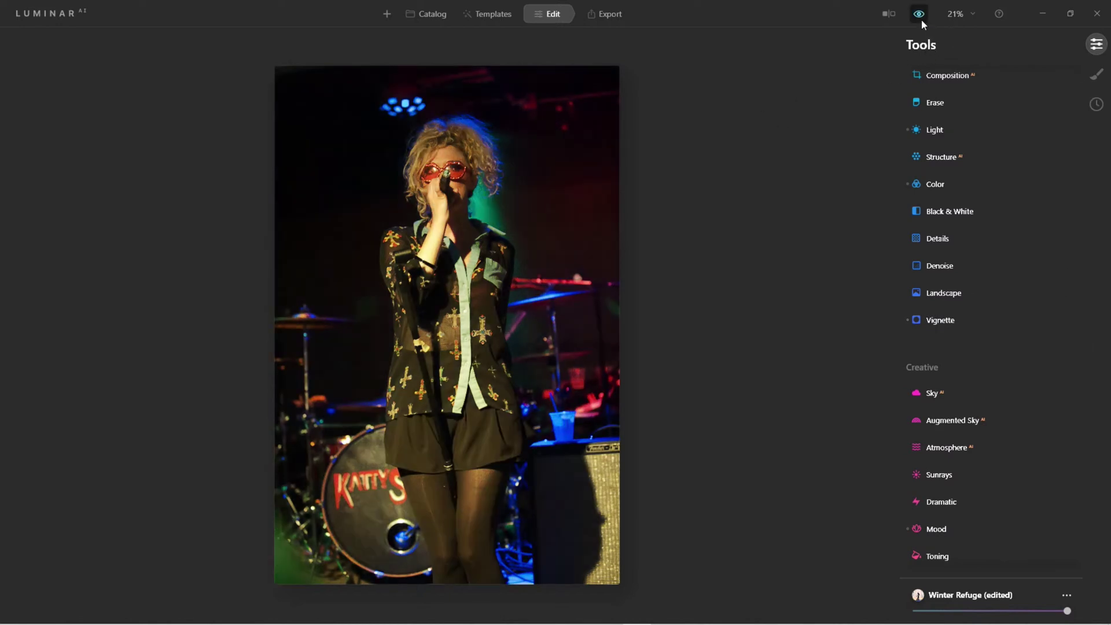
{"action": "left_click", "coordinate": [921, 21]}
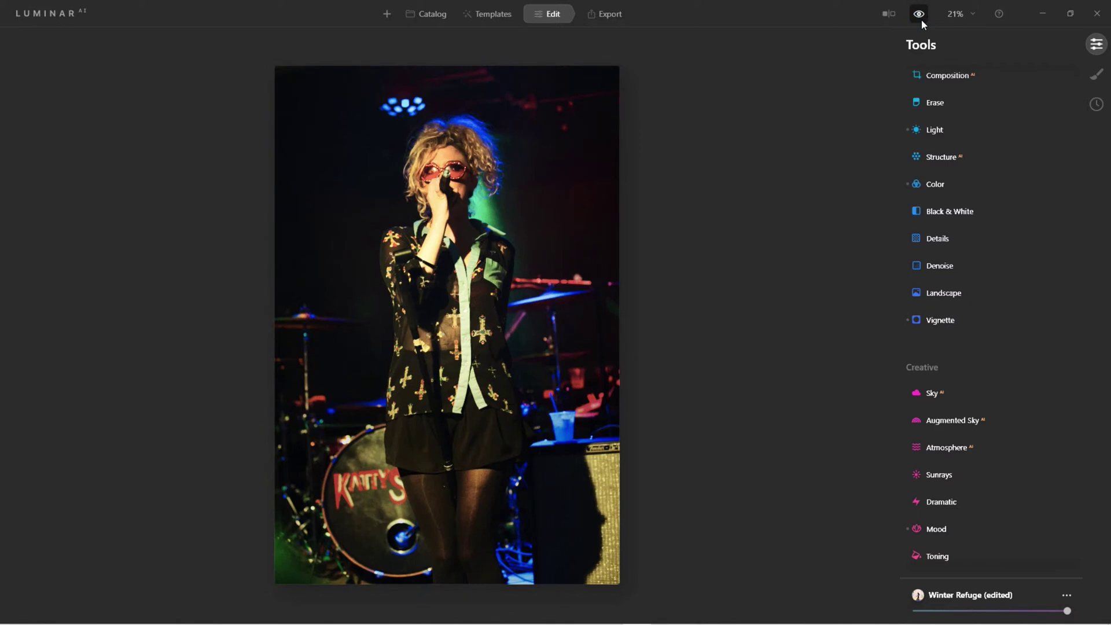
{"action": "left_click", "coordinate": [444, 21]}
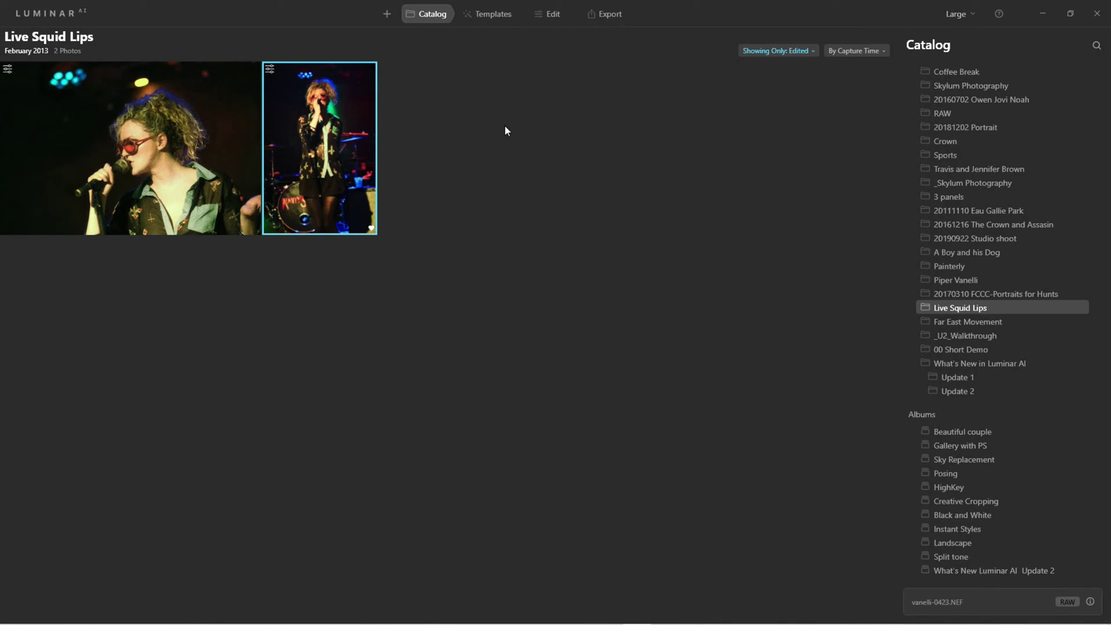
Step: Open the Far East Movement folder and browse past the skyline and acrobat shots to the band's stage photos
{"action": "left_click", "coordinate": [974, 323]}
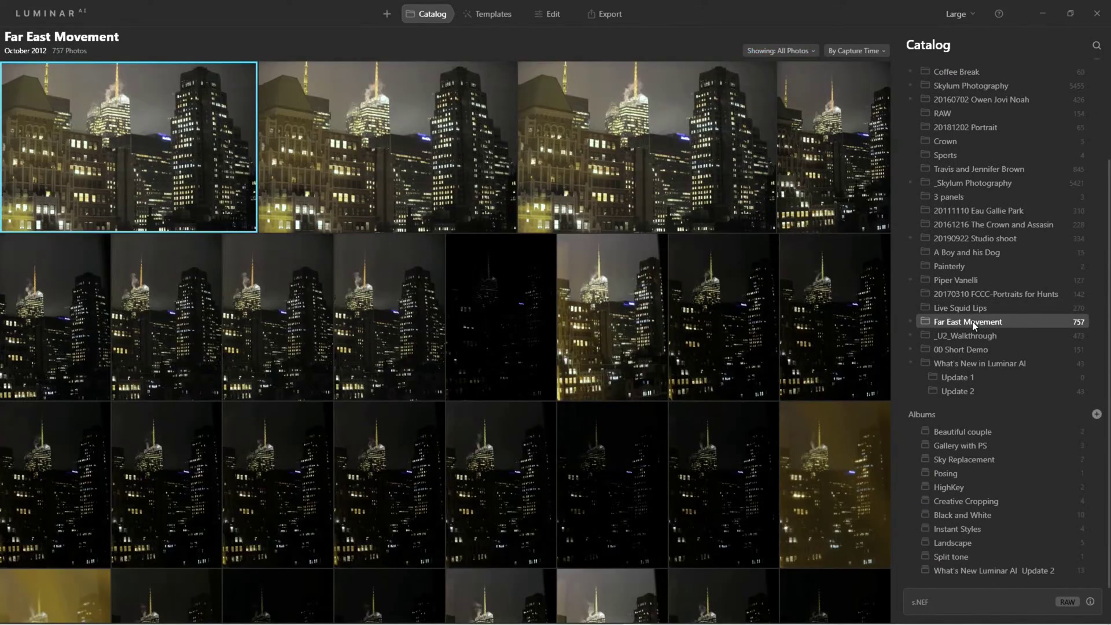
{"action": "scroll", "coordinate": [626, 279], "scroll_direction": "down", "scroll_amount": 2}
{"action": "scroll", "coordinate": [617, 287], "scroll_direction": "down", "scroll_amount": 10}
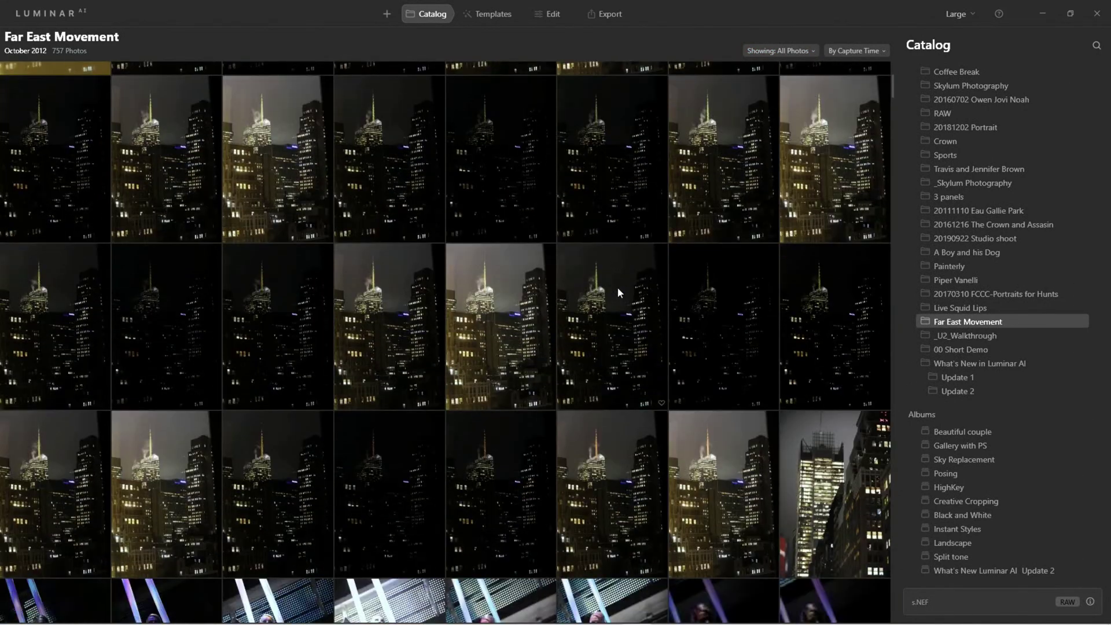
{"action": "scroll", "coordinate": [617, 288], "scroll_direction": "down", "scroll_amount": 10}
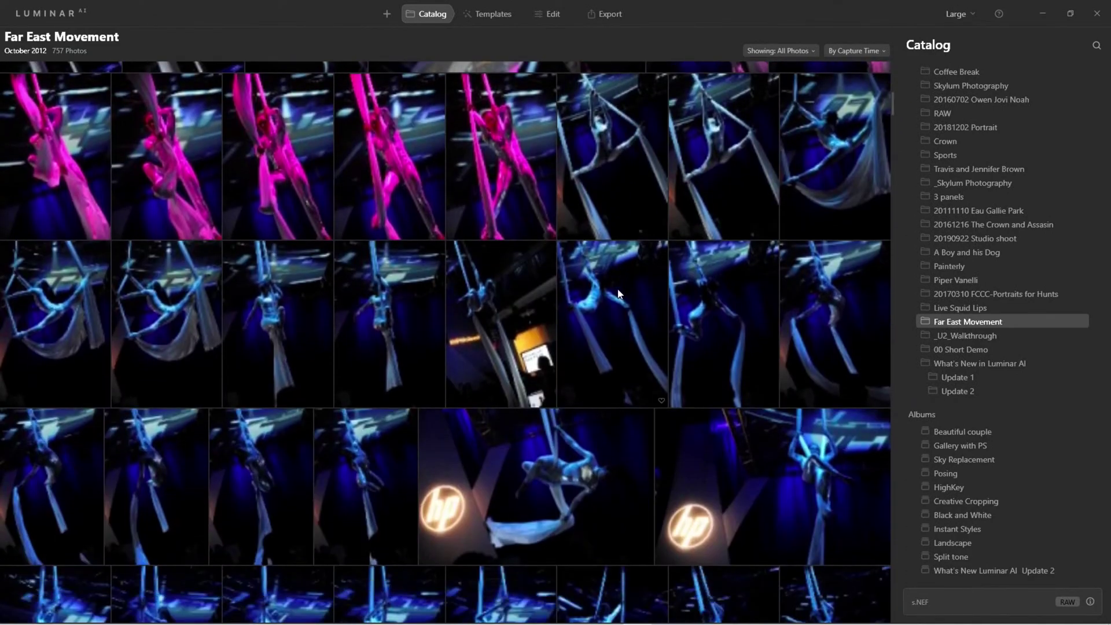
{"action": "scroll", "coordinate": [543, 368], "scroll_direction": "down", "scroll_amount": 12}
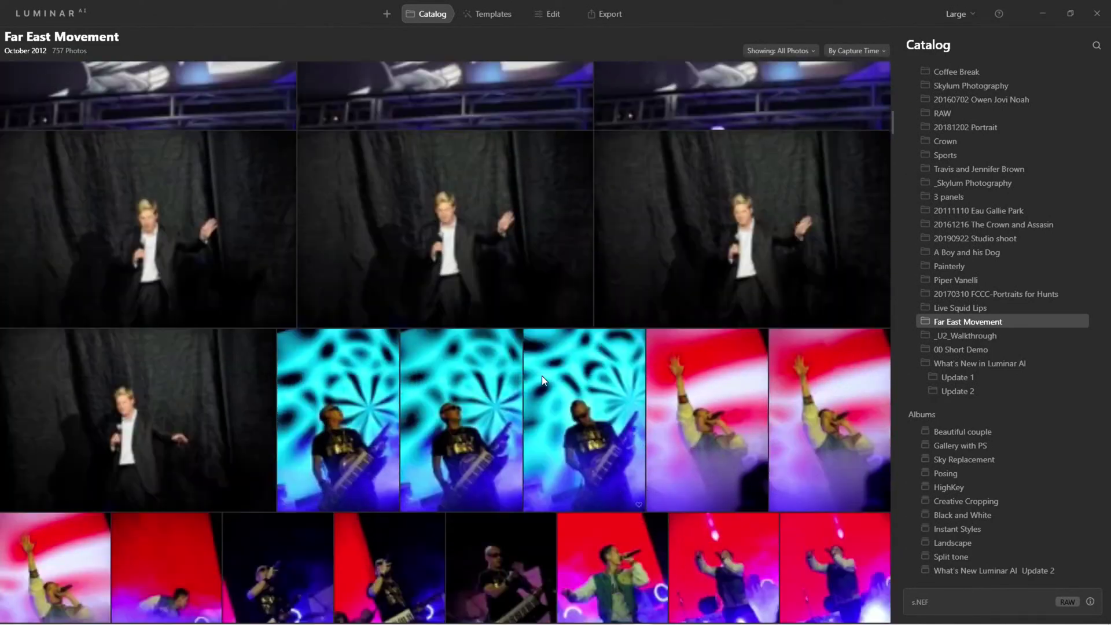
{"action": "scroll", "coordinate": [542, 376], "scroll_direction": "up", "scroll_amount": 3}
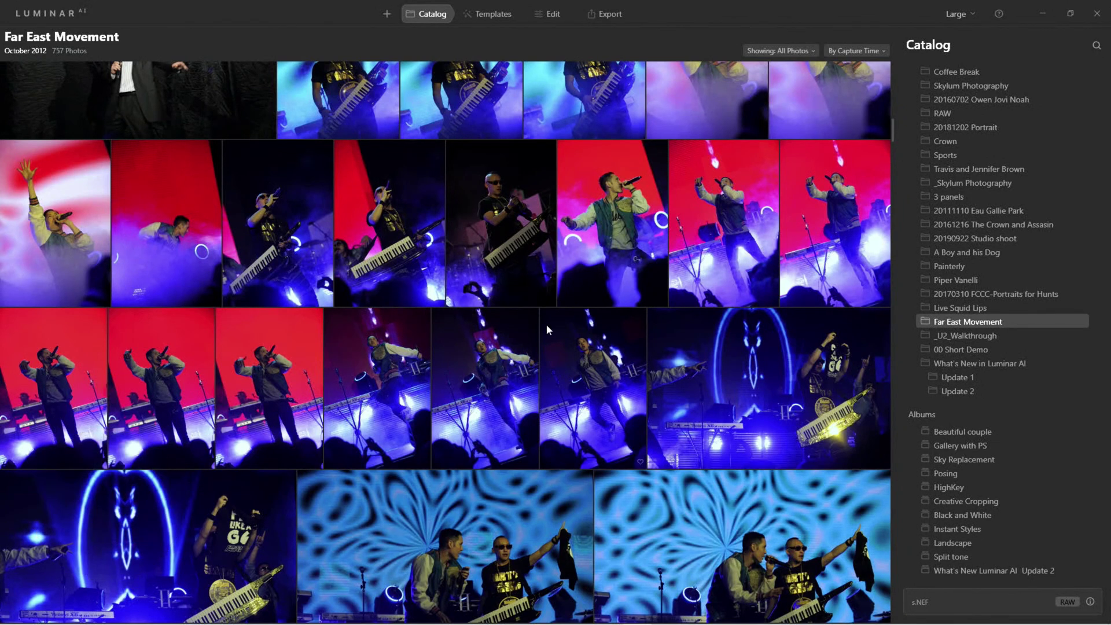
Step: Set the catalog thumbnails to the Largest size and select a shot of the singer raising his hand against the red-and-white backdrop
{"action": "left_click", "coordinate": [399, 251]}
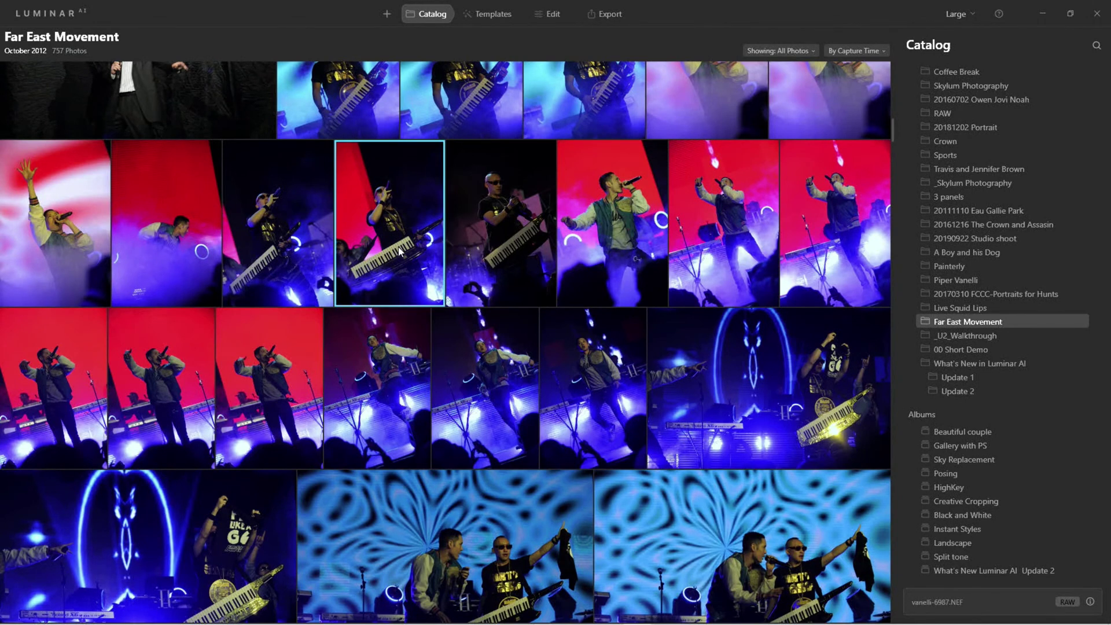
{"action": "scroll", "coordinate": [501, 240], "scroll_direction": "up", "scroll_amount": 1}
{"action": "left_click", "coordinate": [503, 243]}
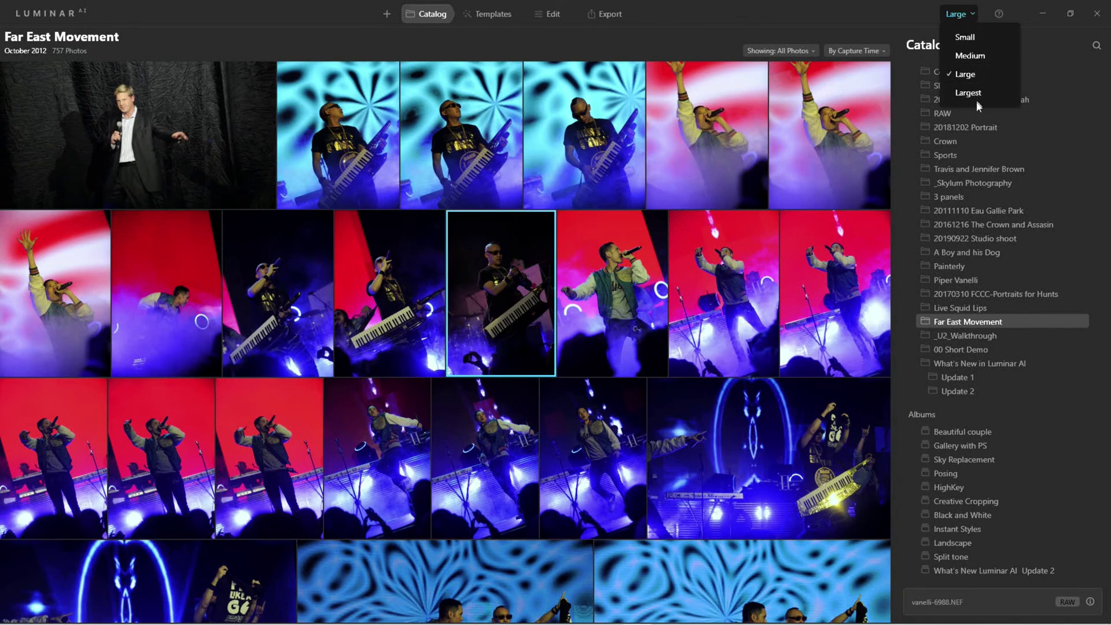
{"action": "left_click", "coordinate": [983, 89]}
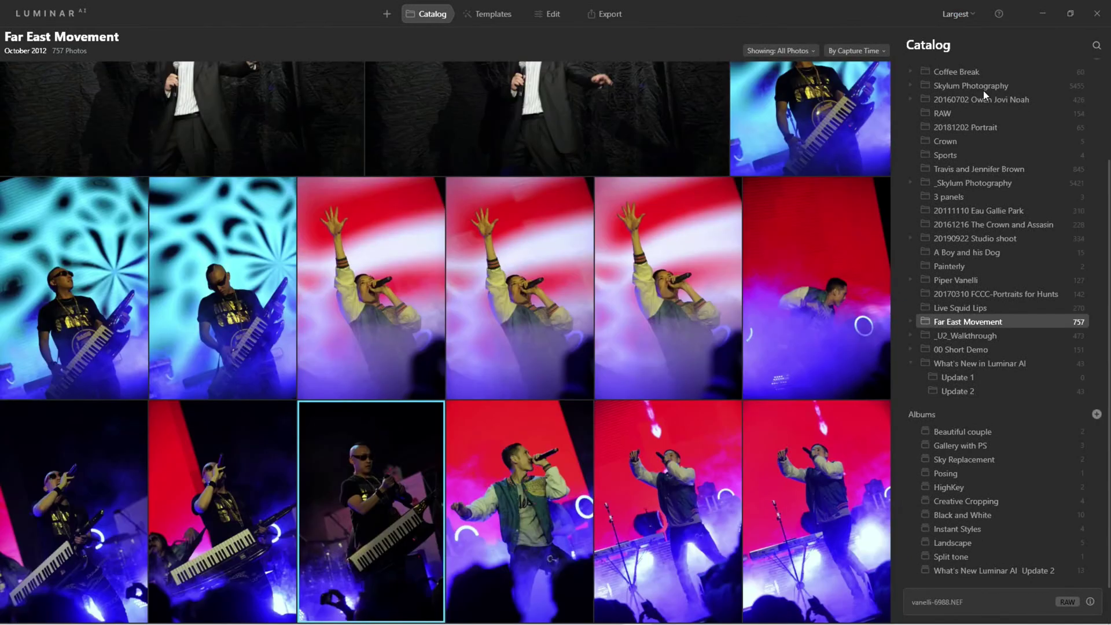
{"action": "scroll", "coordinate": [596, 267], "scroll_direction": "down", "scroll_amount": 1}
{"action": "left_click", "coordinate": [528, 231]}
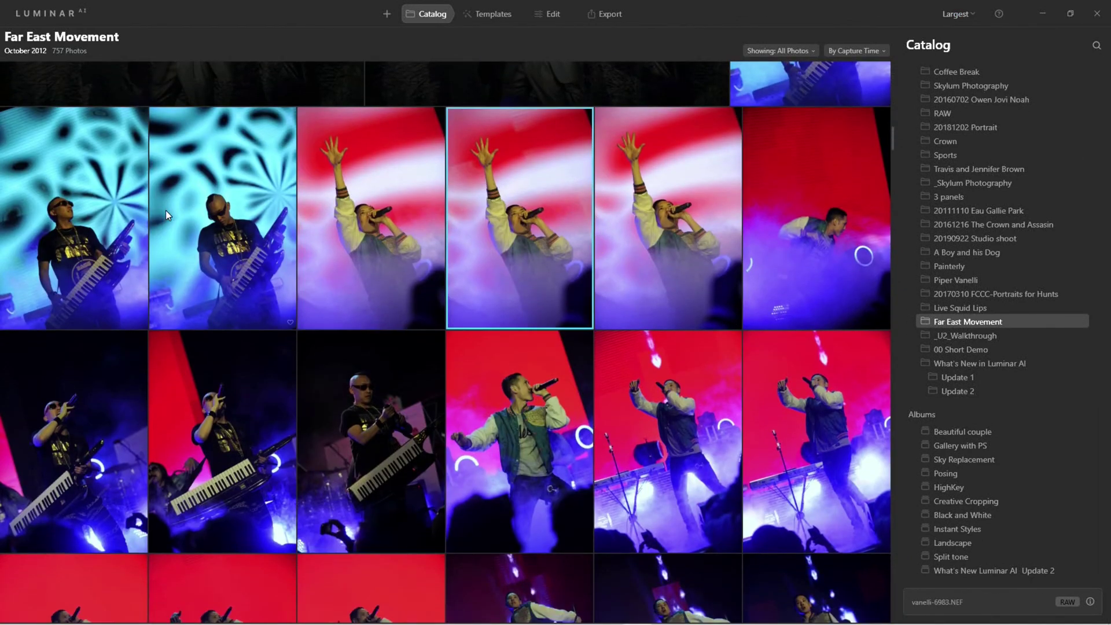
Step: Browse further through the band's stage photos and select the vivid vanelli-7018.psd shot of the singer in the green jacket
{"action": "scroll", "coordinate": [279, 312], "scroll_direction": "down", "scroll_amount": 4}
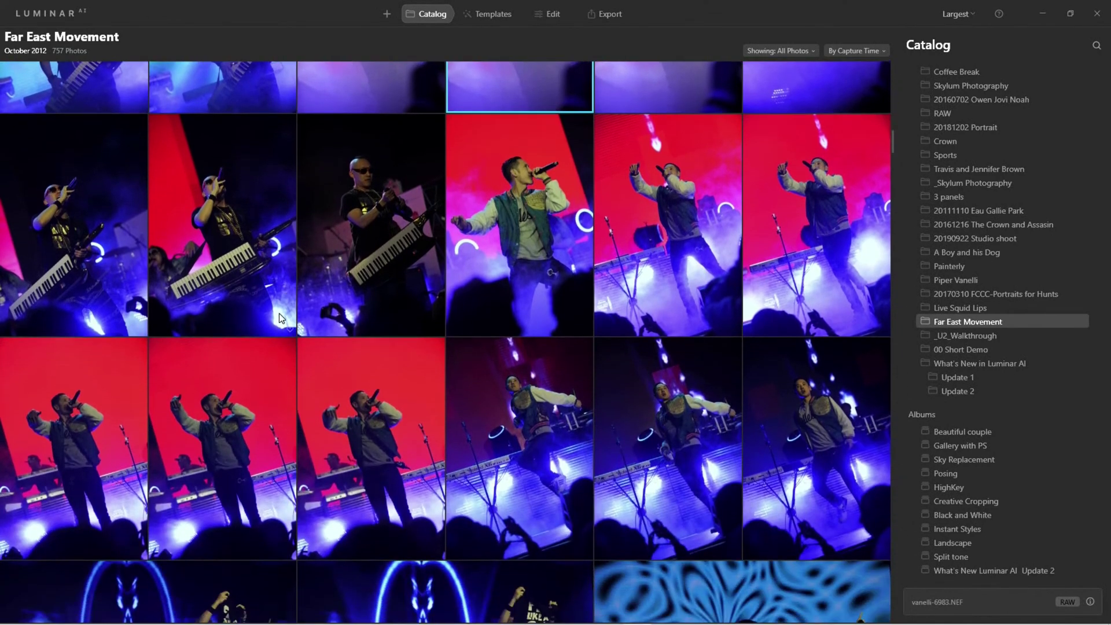
{"action": "scroll", "coordinate": [279, 313], "scroll_direction": "down", "scroll_amount": 5}
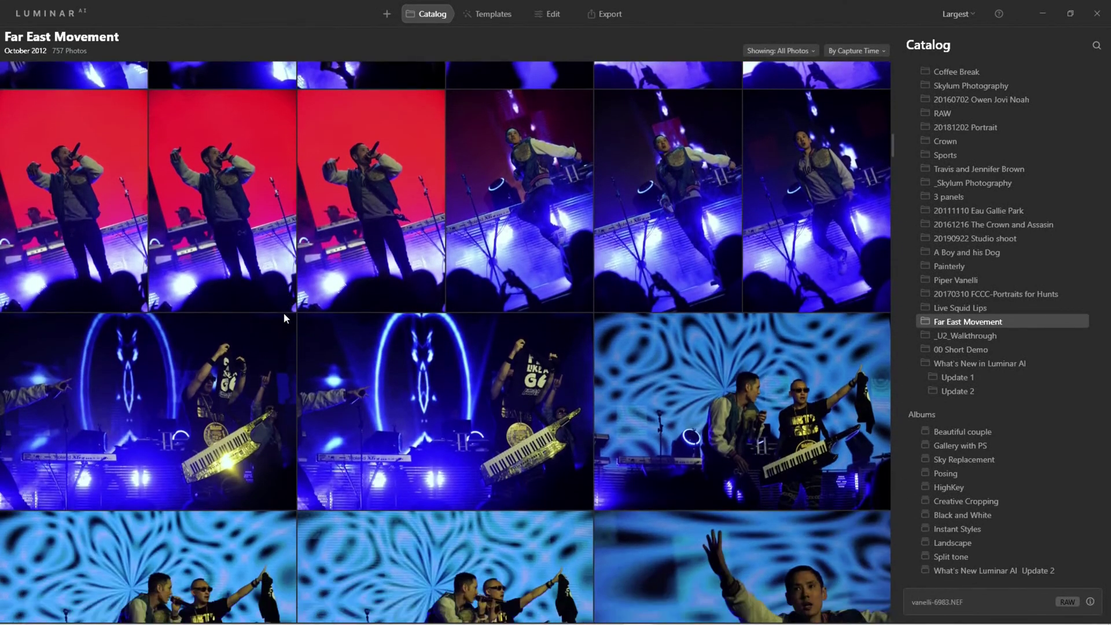
{"action": "scroll", "coordinate": [283, 312], "scroll_direction": "down", "scroll_amount": 4}
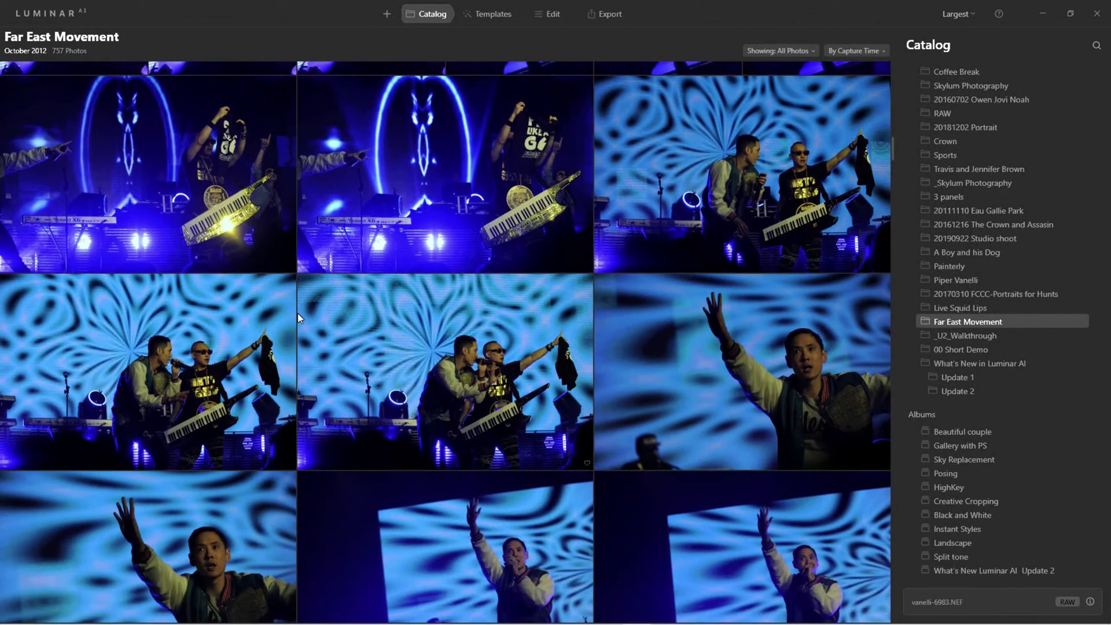
{"action": "scroll", "coordinate": [298, 312], "scroll_direction": "down", "scroll_amount": 5}
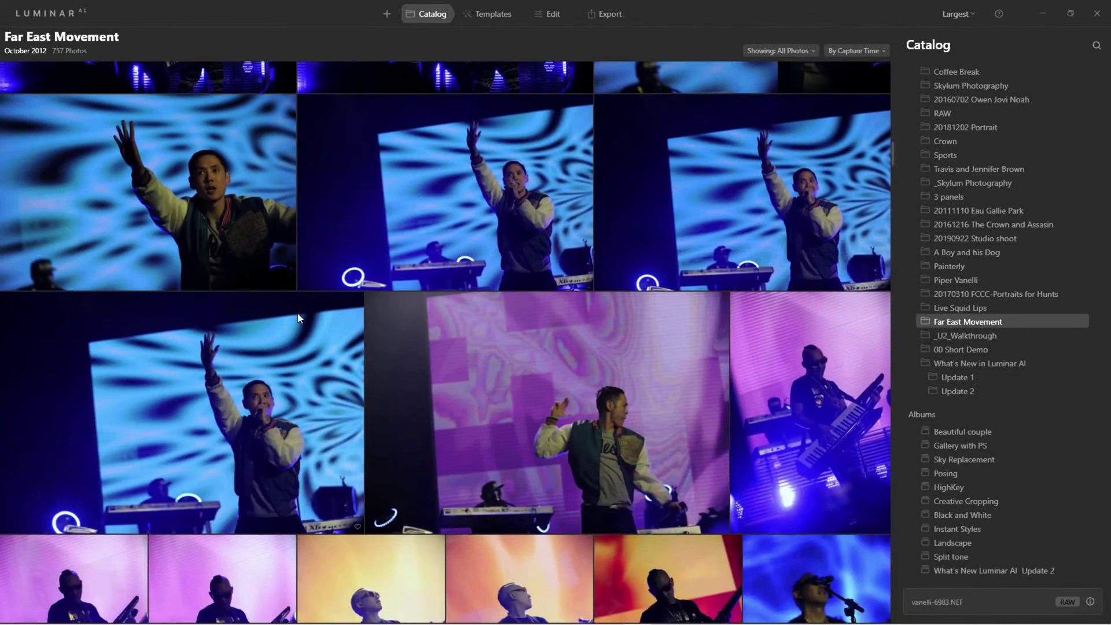
{"action": "scroll", "coordinate": [298, 317], "scroll_direction": "down", "scroll_amount": 3}
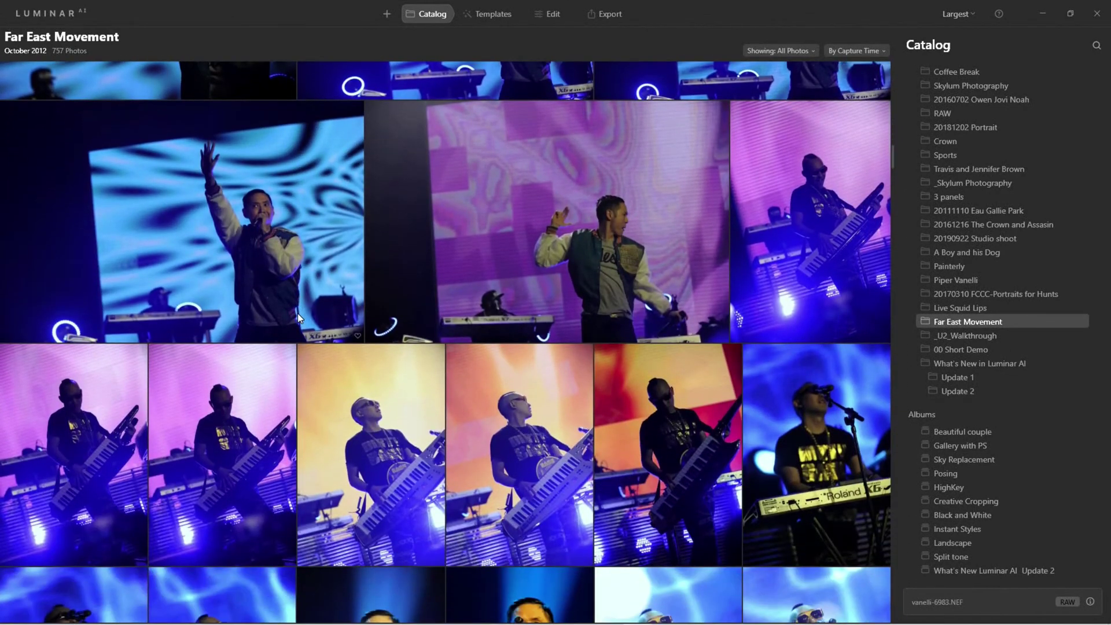
{"action": "scroll", "coordinate": [297, 314], "scroll_direction": "down", "scroll_amount": 5}
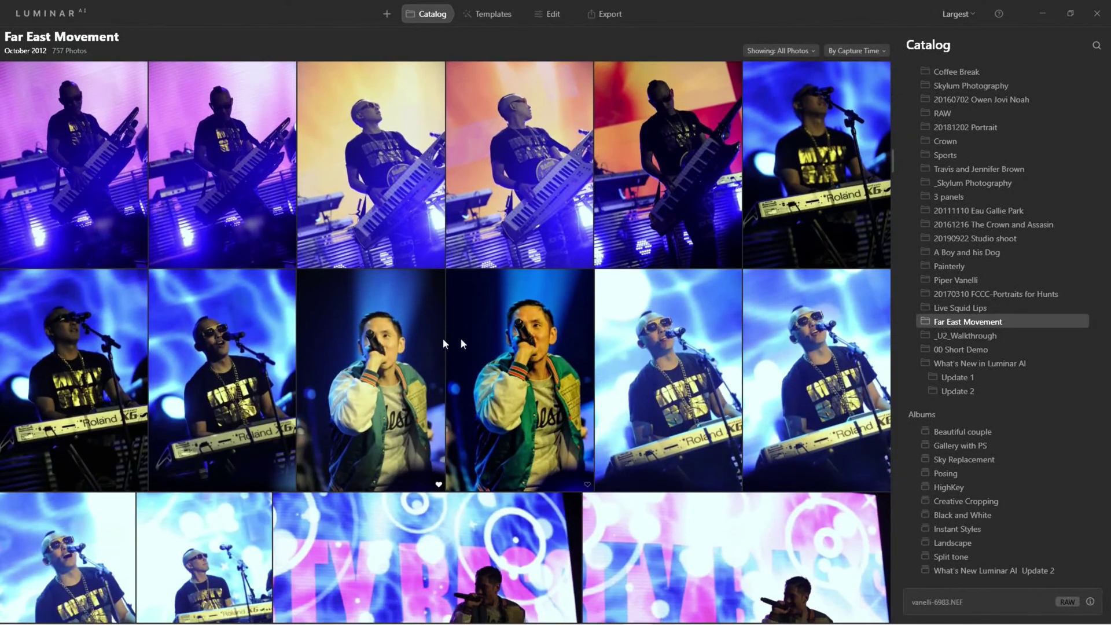
{"action": "left_click", "coordinate": [526, 345]}
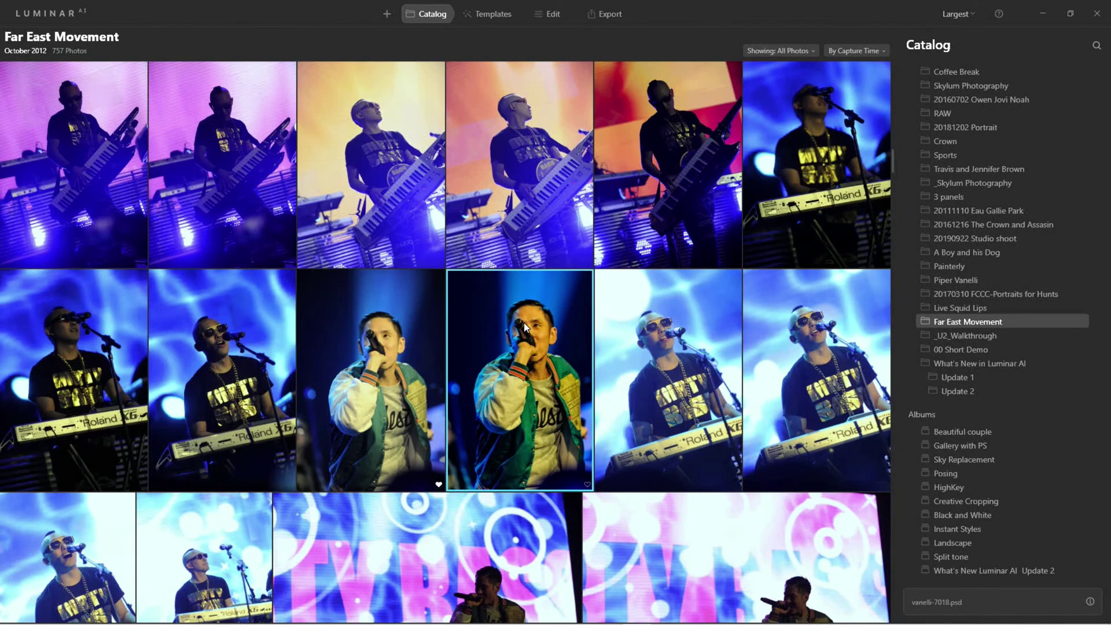
Step: Filter the Far East Movement folder to show only edited photos and open the keyboard player's shot full size
{"action": "scroll", "coordinate": [523, 323], "scroll_direction": "down", "scroll_amount": 8}
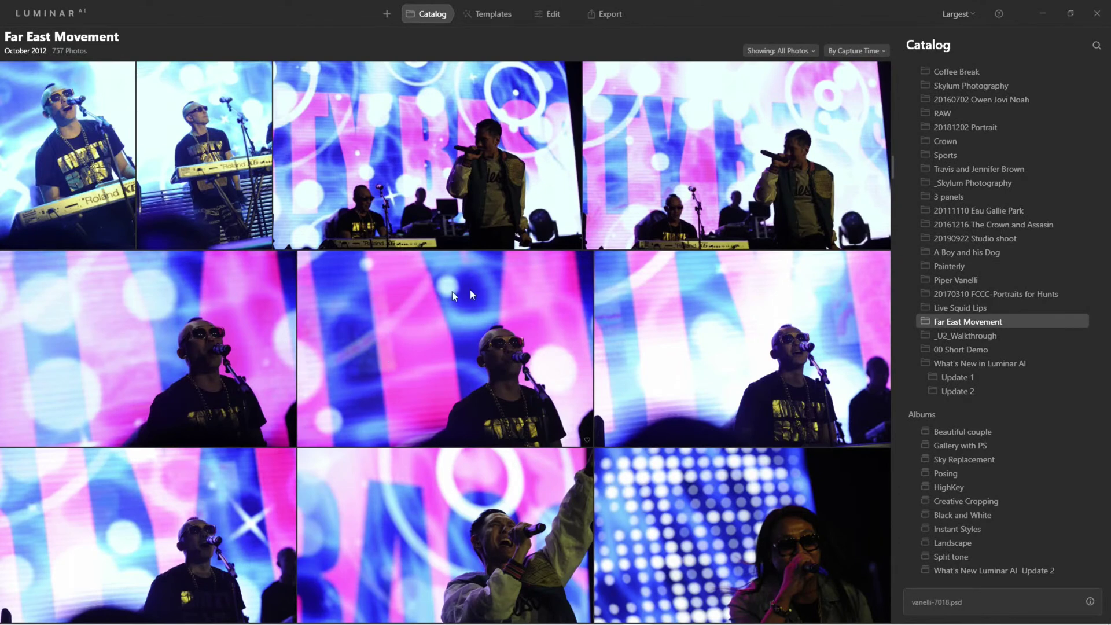
{"action": "scroll", "coordinate": [461, 330], "scroll_direction": "down", "scroll_amount": 4}
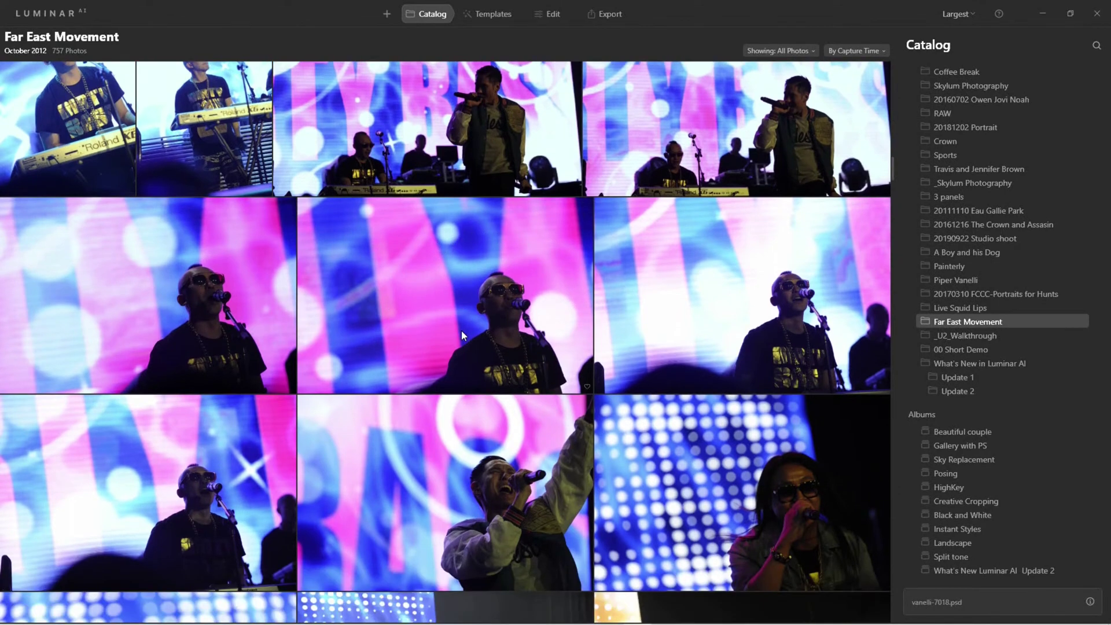
{"action": "scroll", "coordinate": [461, 332], "scroll_direction": "down", "scroll_amount": 7}
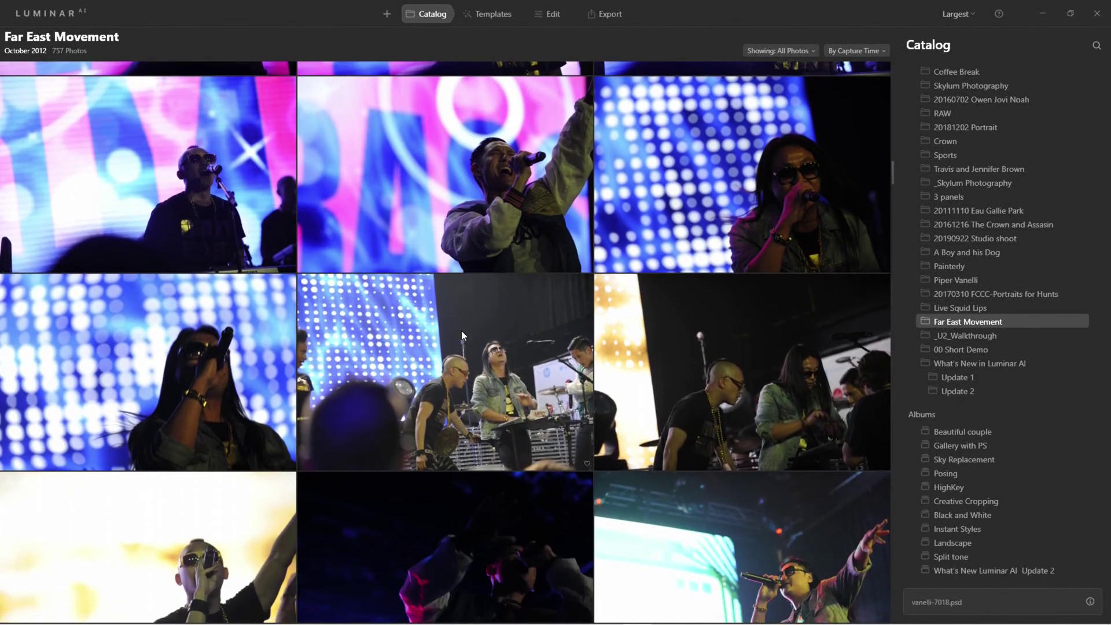
{"action": "scroll", "coordinate": [461, 330], "scroll_direction": "down", "scroll_amount": 4}
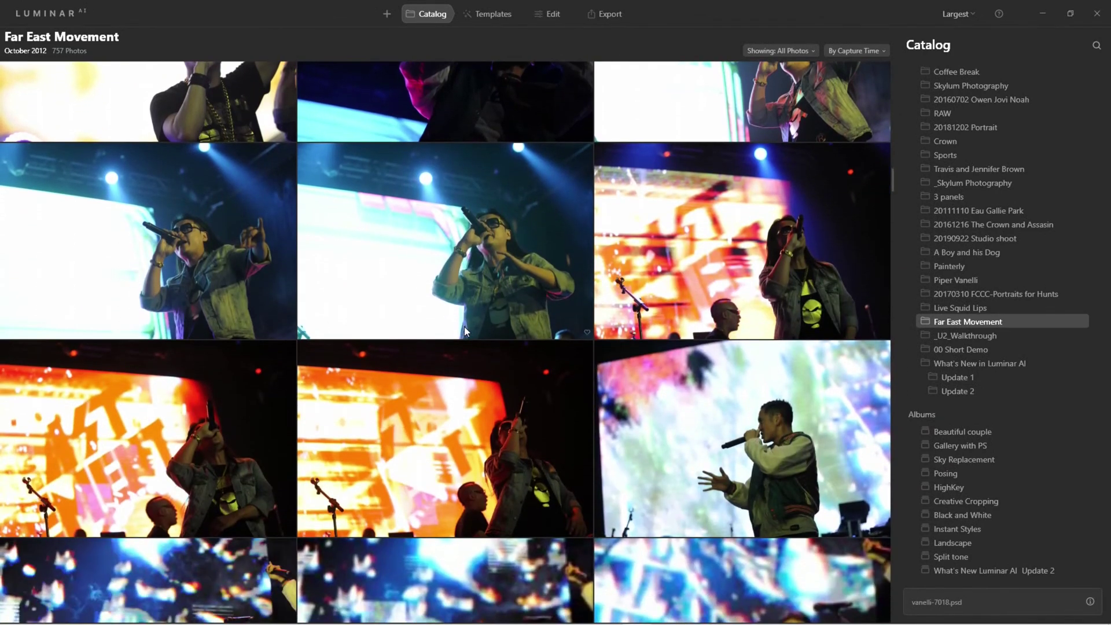
{"action": "left_click", "coordinate": [797, 49]}
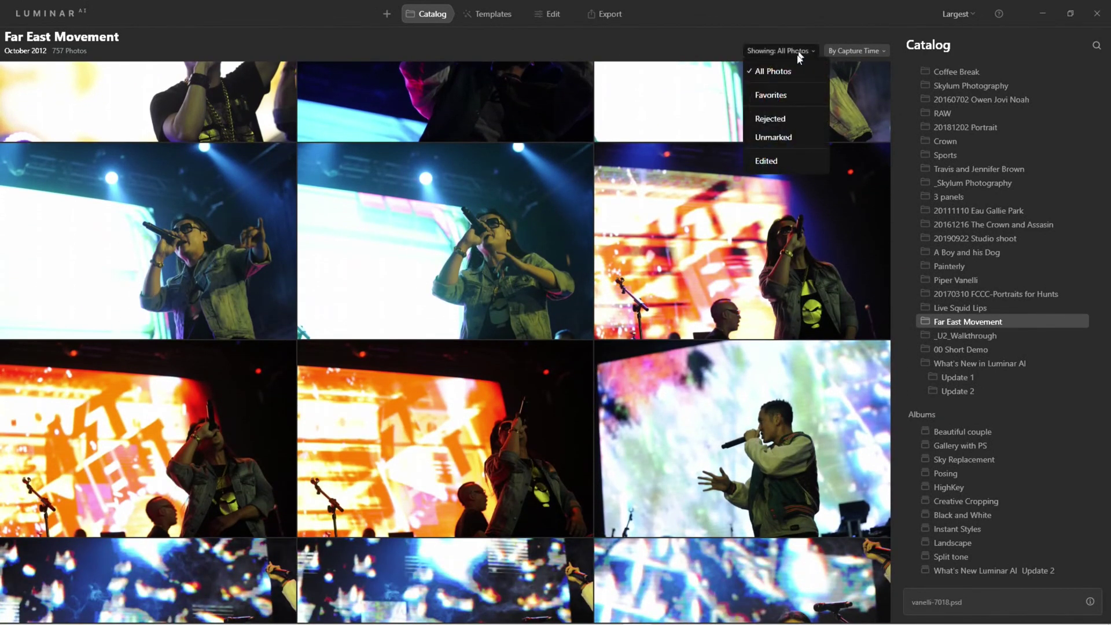
{"action": "left_click", "coordinate": [782, 161]}
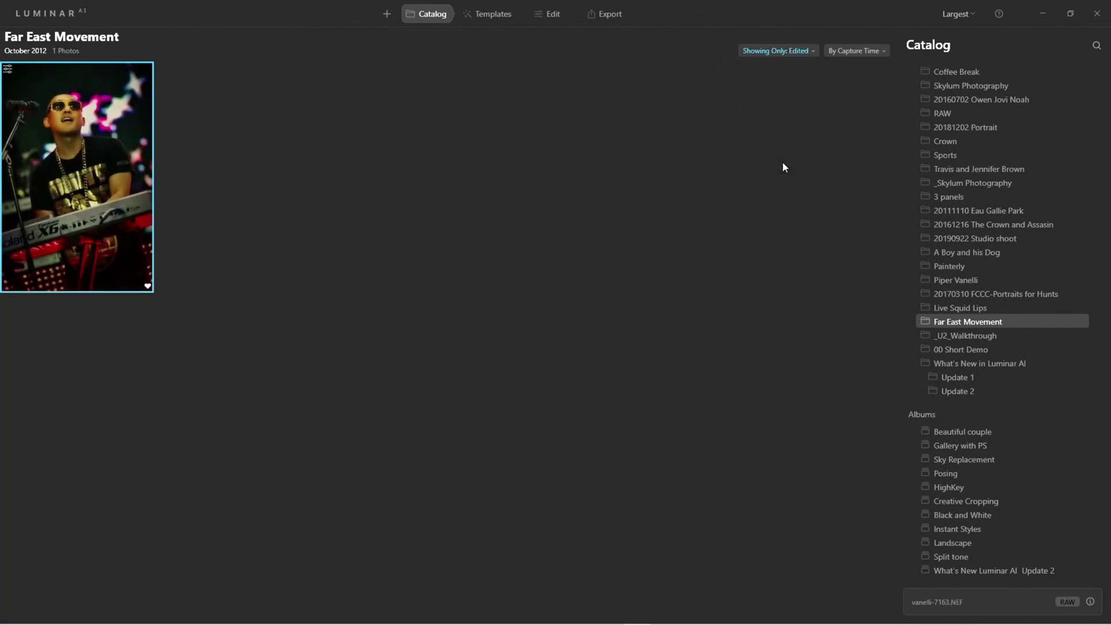
{"action": "double_click", "coordinate": [58, 174]}
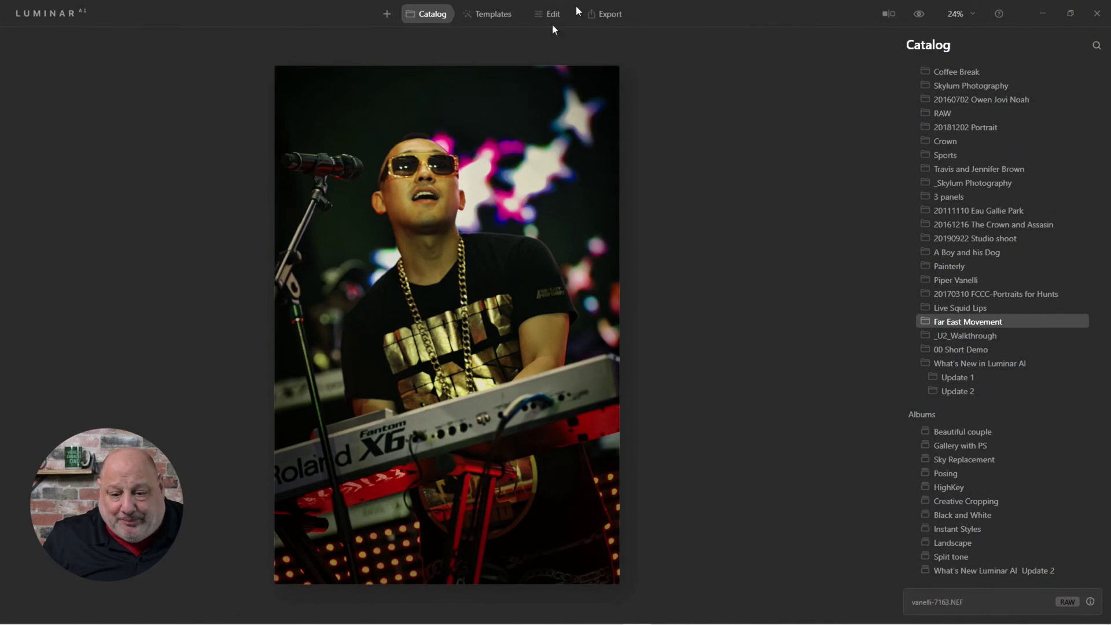
Step: Compare the keyboard player's photo with its original in the catalog and again in edit mode
{"action": "left_click", "coordinate": [920, 15]}
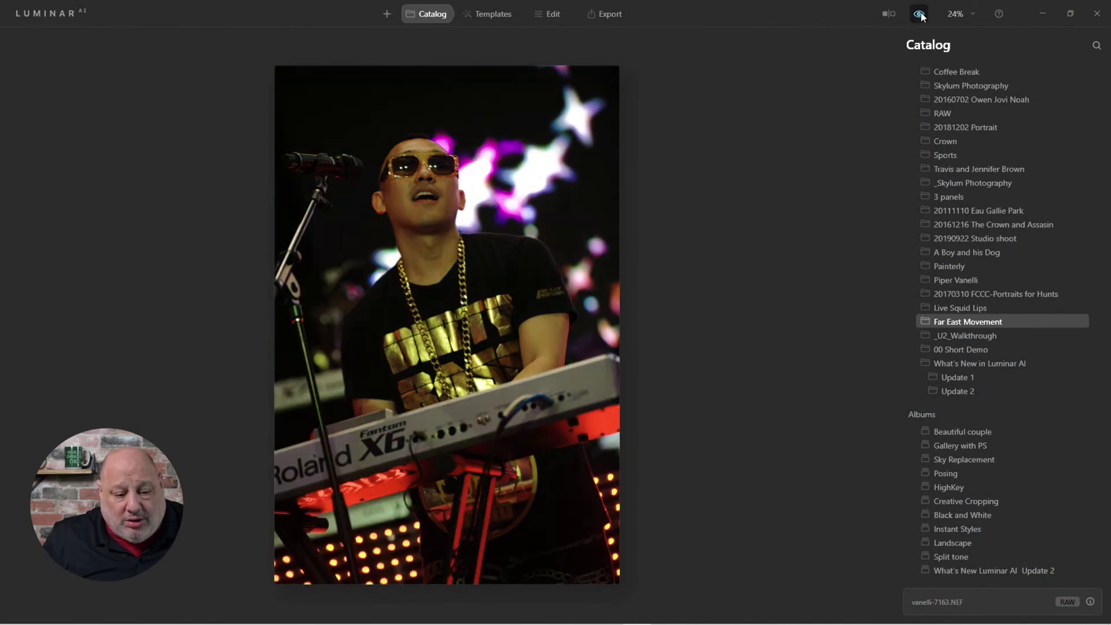
{"action": "left_click", "coordinate": [920, 14]}
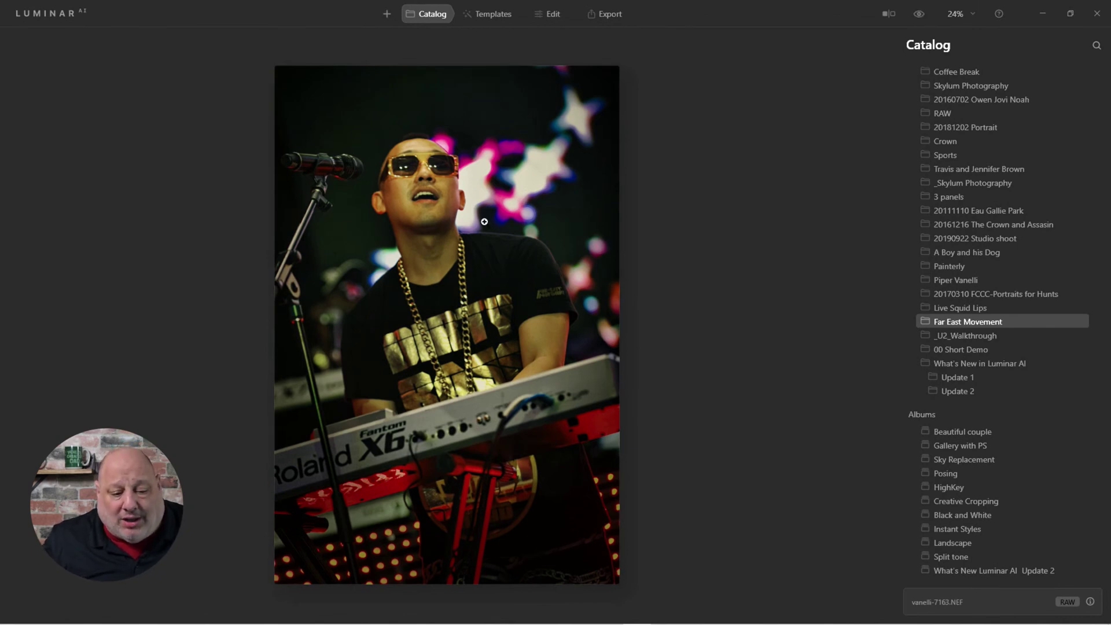
{"action": "left_click", "coordinate": [552, 14]}
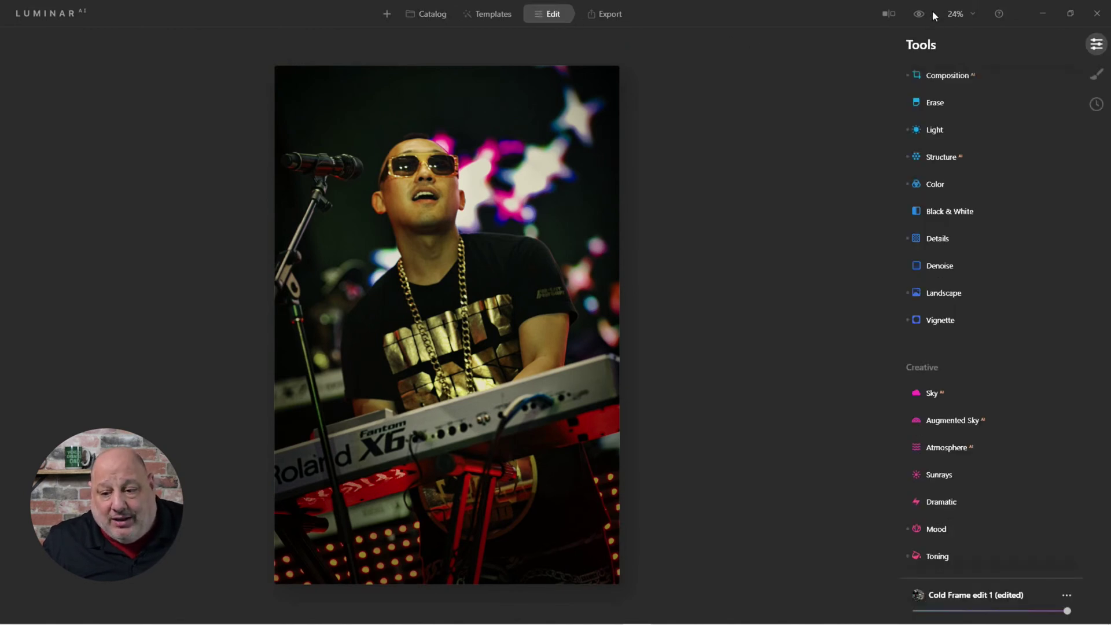
{"action": "left_click", "coordinate": [919, 20]}
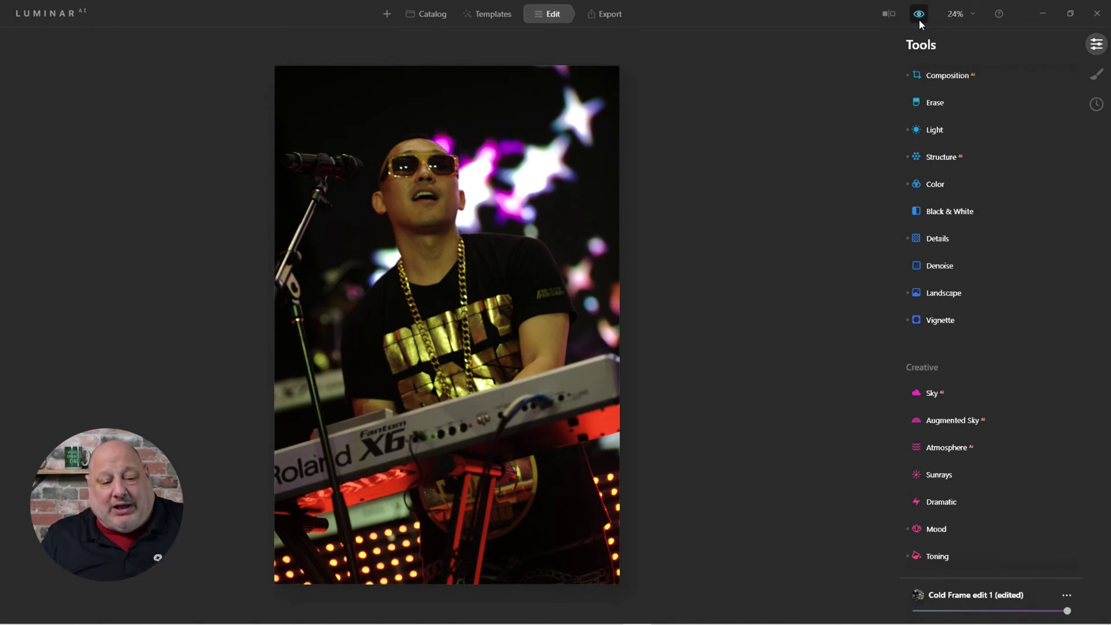
{"action": "left_click", "coordinate": [920, 20]}
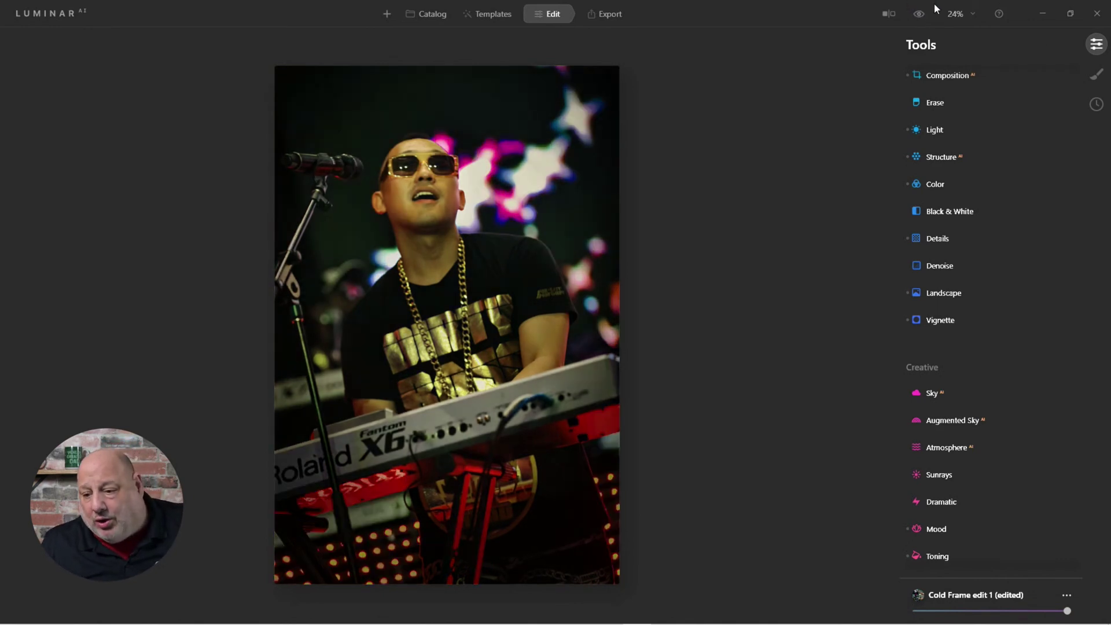
Step: Open the photo's edit history and compare the Face Light +69 state with the last Light profile state before it
{"action": "left_click", "coordinate": [1096, 104]}
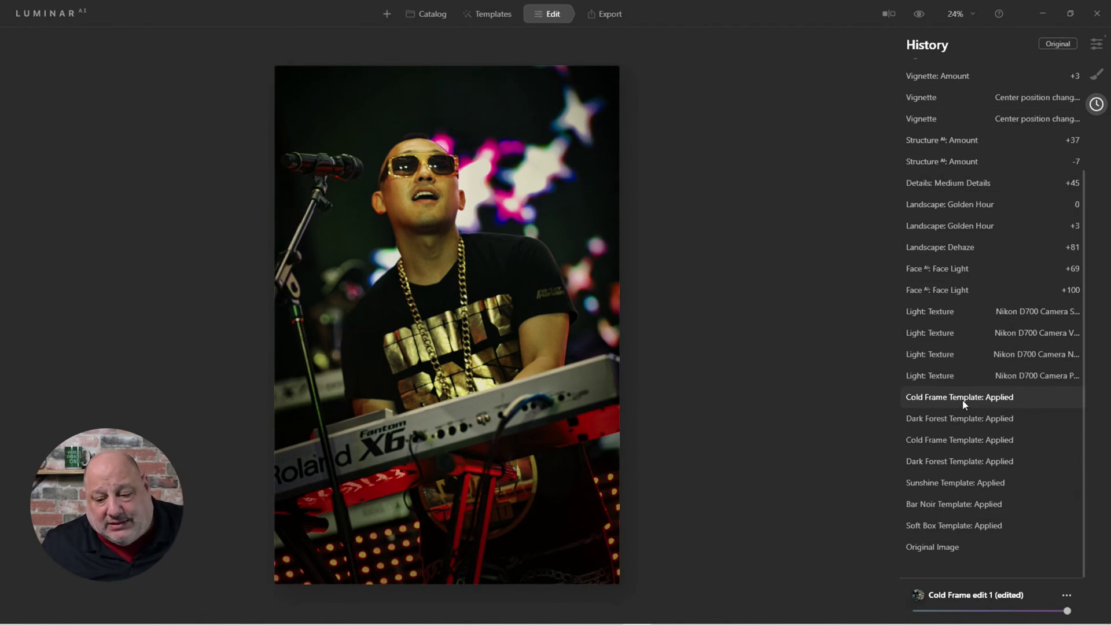
{"action": "left_click", "coordinate": [943, 266]}
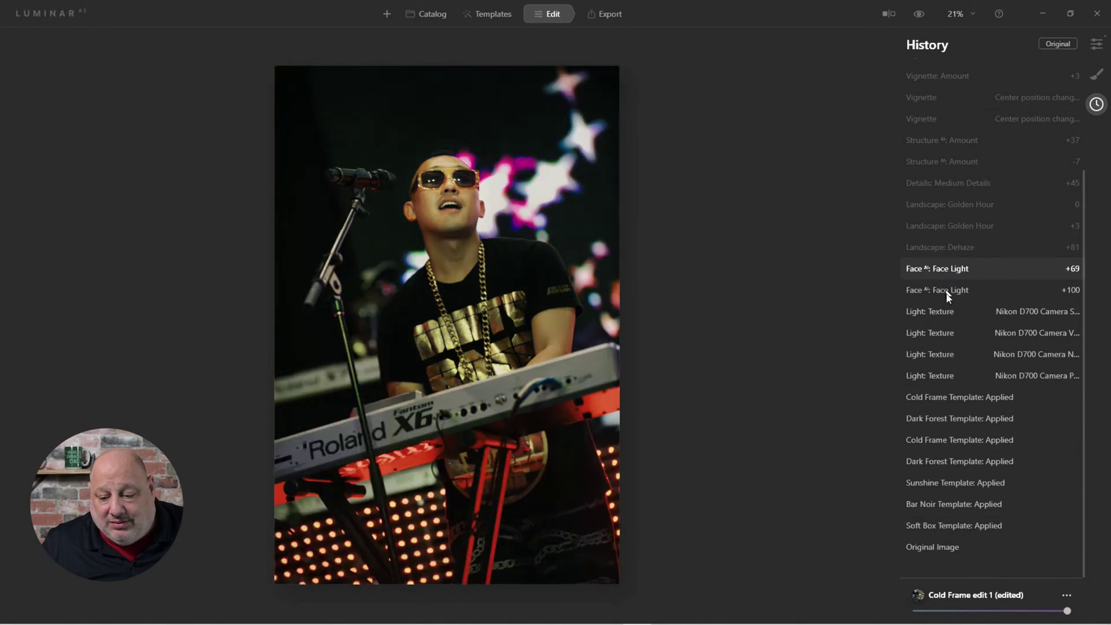
{"action": "left_click", "coordinate": [947, 311]}
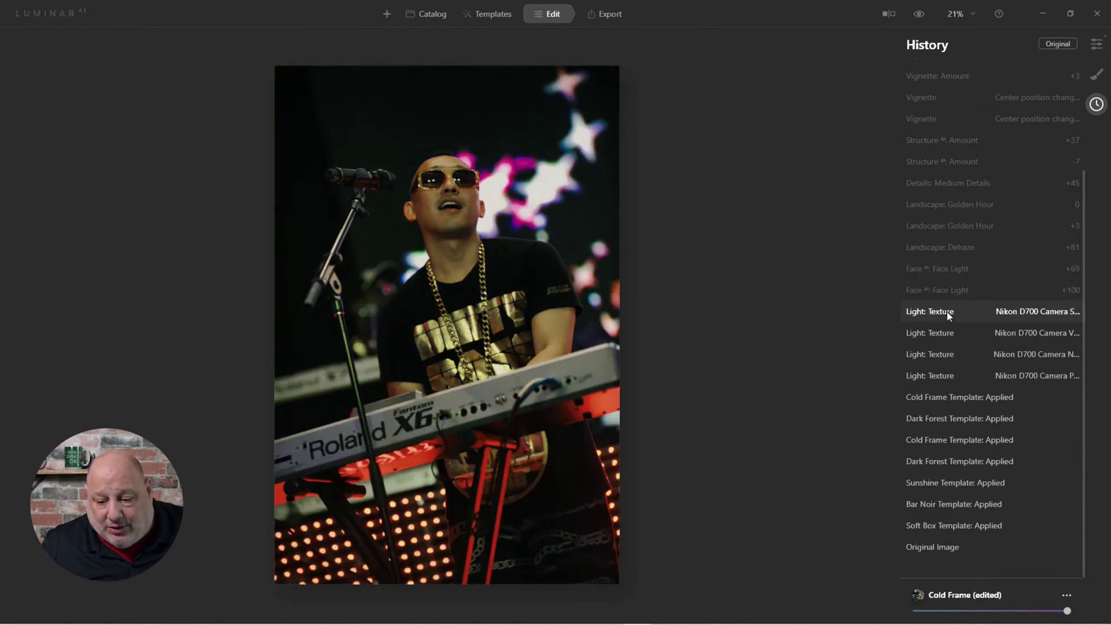
{"action": "left_click", "coordinate": [946, 269]}
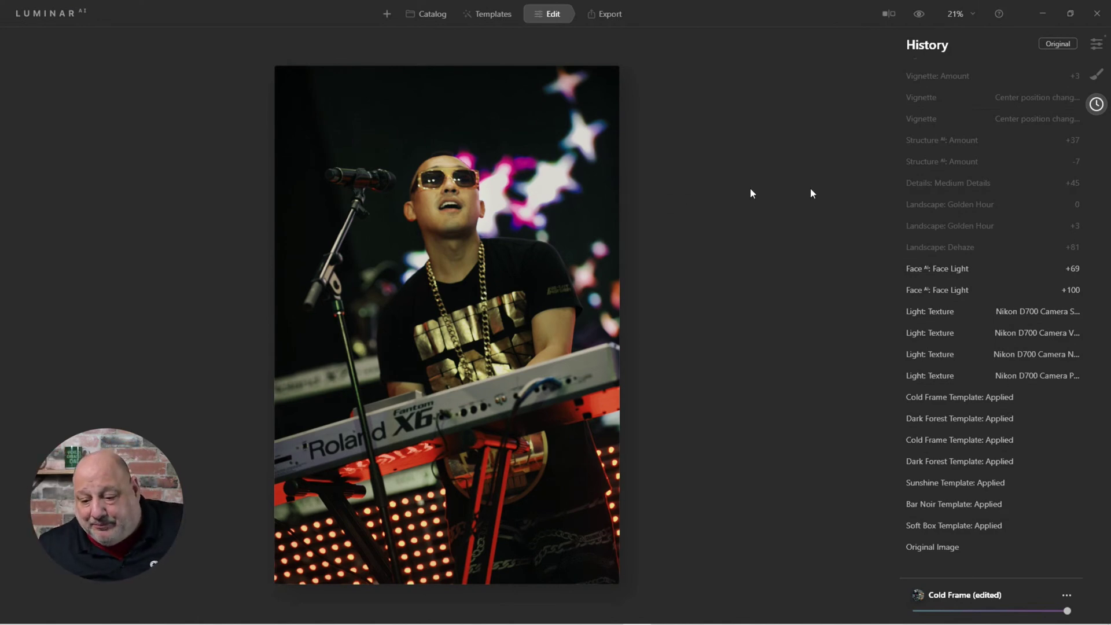
Step: Examine the keyboard player's edits through the Golden Hour 0, Vignette Size +42, AI Accent +88 and two final Composition history states
{"action": "left_click", "coordinate": [949, 208]}
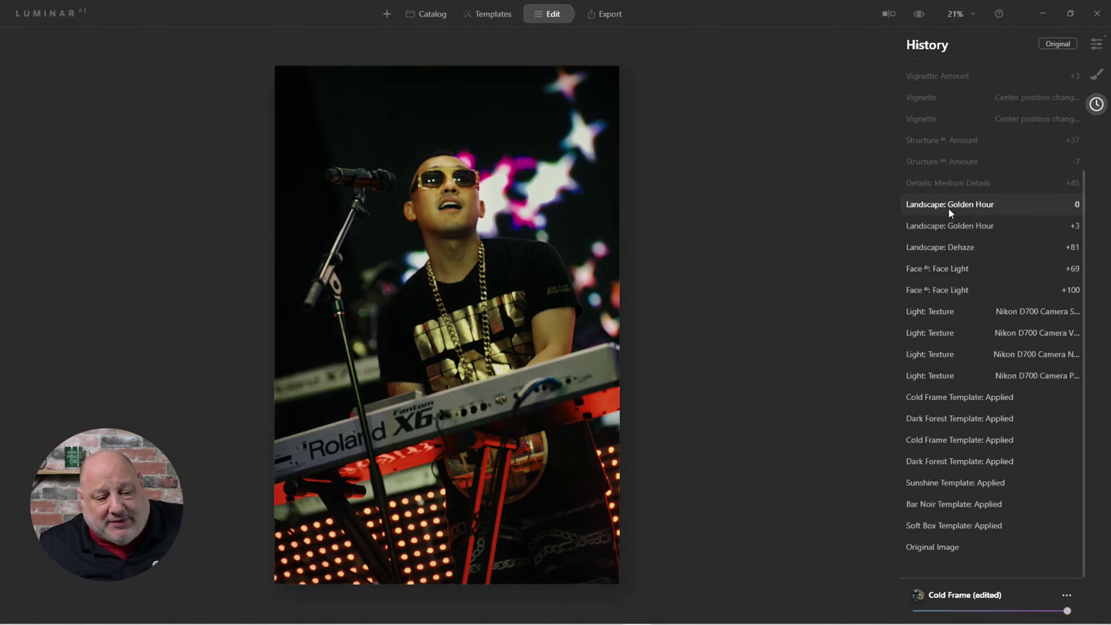
{"action": "scroll", "coordinate": [949, 207], "scroll_direction": "up", "scroll_amount": 5}
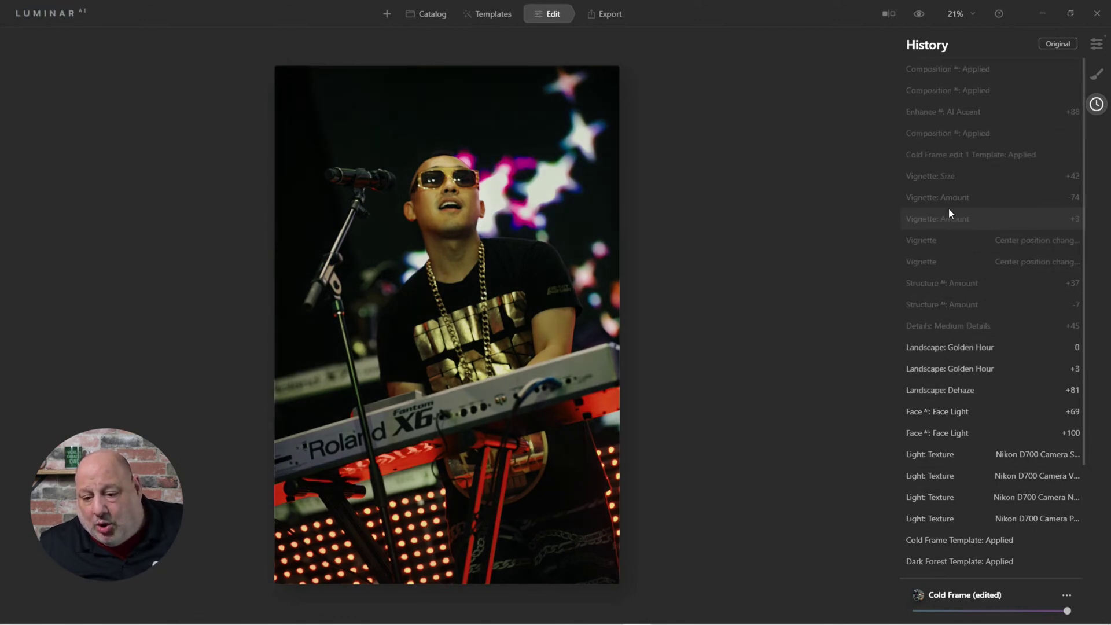
{"action": "left_click", "coordinate": [944, 176]}
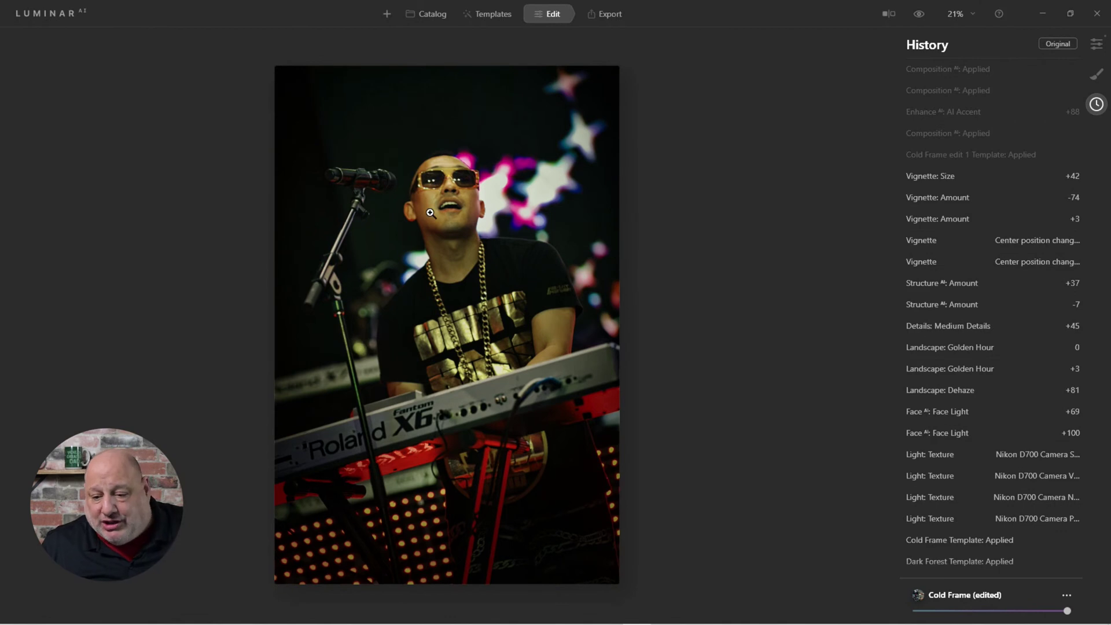
{"action": "left_click", "coordinate": [938, 113]}
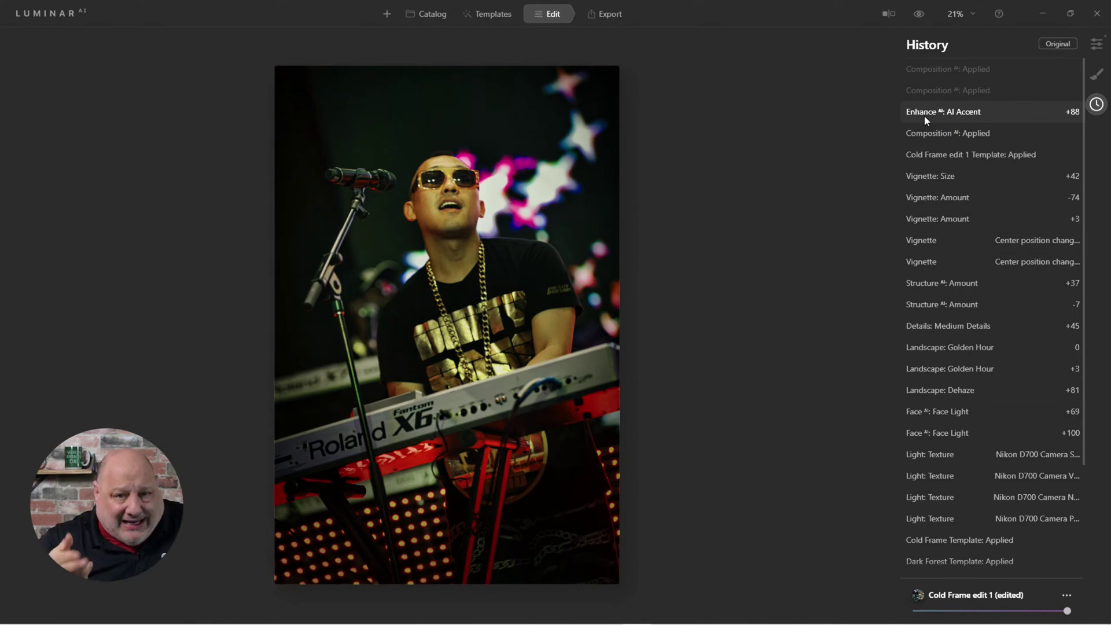
{"action": "left_click", "coordinate": [946, 89]}
{"action": "left_click", "coordinate": [942, 70]}
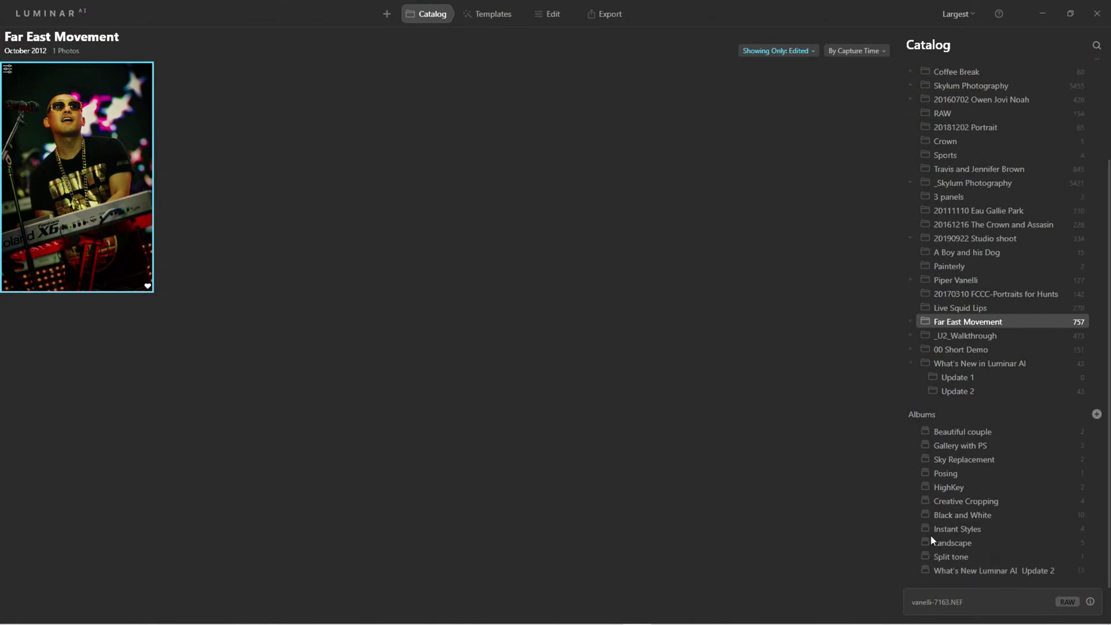
Step: View the Landscape album and the Landscape subfolder inside the _Skylum Photography folder
{"action": "left_click", "coordinate": [966, 547]}
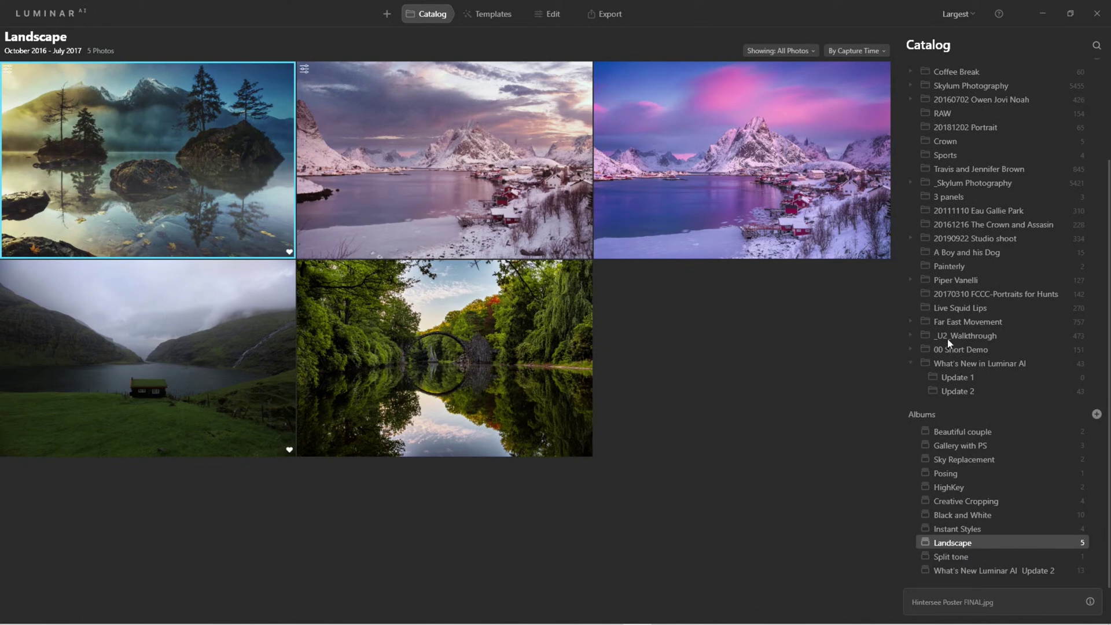
{"action": "scroll", "coordinate": [971, 334], "scroll_direction": "up", "scroll_amount": 4}
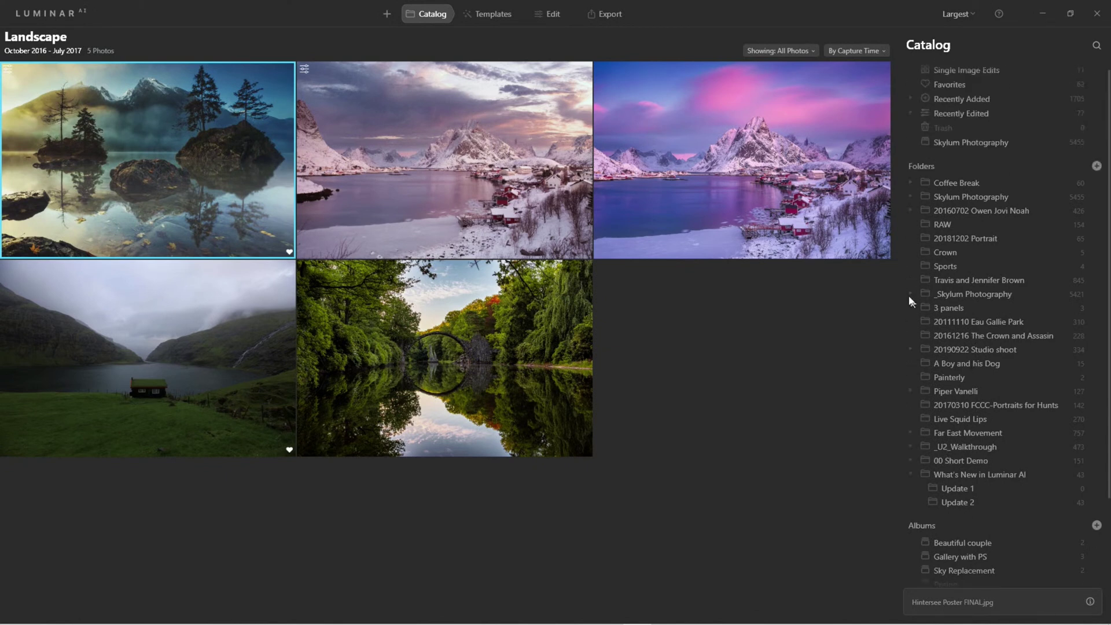
{"action": "left_click", "coordinate": [909, 294]}
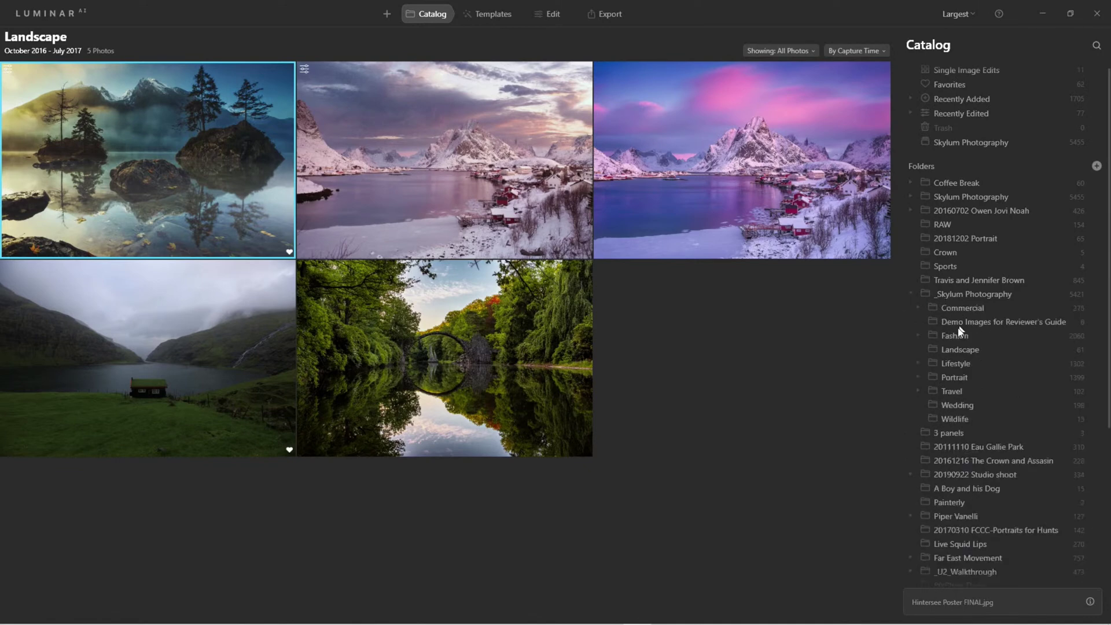
{"action": "left_click", "coordinate": [955, 350]}
Step: Look through the landscape photos in the folder, from the balloon scene to the green-roofed house by the lake
{"action": "scroll", "coordinate": [567, 335], "scroll_direction": "down", "scroll_amount": 1}
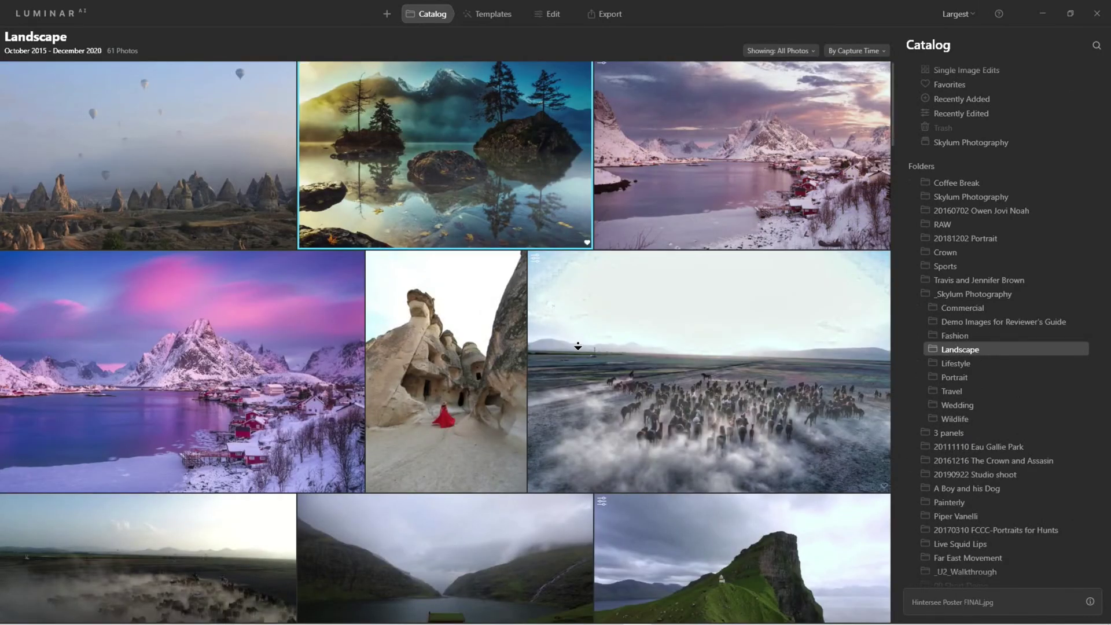
{"action": "scroll", "coordinate": [565, 351], "scroll_direction": "down", "scroll_amount": 10}
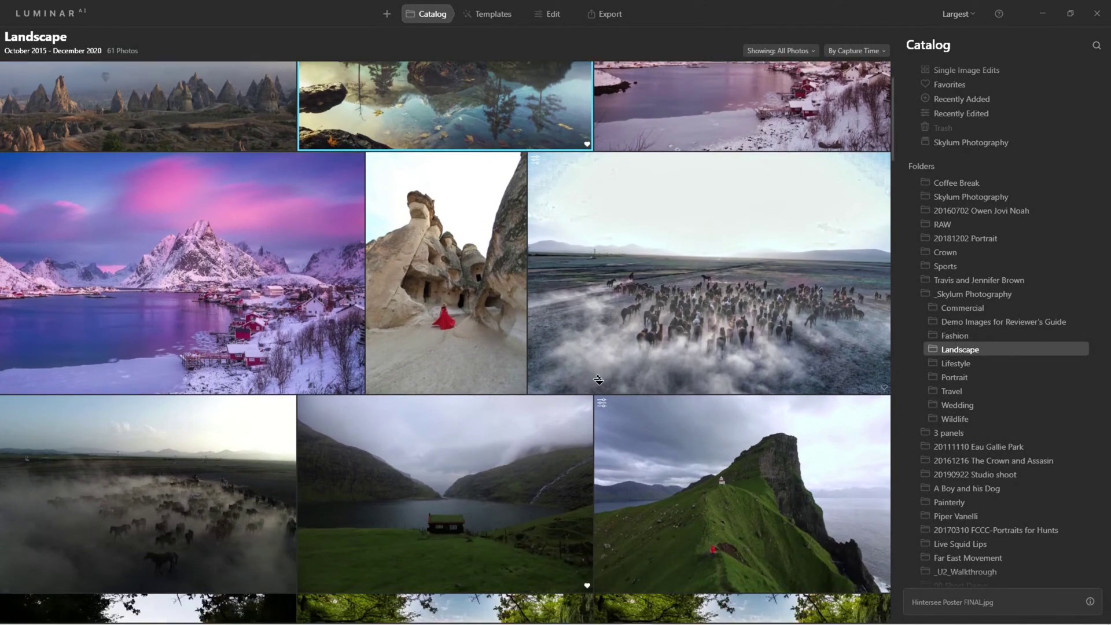
{"action": "scroll", "coordinate": [647, 427], "scroll_direction": "down", "scroll_amount": 6}
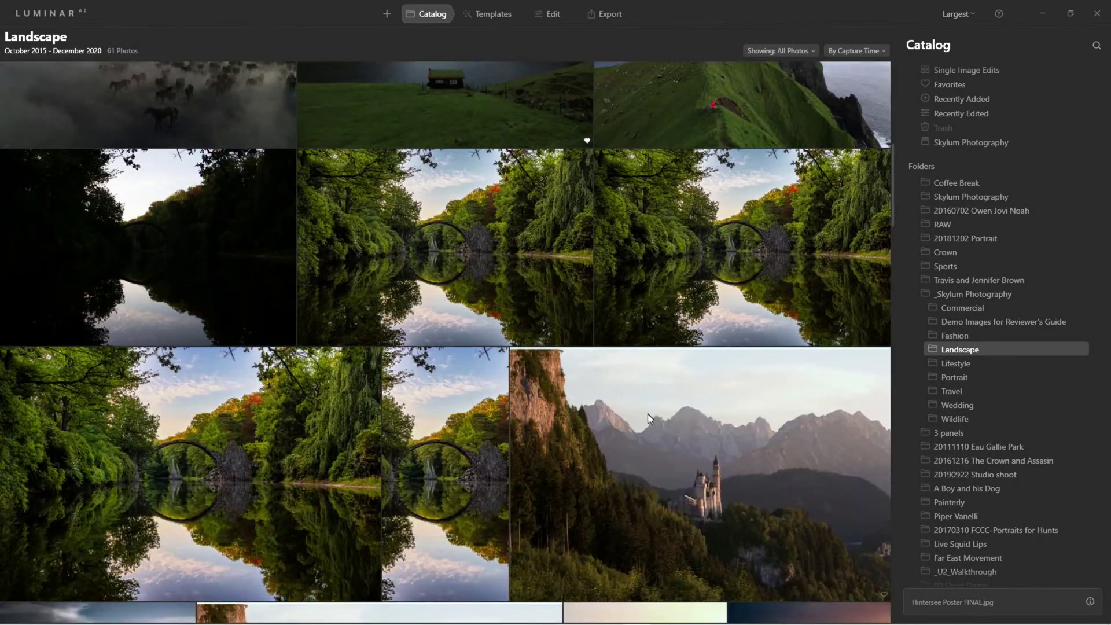
{"action": "scroll", "coordinate": [649, 422], "scroll_direction": "down", "scroll_amount": 10}
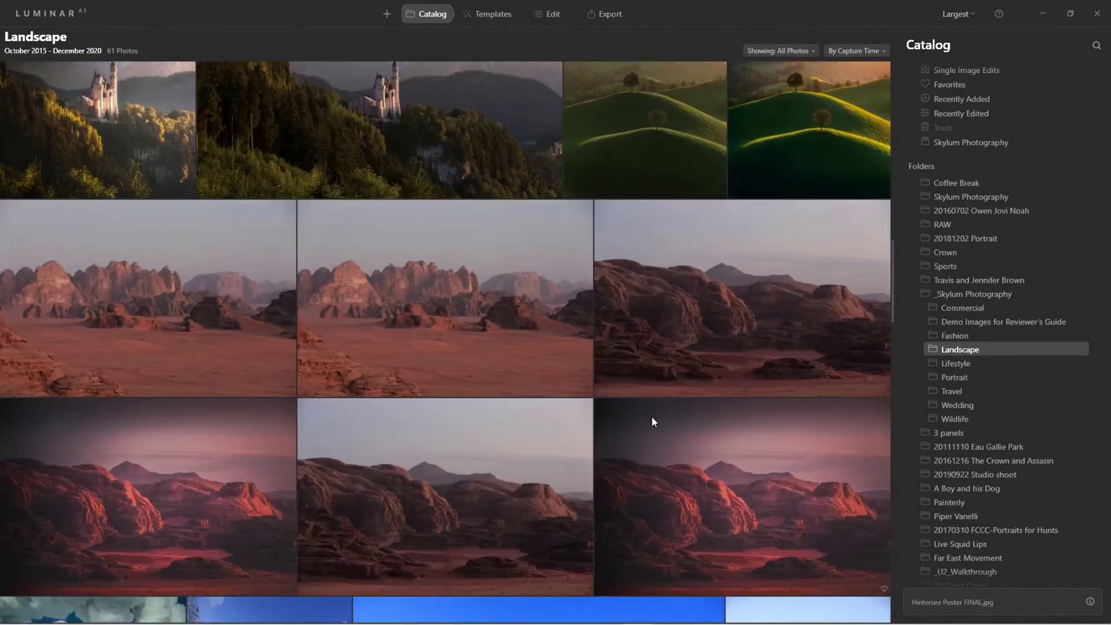
{"action": "scroll", "coordinate": [657, 433], "scroll_direction": "down", "scroll_amount": 8}
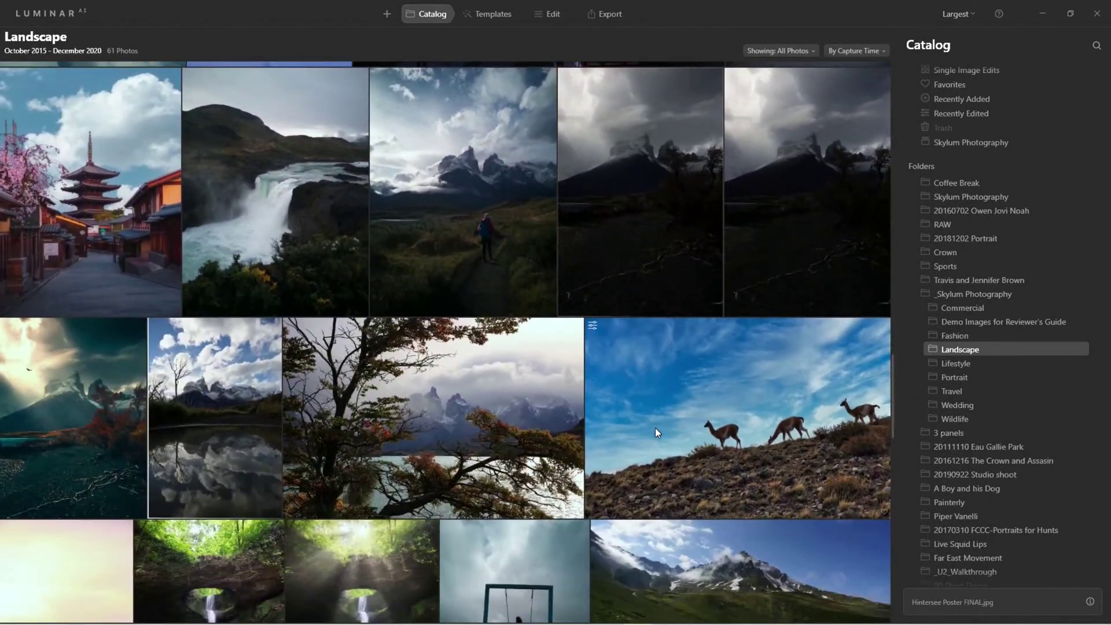
{"action": "scroll", "coordinate": [656, 433], "scroll_direction": "down", "scroll_amount": 8}
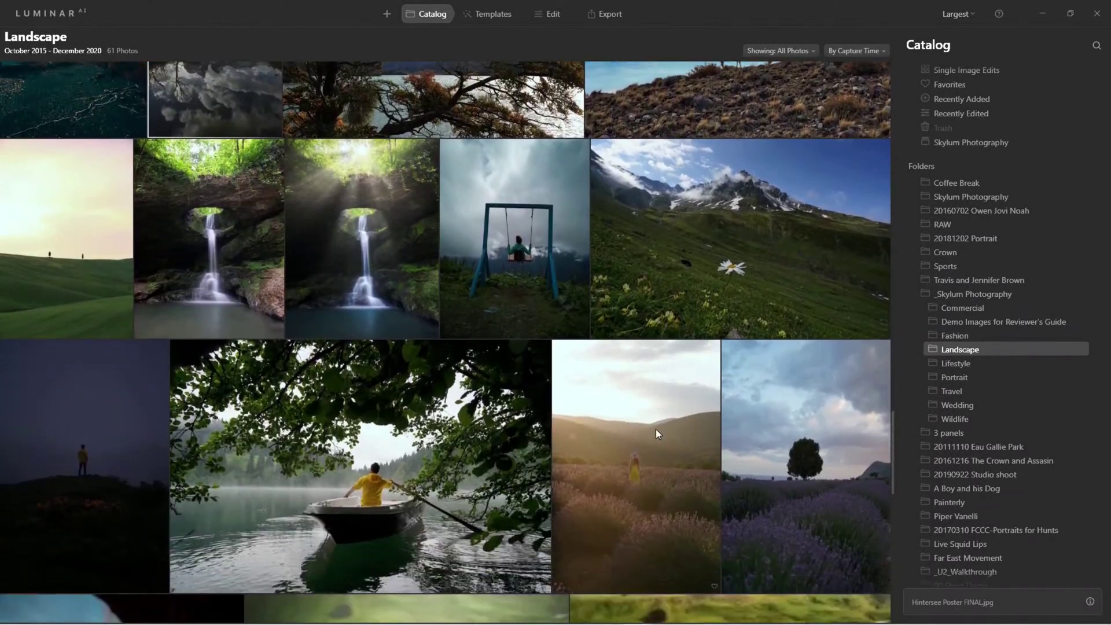
{"action": "scroll", "coordinate": [657, 433], "scroll_direction": "down", "scroll_amount": 1}
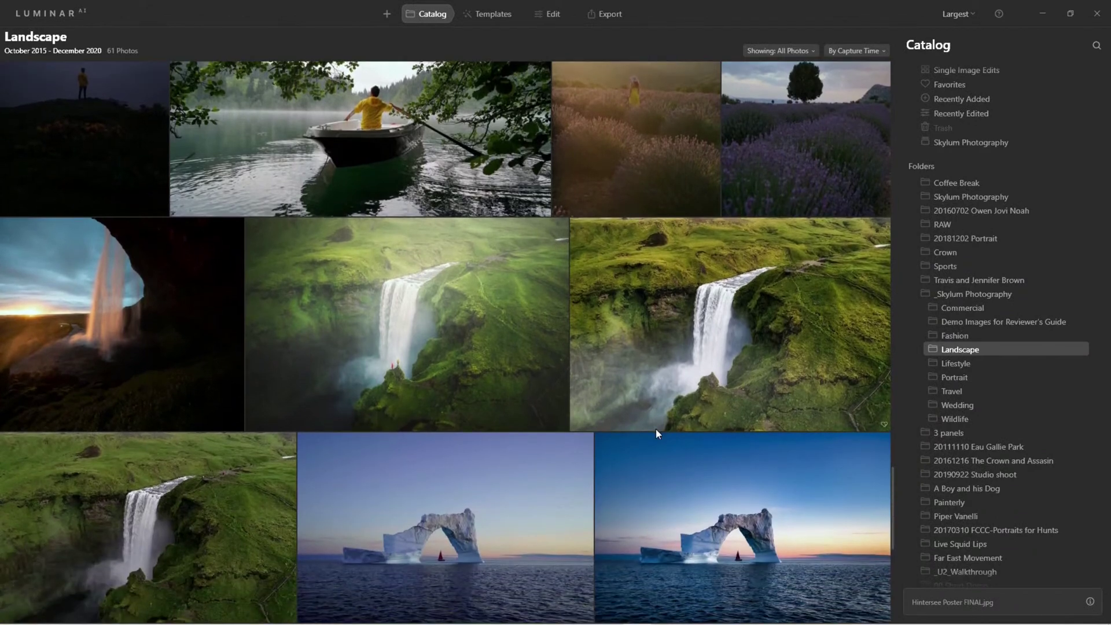
{"action": "scroll", "coordinate": [655, 432], "scroll_direction": "down", "scroll_amount": 2}
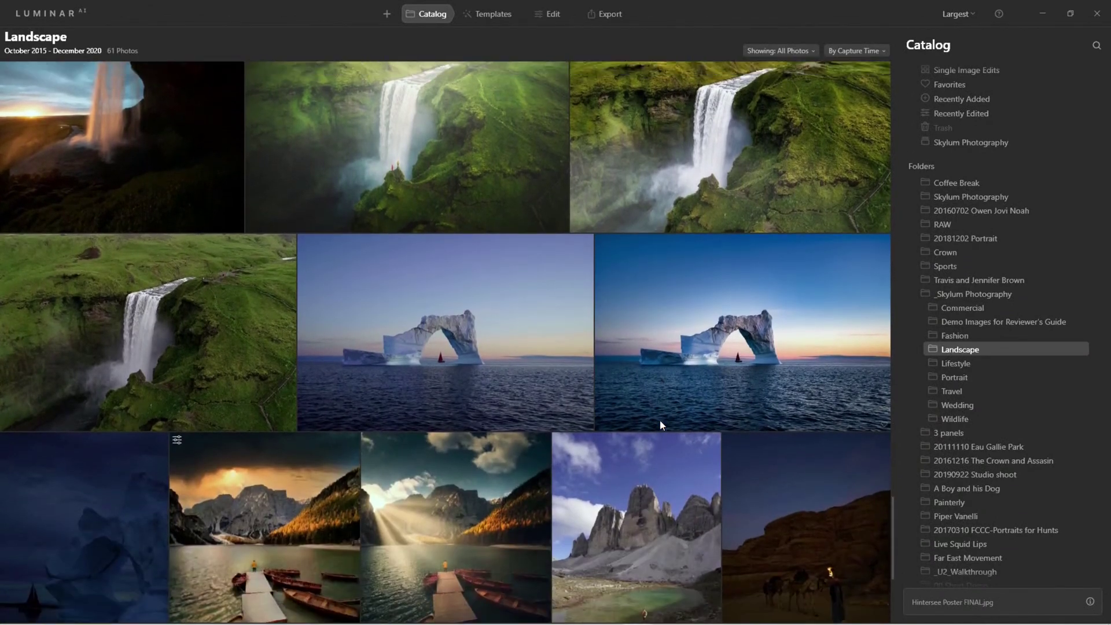
{"action": "scroll", "coordinate": [661, 421], "scroll_direction": "up", "scroll_amount": 1}
{"action": "scroll", "coordinate": [661, 419], "scroll_direction": "down", "scroll_amount": 4}
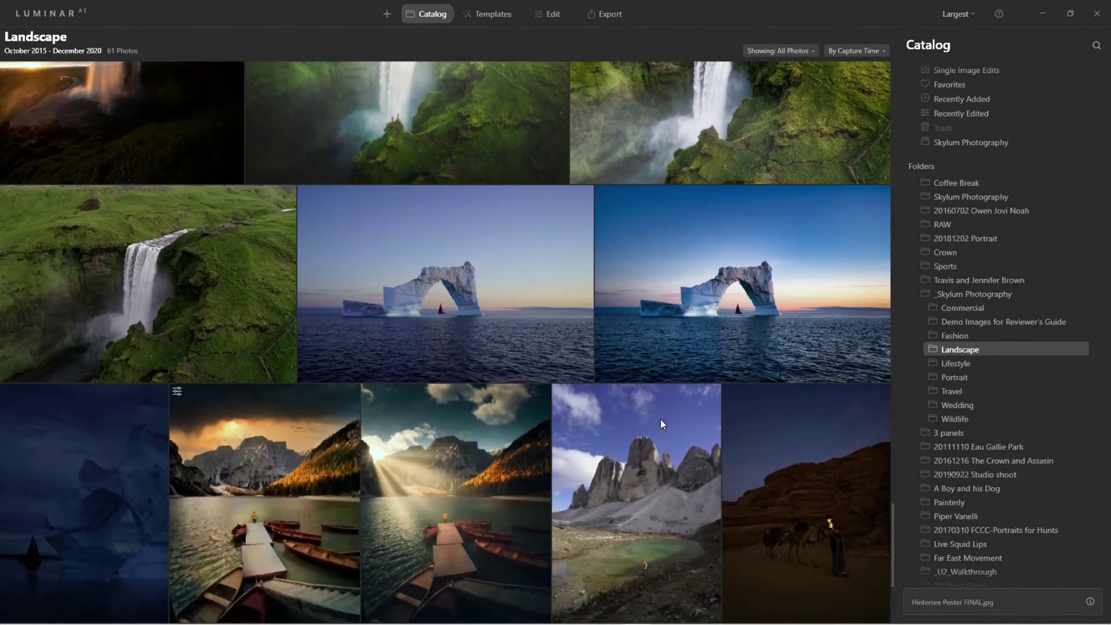
{"action": "scroll", "coordinate": [653, 416], "scroll_direction": "down", "scroll_amount": 2}
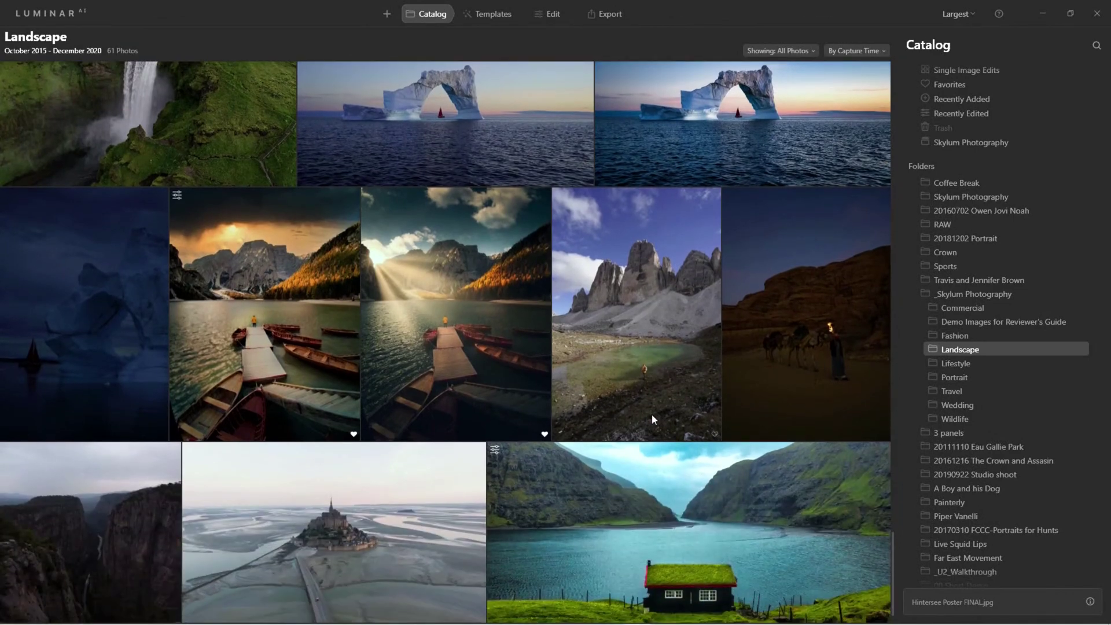
{"action": "scroll", "coordinate": [653, 418], "scroll_direction": "down", "scroll_amount": 1}
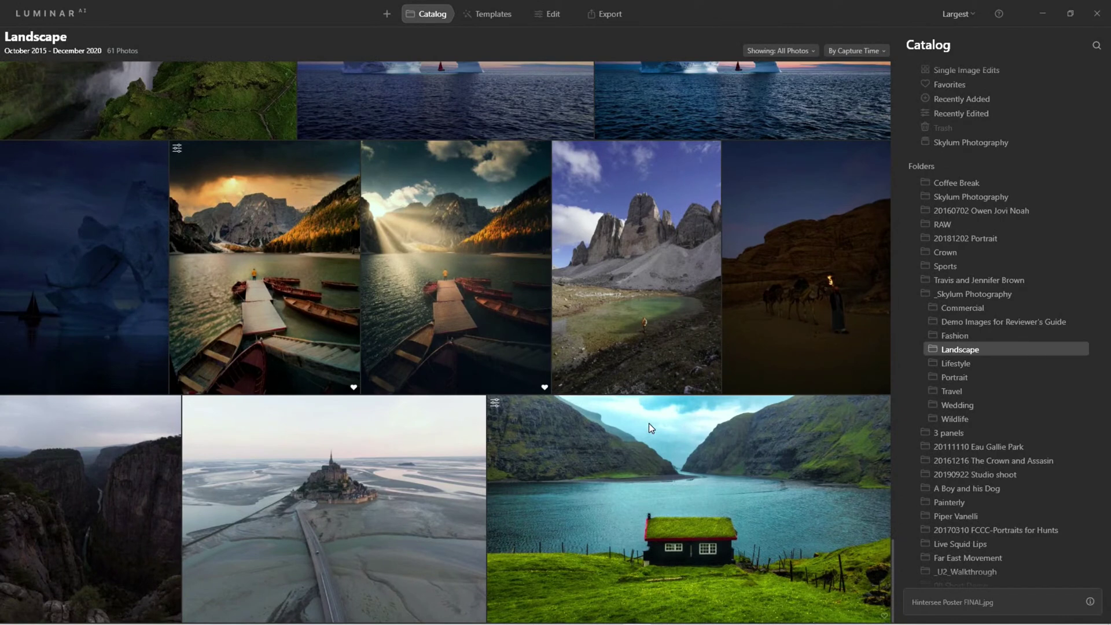
{"action": "scroll", "coordinate": [649, 423], "scroll_direction": "up", "scroll_amount": 4}
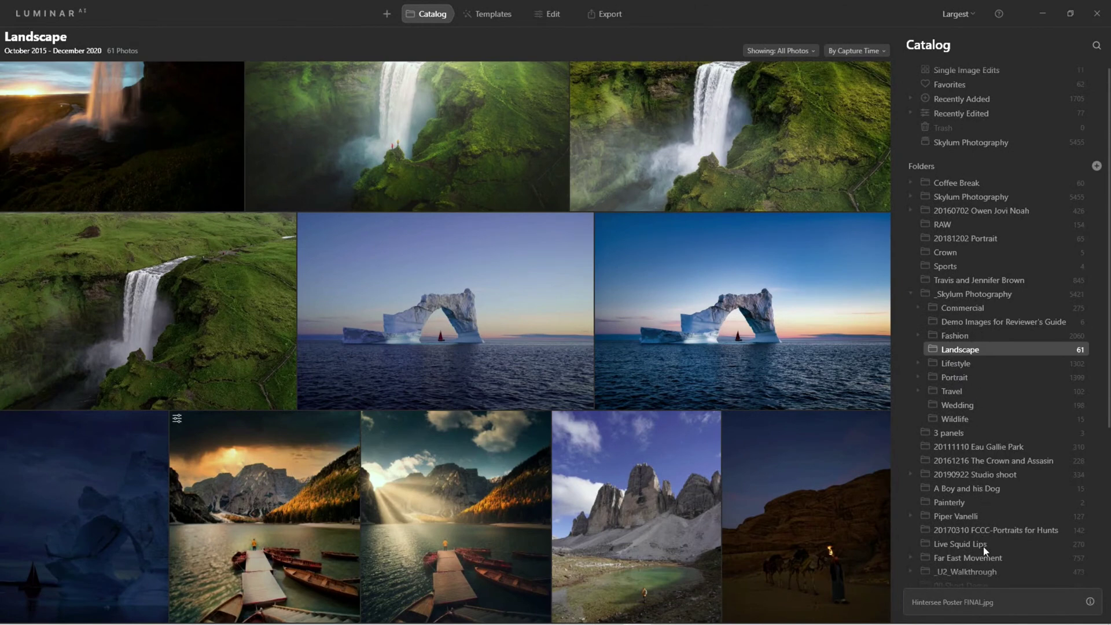
Step: Open the Coffee Break and Skylum Photography folders and expand their subfolders
{"action": "scroll", "coordinate": [983, 547], "scroll_direction": "down", "scroll_amount": 1}
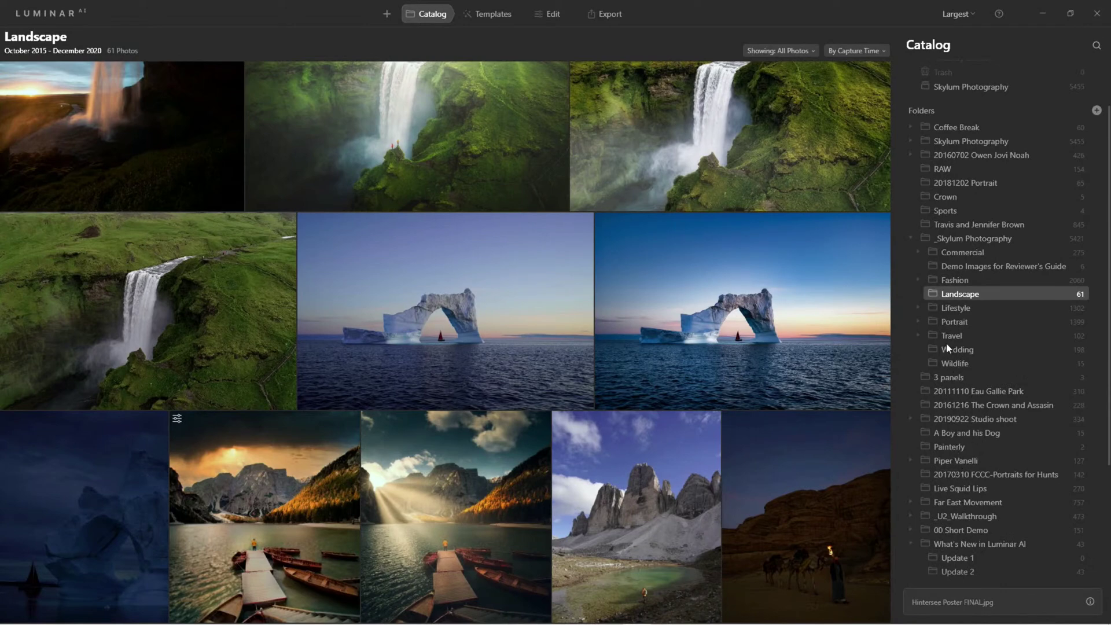
{"action": "scroll", "coordinate": [946, 342], "scroll_direction": "up", "scroll_amount": 2}
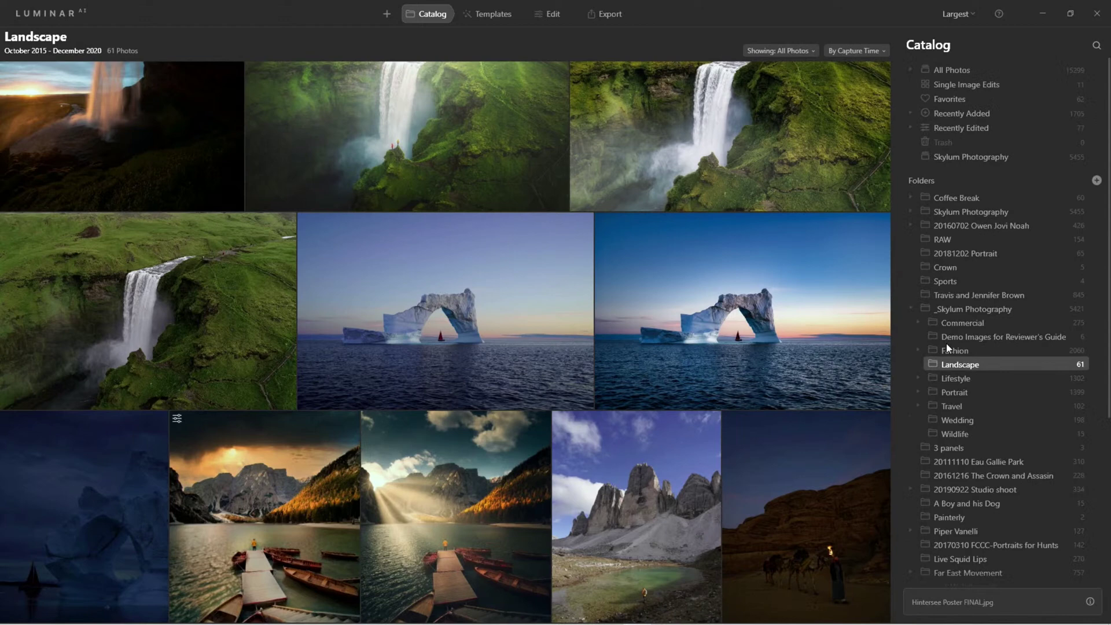
{"action": "left_click", "coordinate": [949, 198]}
{"action": "left_click", "coordinate": [912, 196]}
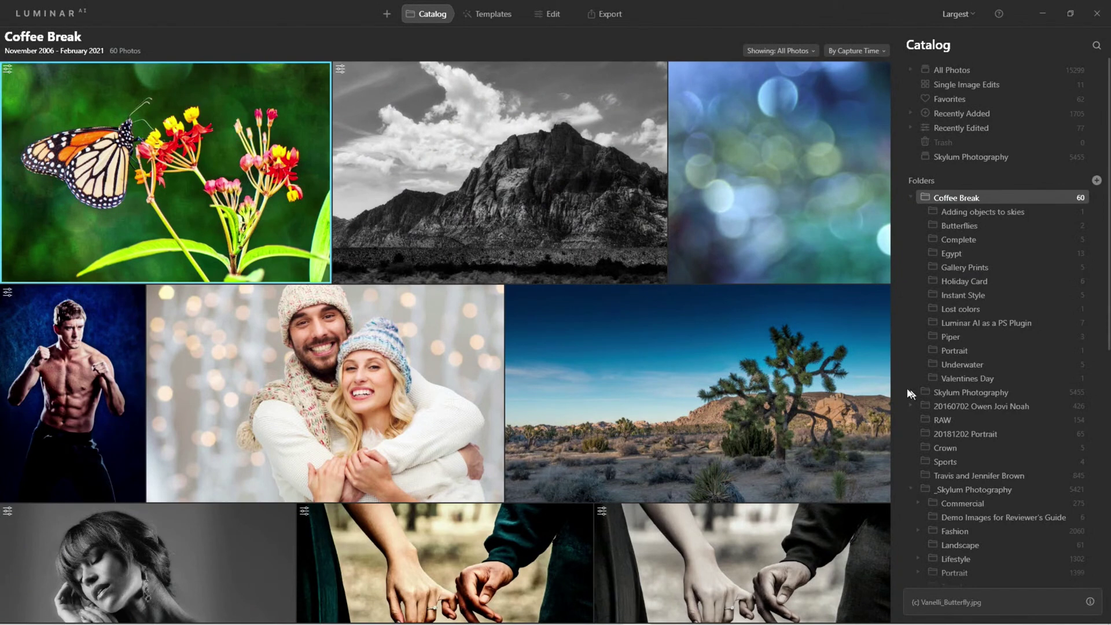
{"action": "left_click", "coordinate": [951, 391]}
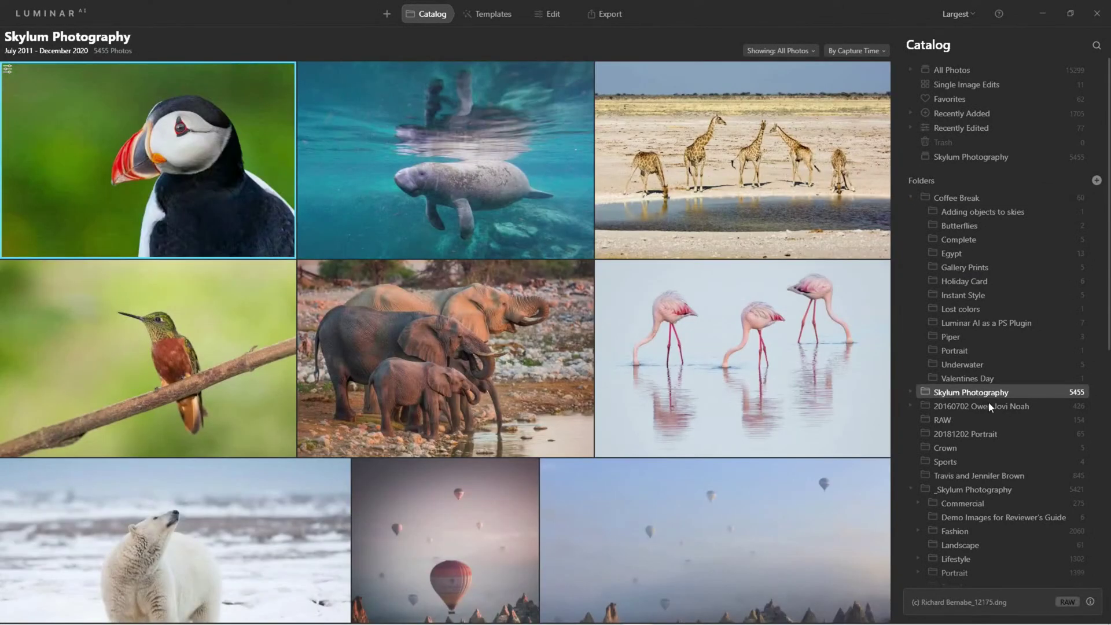
{"action": "left_click", "coordinate": [911, 393]}
Step: Browse the Skylum Photography folder's photos, from the wildlife shots to the portraits against the brick wall
{"action": "scroll", "coordinate": [956, 429], "scroll_direction": "down", "scroll_amount": 1}
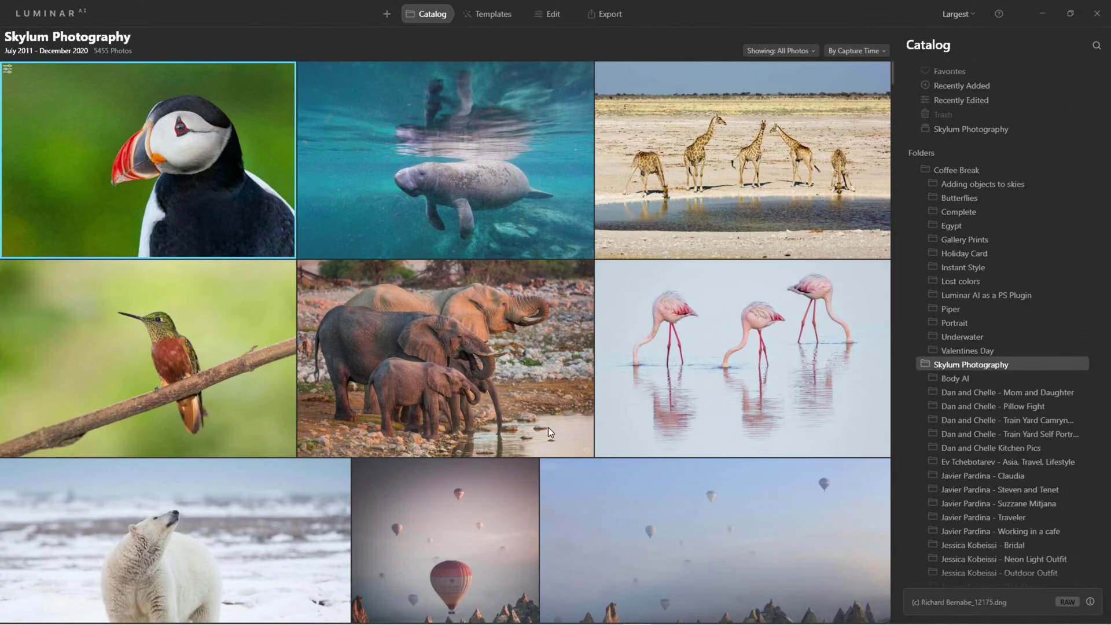
{"action": "scroll", "coordinate": [547, 427], "scroll_direction": "down", "scroll_amount": 5}
{"action": "scroll", "coordinate": [630, 440], "scroll_direction": "down", "scroll_amount": 9}
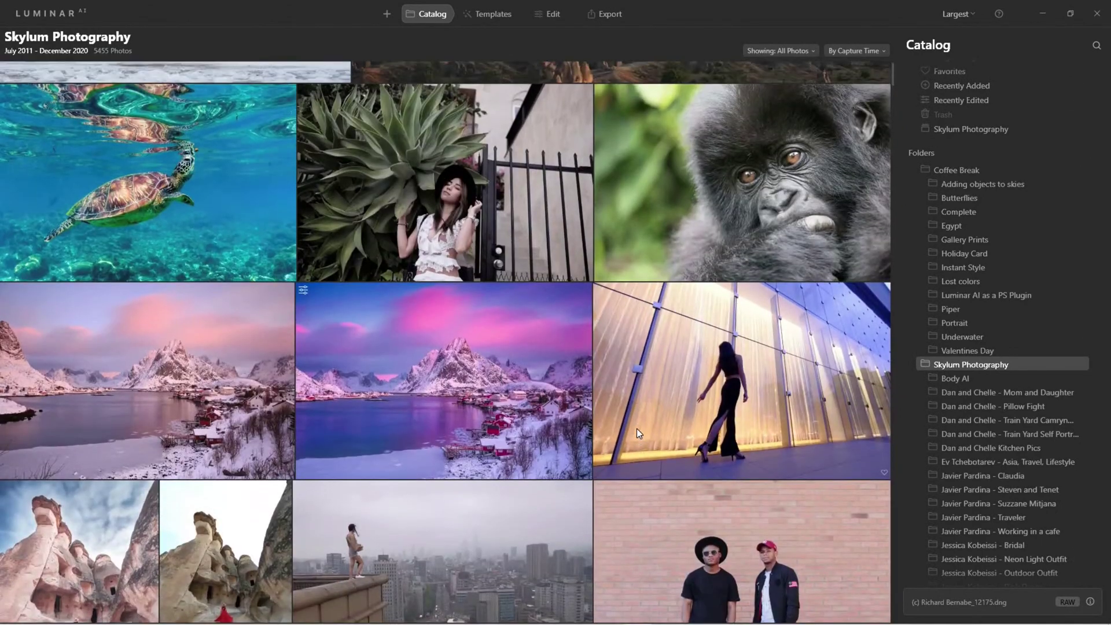
{"action": "scroll", "coordinate": [637, 434], "scroll_direction": "down", "scroll_amount": 10}
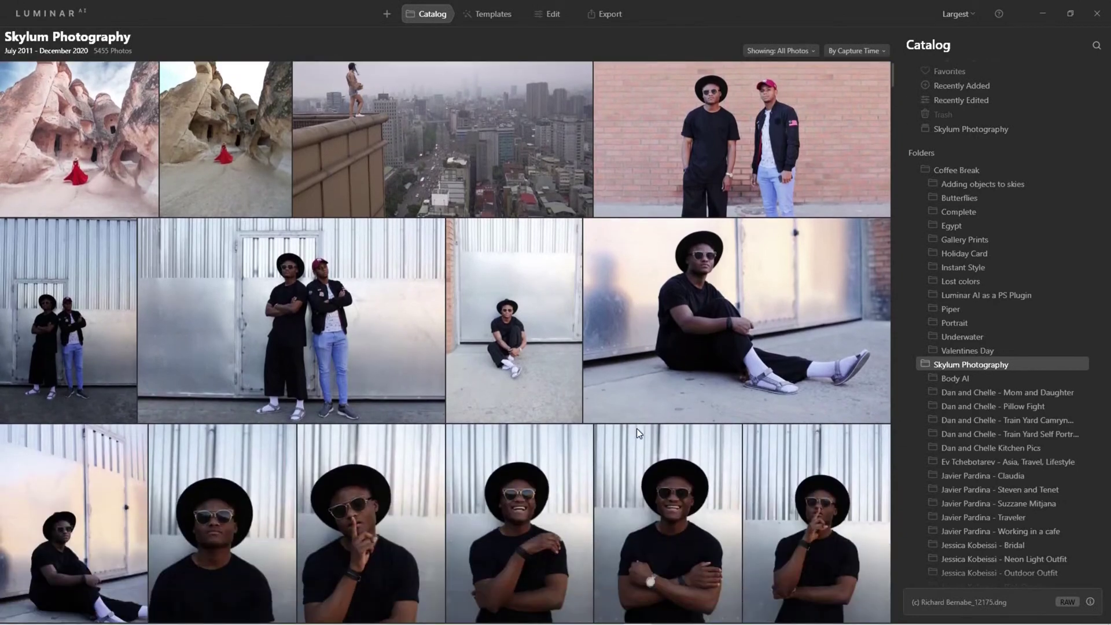
{"action": "scroll", "coordinate": [636, 431], "scroll_direction": "down", "scroll_amount": 8}
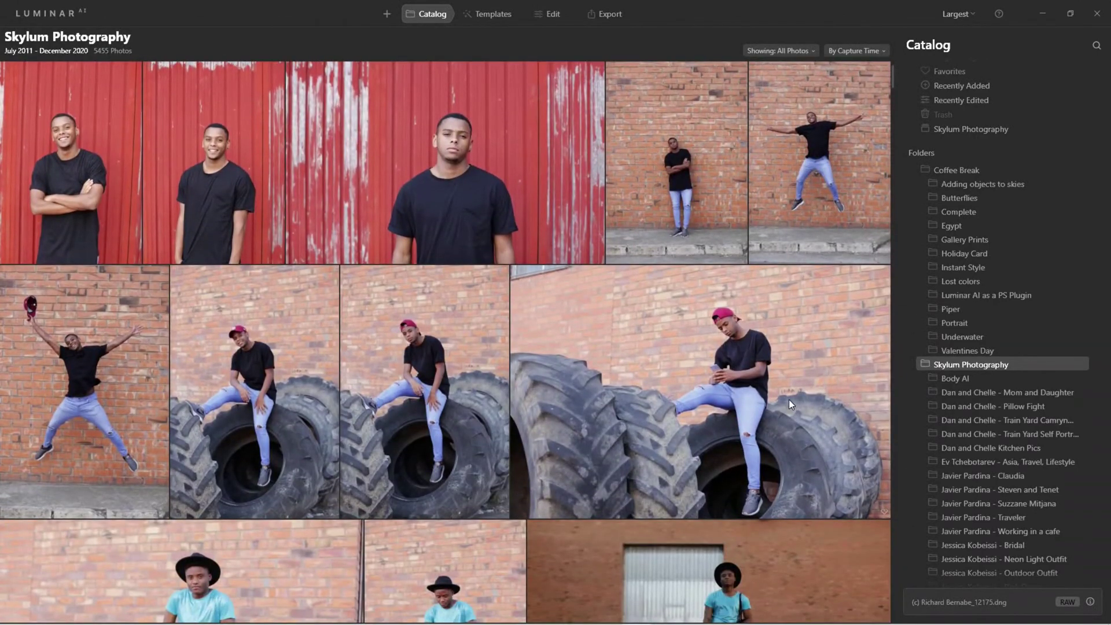
Step: Collapse the Coffee Break, Skylum Photography and _Skylum Photography folders and expand 00 Short Demo
{"action": "left_click", "coordinate": [912, 169]}
{"action": "left_click", "coordinate": [910, 183]}
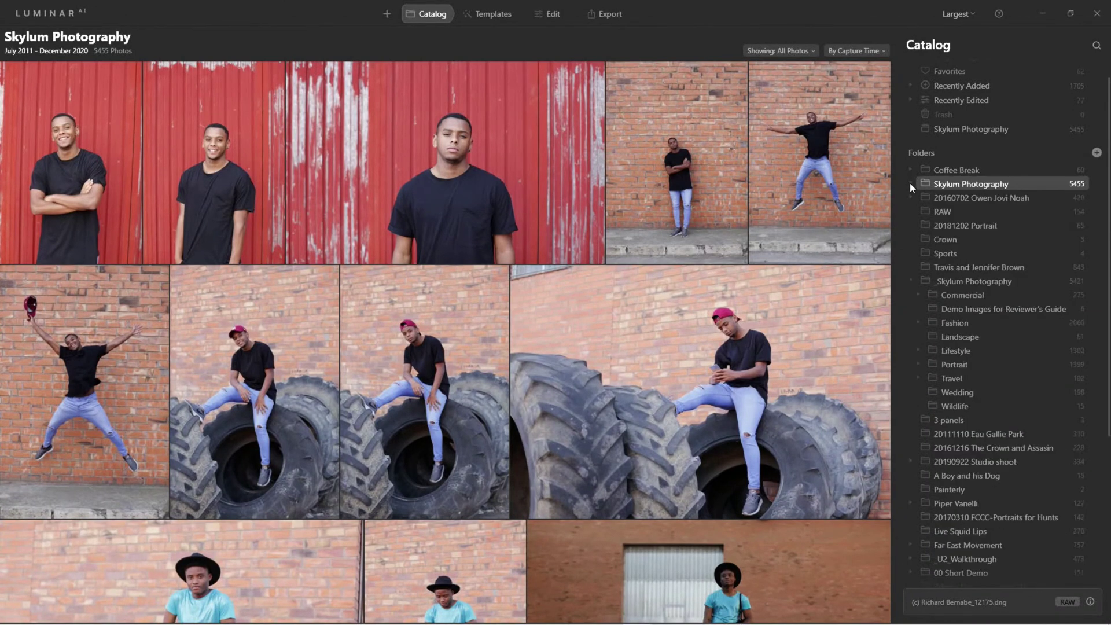
{"action": "left_click", "coordinate": [910, 281]}
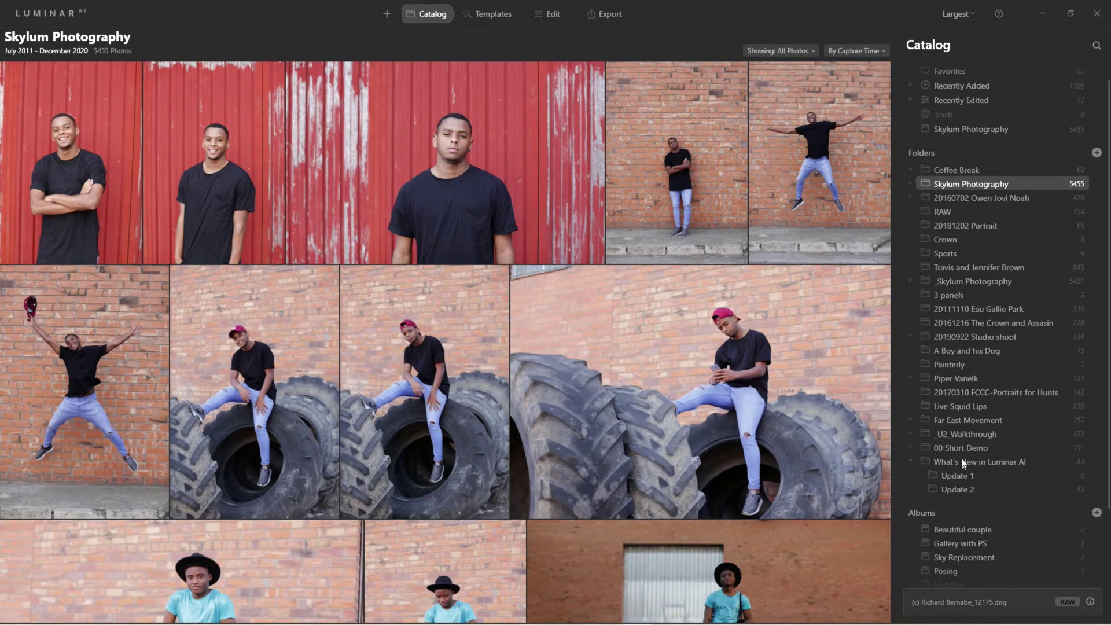
{"action": "left_click", "coordinate": [912, 449]}
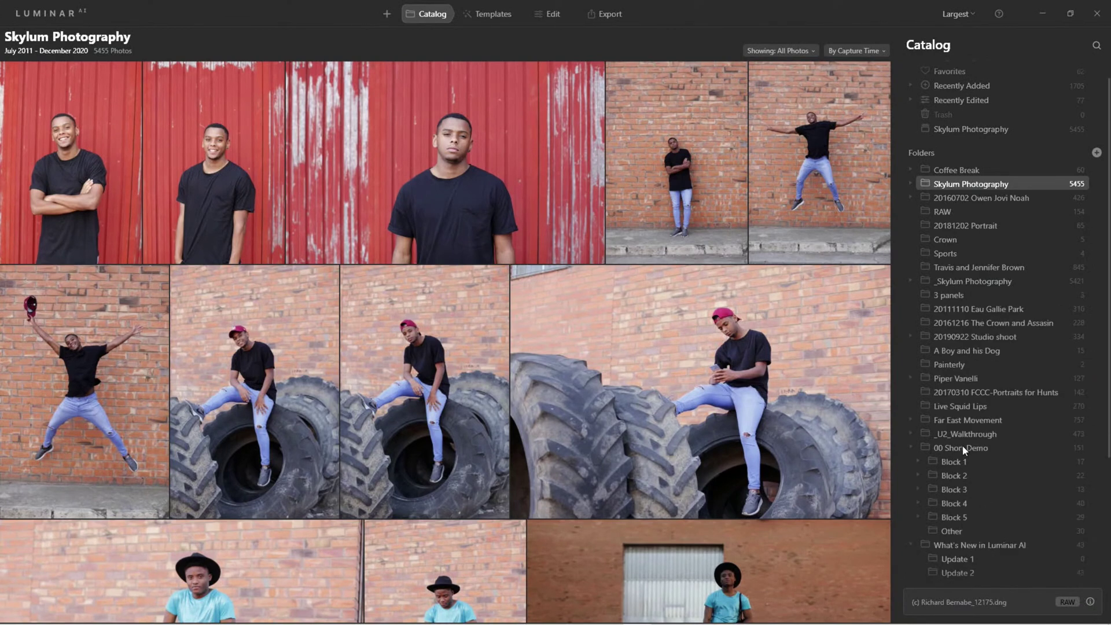
Step: Expand the _U2_Walkthrough folder and its inner _U2_Walkthrough subfolder, and look through the photos in Skies
{"action": "left_click", "coordinate": [957, 433]}
{"action": "left_click", "coordinate": [911, 434]}
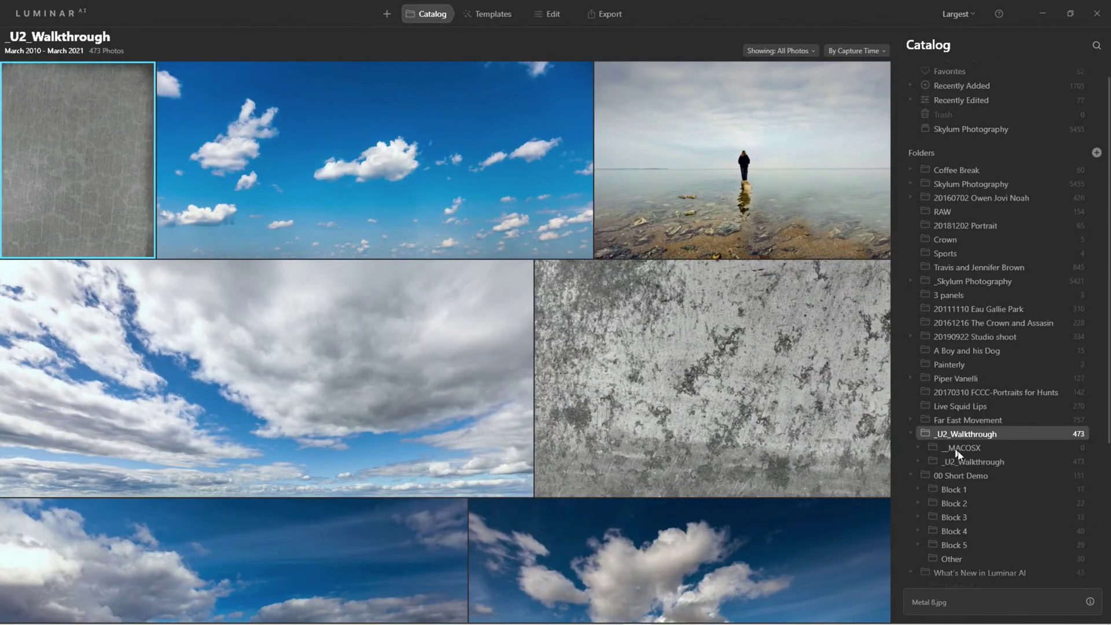
{"action": "left_click", "coordinate": [943, 461]}
{"action": "left_click", "coordinate": [920, 461]}
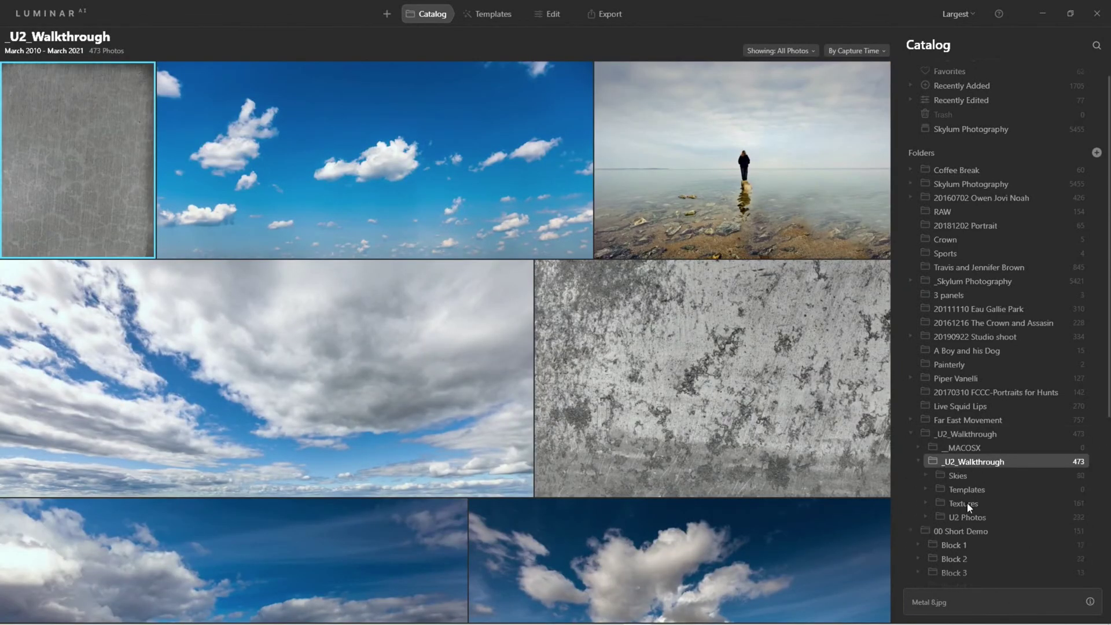
{"action": "left_click", "coordinate": [962, 480]}
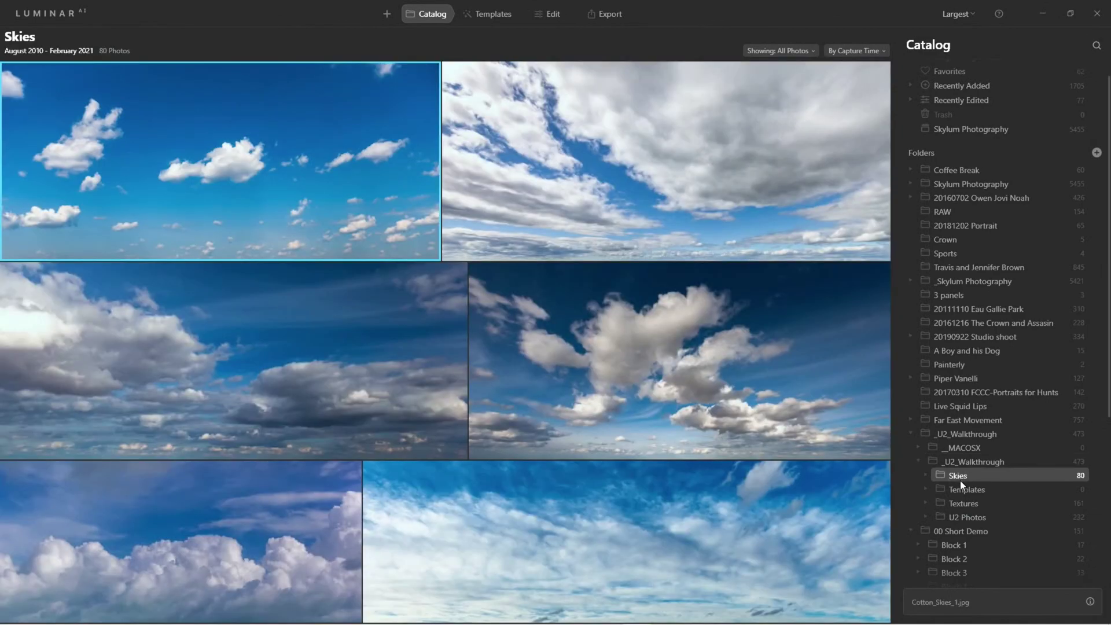
{"action": "scroll", "coordinate": [727, 459], "scroll_direction": "down", "scroll_amount": 10}
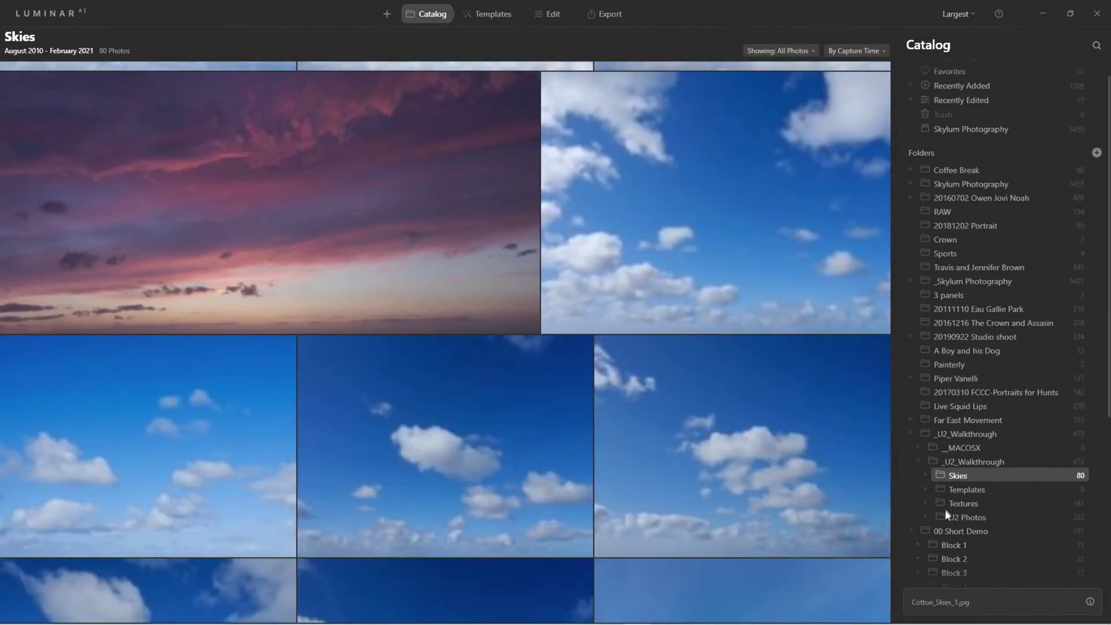
Step: Expand the U2 Photos folder, open its Sky 2 subfolder and show the photo of the person standing on the lake rock full size
{"action": "left_click", "coordinate": [946, 515]}
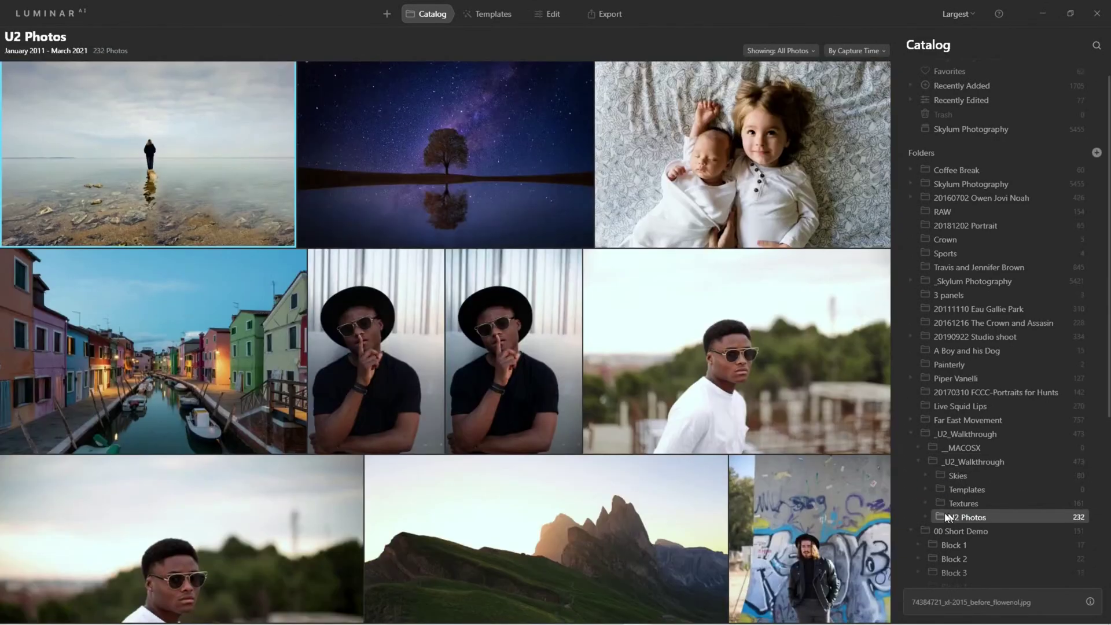
{"action": "left_click", "coordinate": [925, 516]}
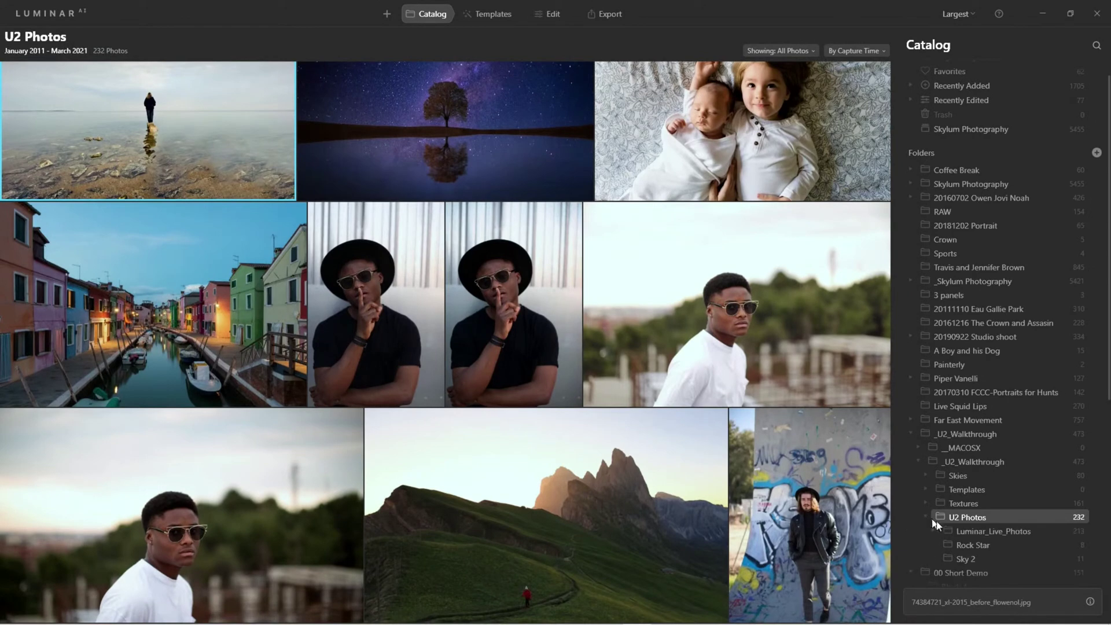
{"action": "left_click", "coordinate": [960, 562]}
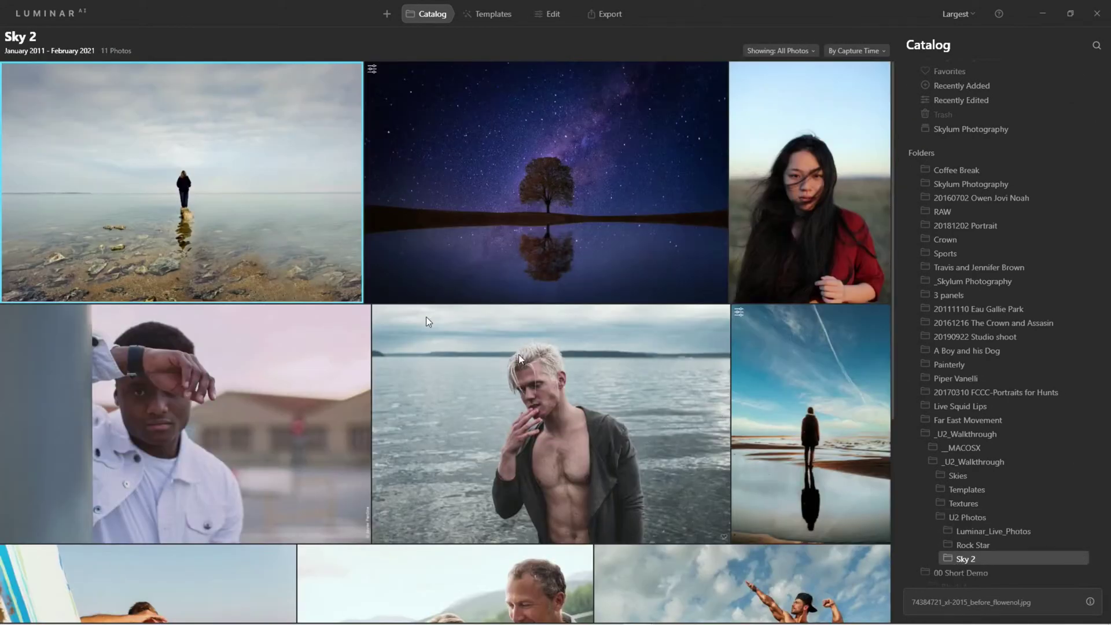
{"action": "double_click", "coordinate": [167, 171]}
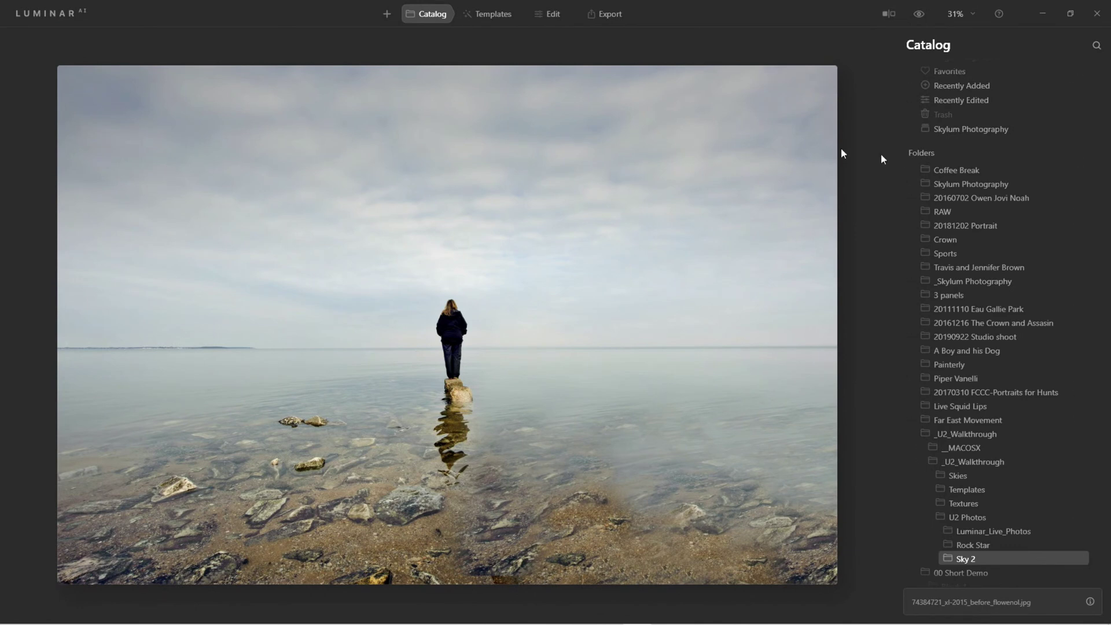
Step: Try the Sunset template from the Easy Landscapes collection on the lake photo and settle on Clean Light
{"action": "left_click", "coordinate": [485, 15]}
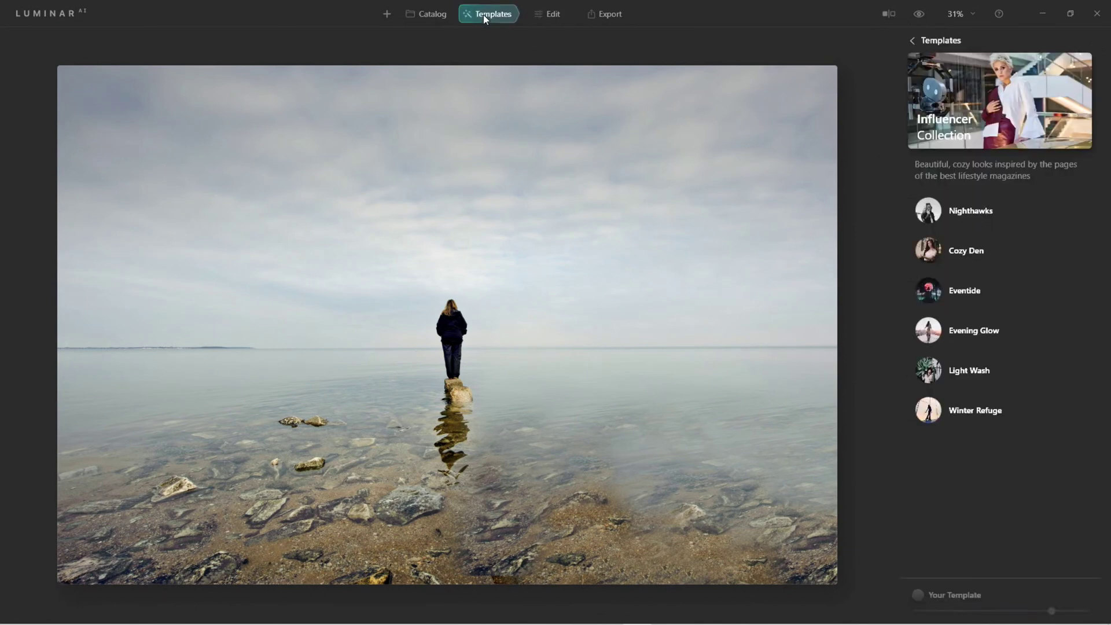
{"action": "left_click", "coordinate": [912, 40]}
{"action": "left_click", "coordinate": [985, 128]}
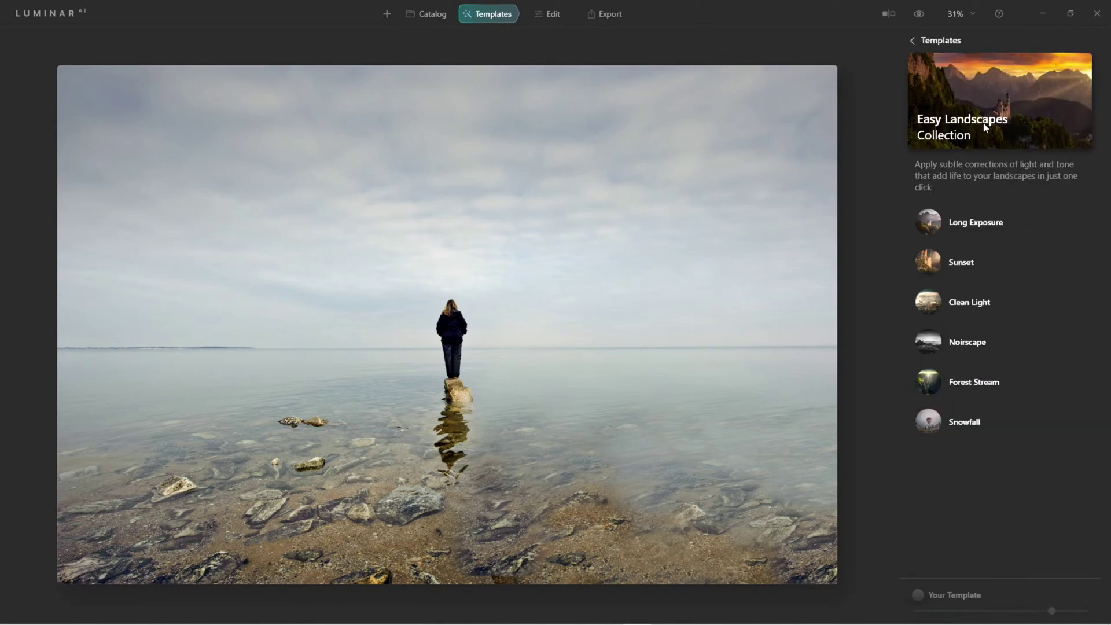
{"action": "left_click", "coordinate": [926, 266]}
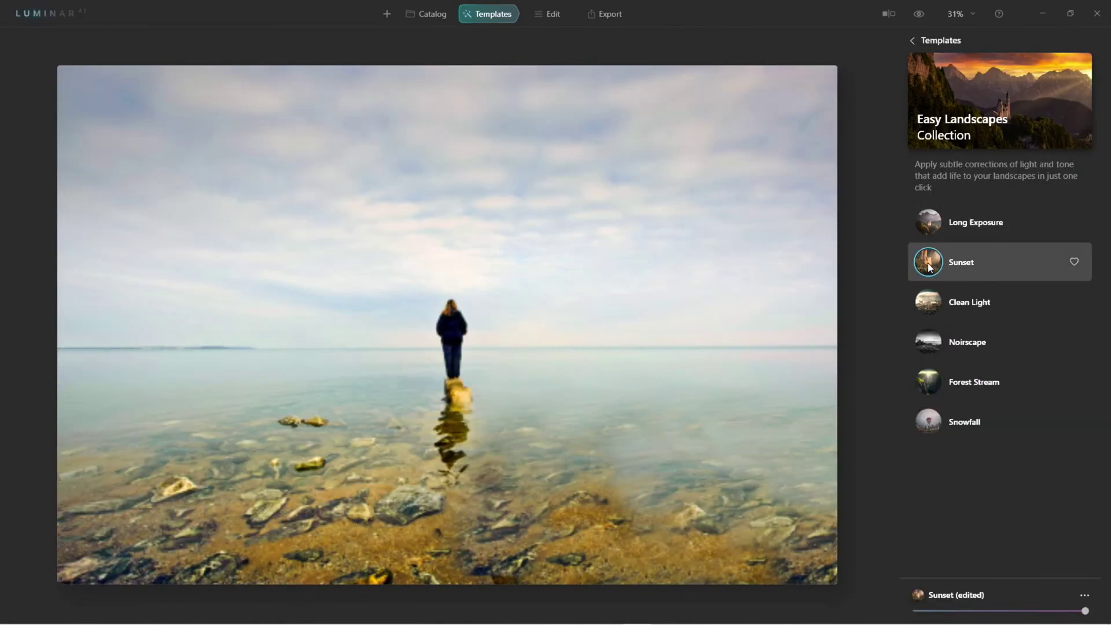
{"action": "left_click", "coordinate": [924, 303]}
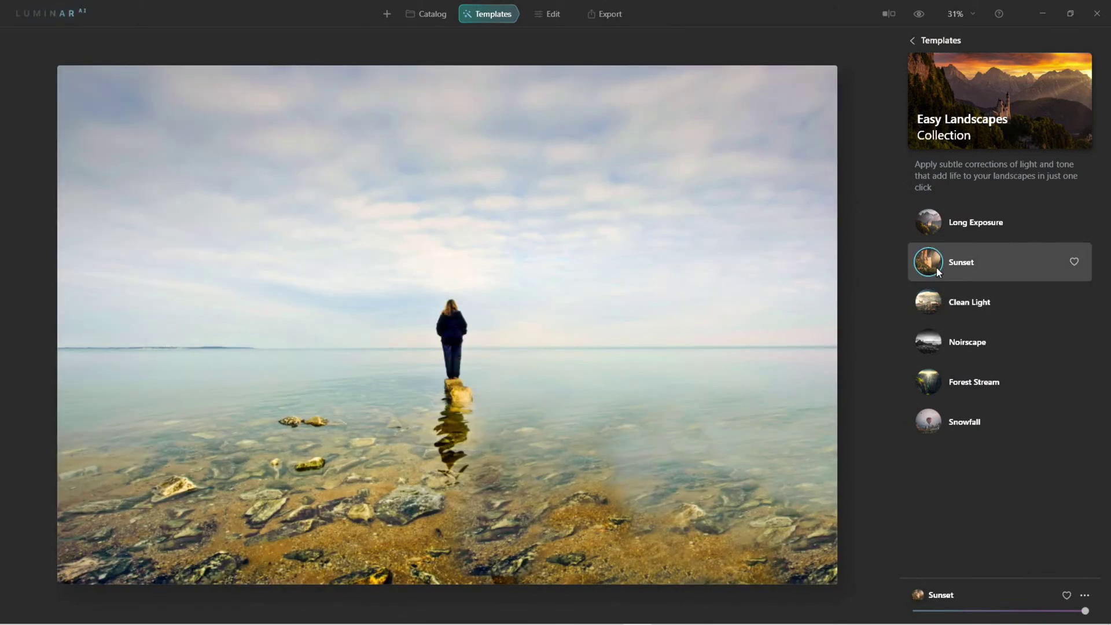
{"action": "left_click", "coordinate": [936, 272]}
{"action": "left_click", "coordinate": [933, 303]}
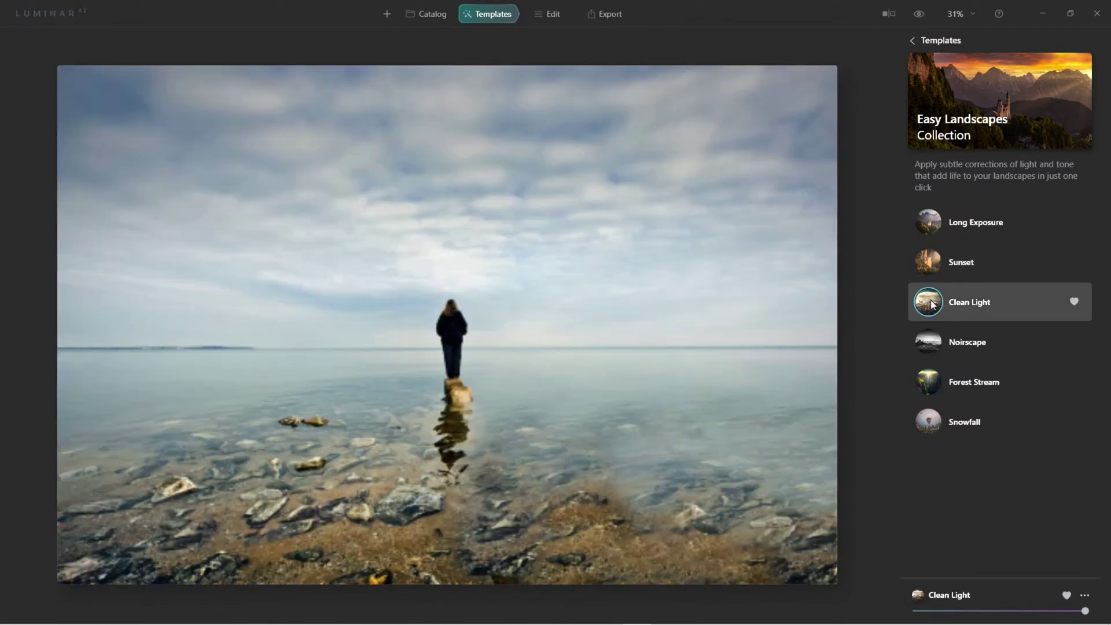
Step: Replace the lake photo's sky with Blue Sky 4 using the Sky AI editing tool
{"action": "left_click", "coordinate": [561, 16]}
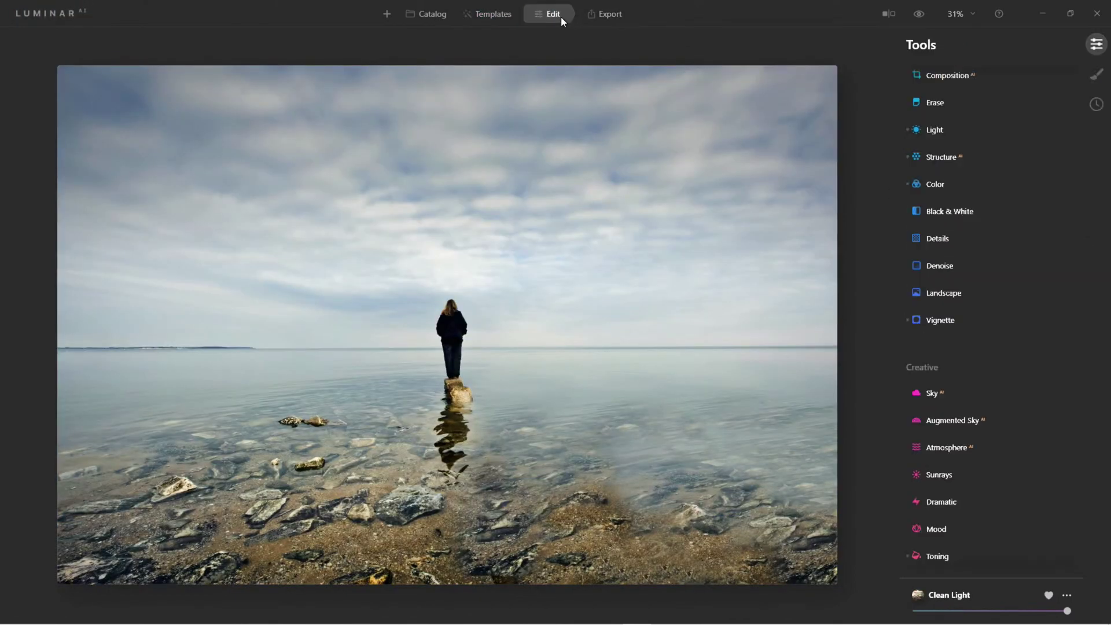
{"action": "left_click", "coordinate": [931, 393]}
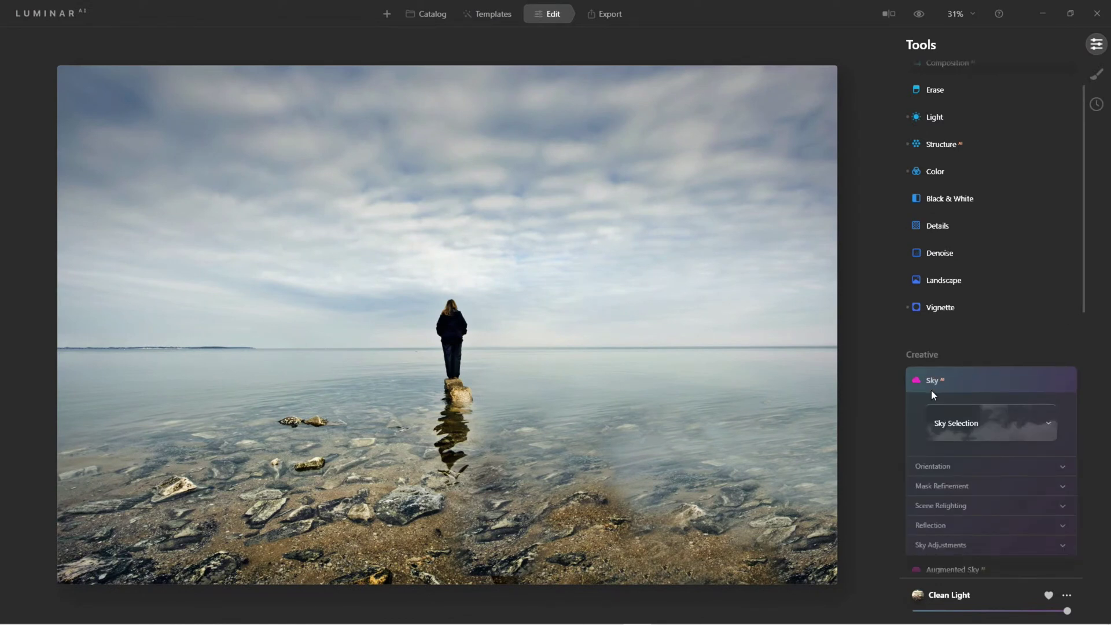
{"action": "scroll", "coordinate": [932, 390], "scroll_direction": "down", "scroll_amount": 1}
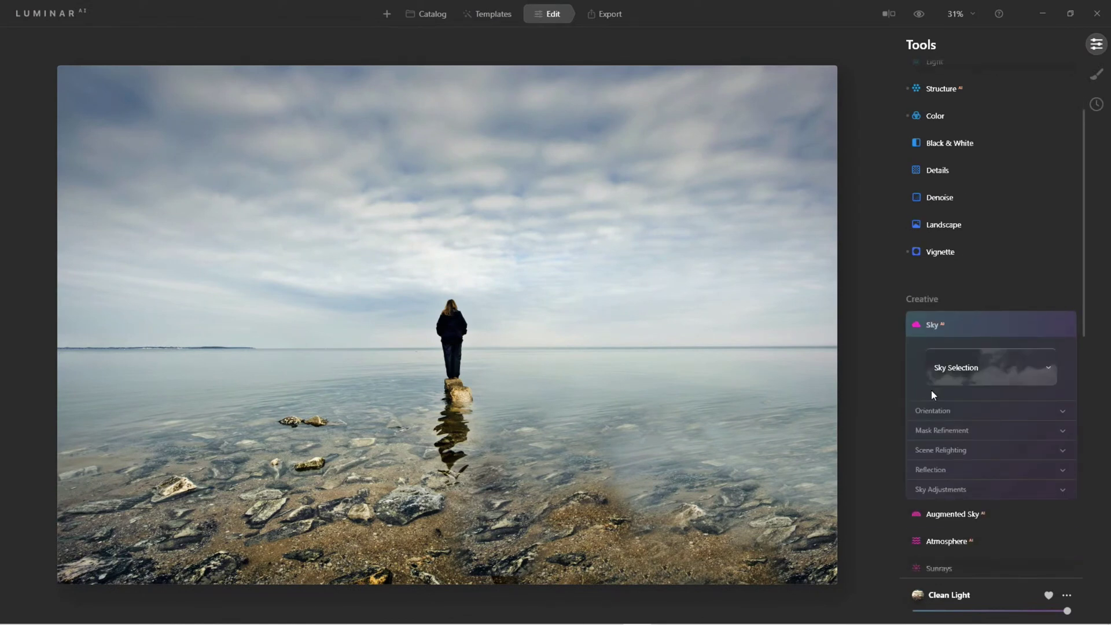
{"action": "left_click", "coordinate": [988, 370]}
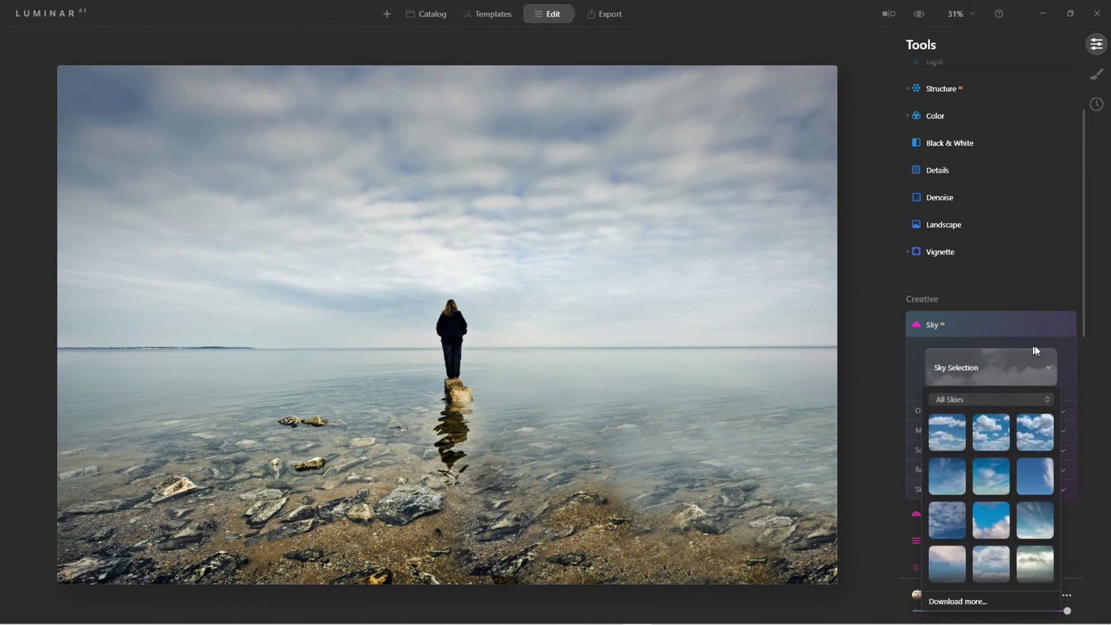
{"action": "left_click", "coordinate": [1084, 328]}
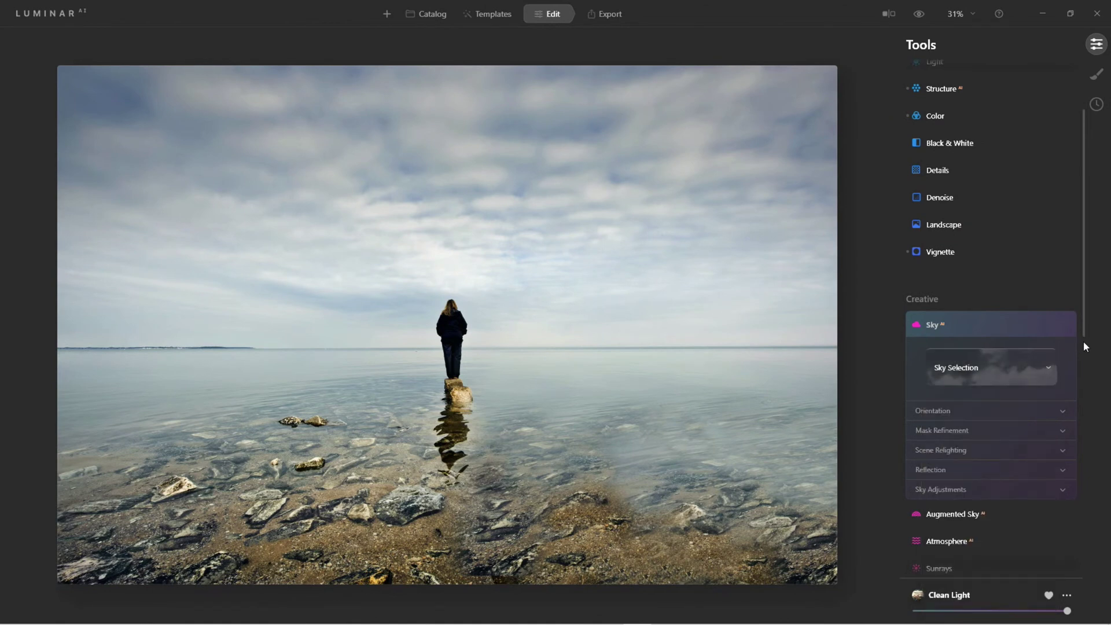
{"action": "left_click", "coordinate": [1005, 355]}
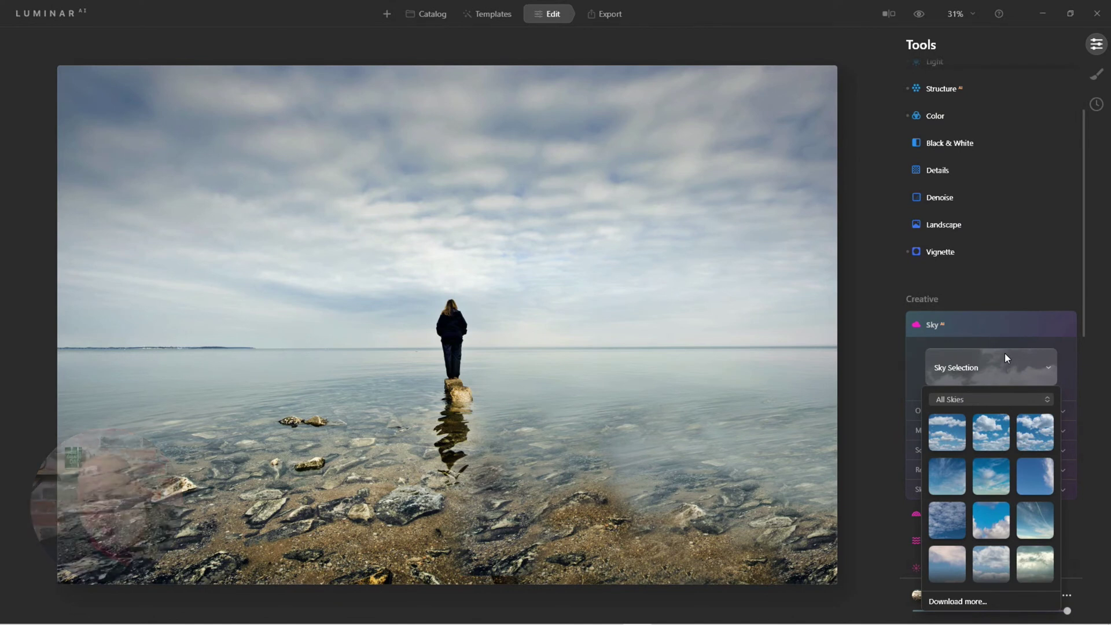
{"action": "left_click", "coordinate": [940, 477]}
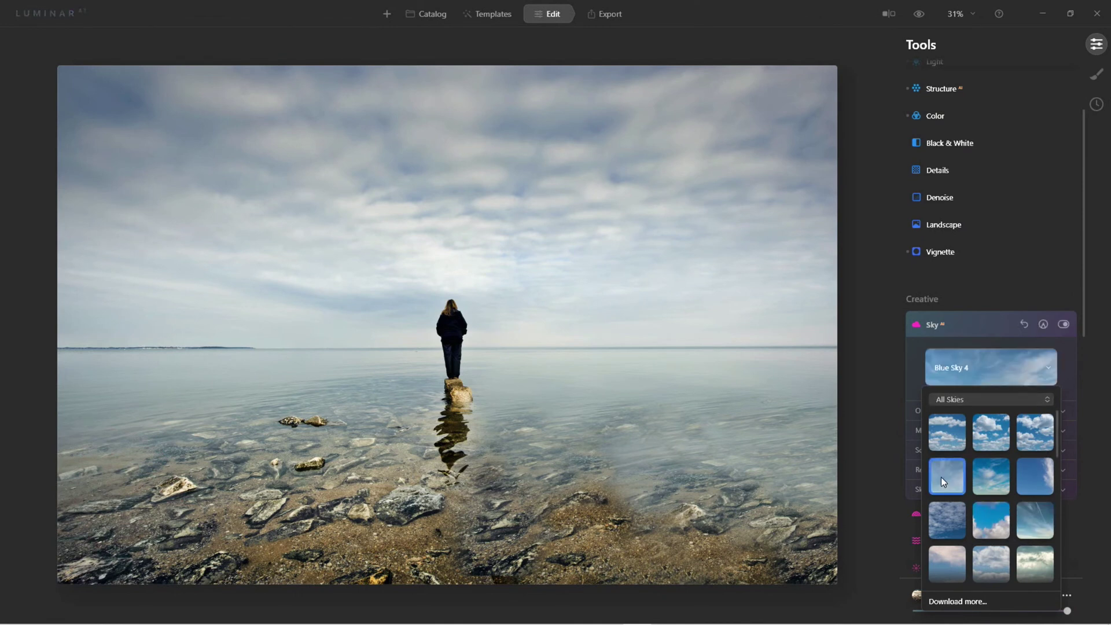
{"action": "scroll", "coordinate": [957, 478], "scroll_direction": "down", "scroll_amount": 1}
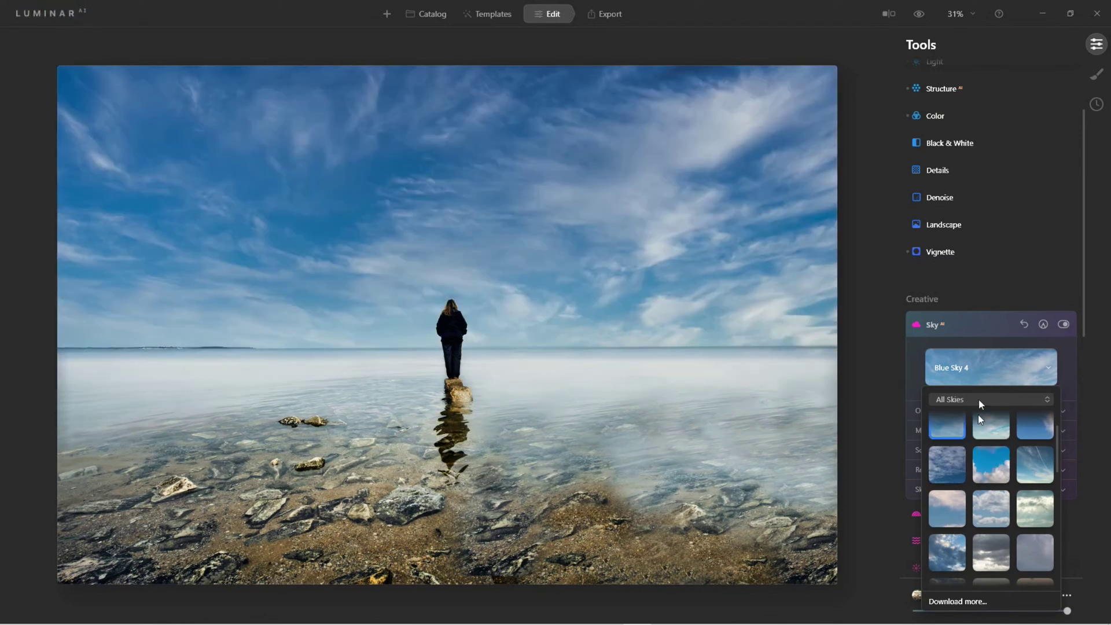
{"action": "left_click", "coordinate": [983, 374]}
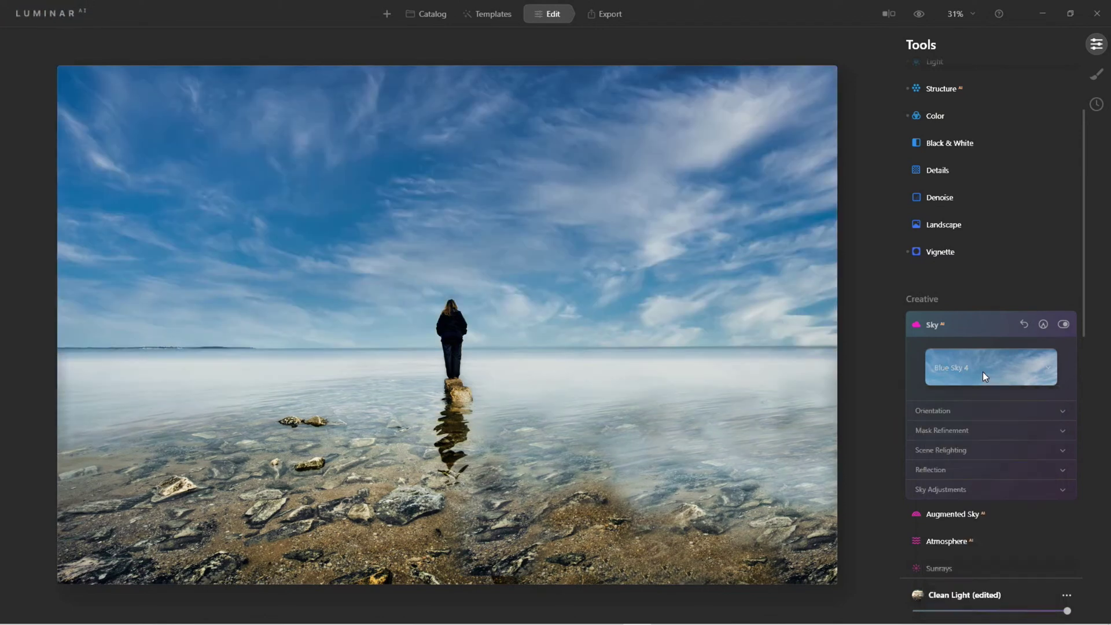
Step: Try a strong sky reflection in the water, about 96, and set the Reflection Amount to 60
{"action": "left_click", "coordinate": [935, 470]}
{"action": "left_click_drag", "start_coordinate": [992, 497], "coordinate": [1050, 510]}
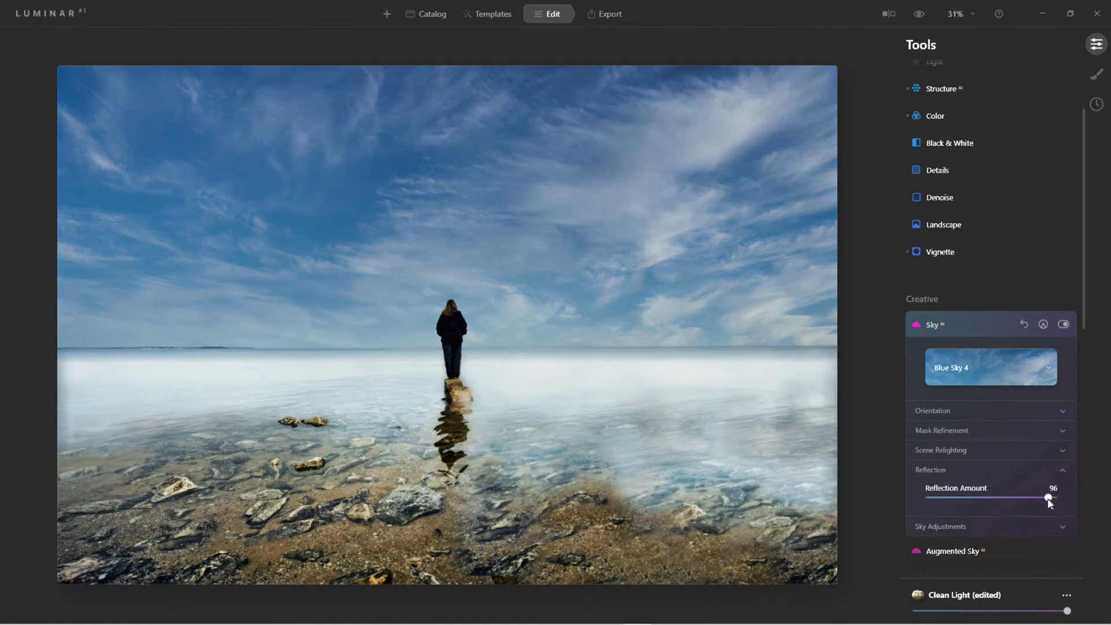
{"action": "left_click_drag", "start_coordinate": [1048, 497], "coordinate": [1001, 502]}
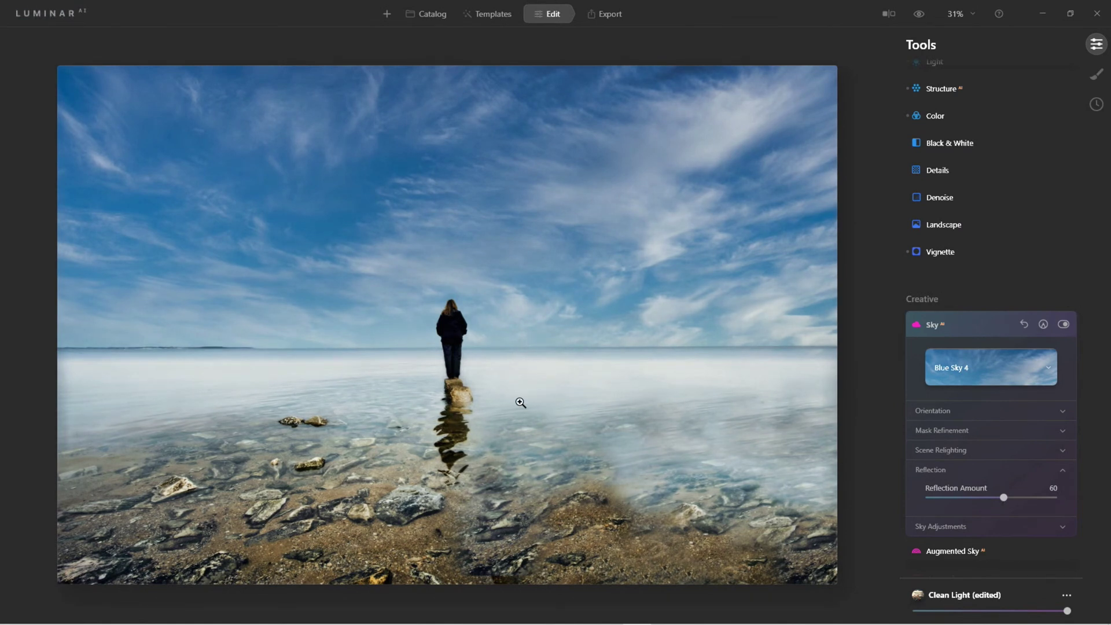
Step: Reposition the replacement sky with a Horizontal Offset of -7 and a Vertical Offset of -28
{"action": "left_click", "coordinate": [939, 412]}
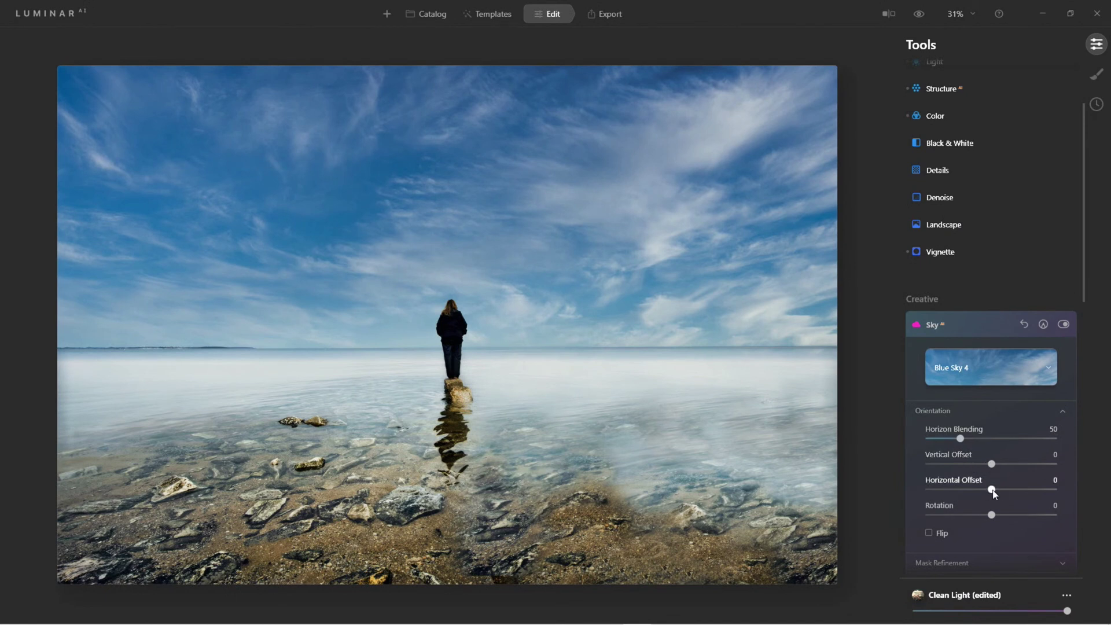
{"action": "left_click_drag", "start_coordinate": [991, 492], "coordinate": [952, 462]}
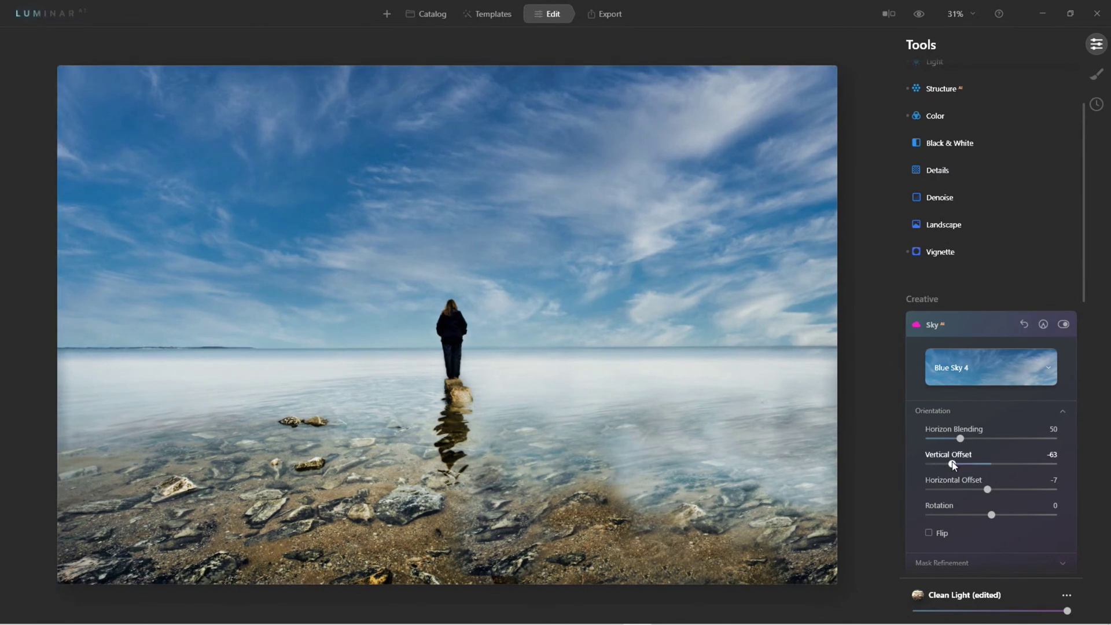
{"action": "left_click_drag", "start_coordinate": [952, 463], "coordinate": [974, 469]}
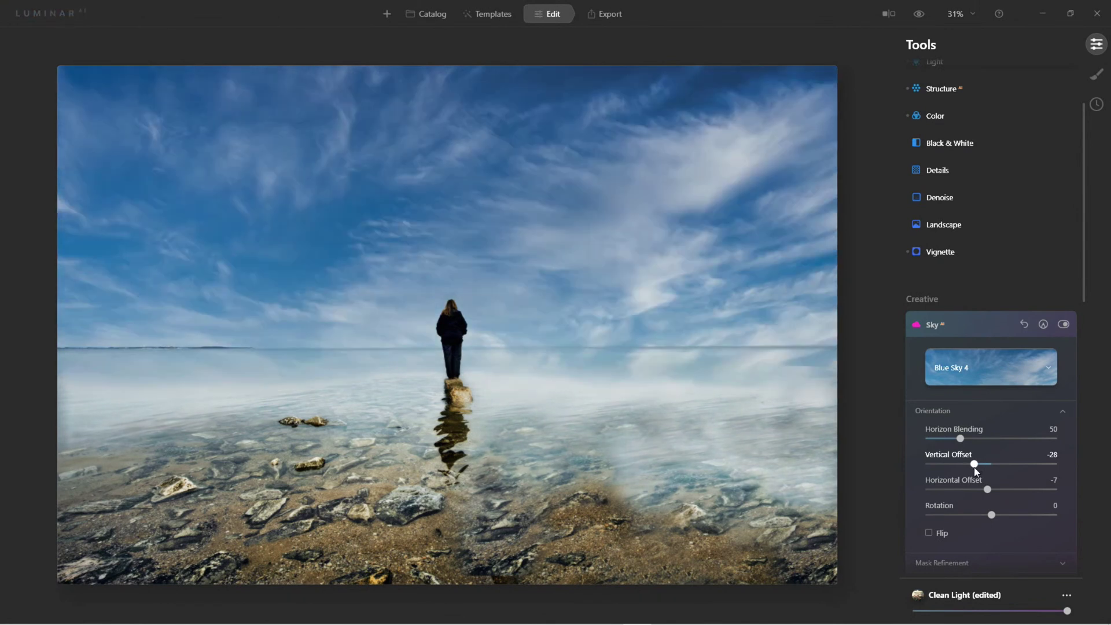